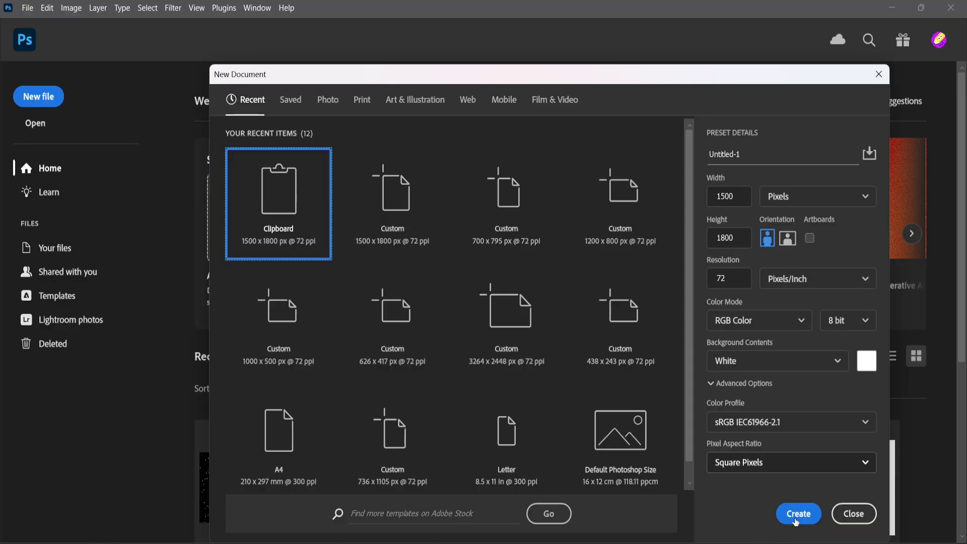
Create a 1500×1800 document and fill it with dark navy blue
click(798, 514)
drag(533, 201, 512, 214)
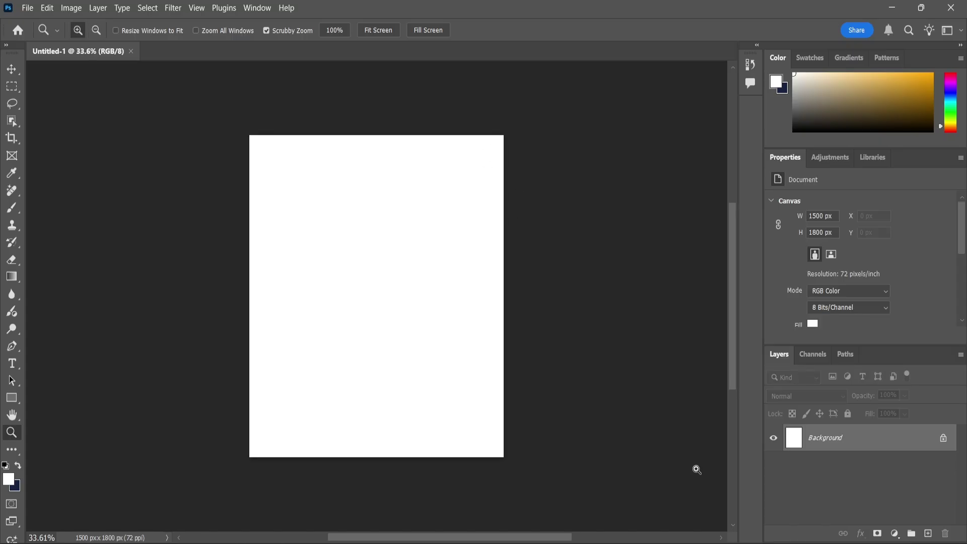
right_click(13, 276)
click(51, 288)
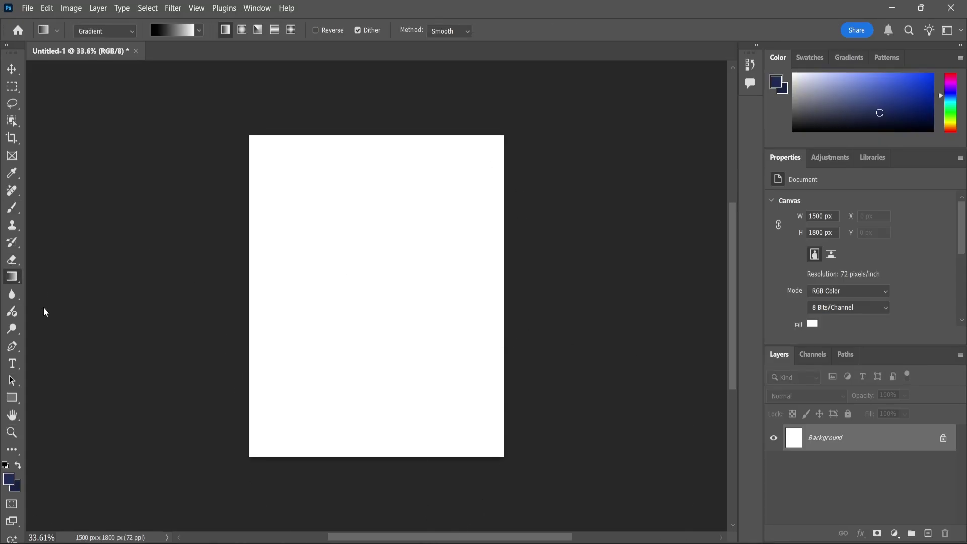
click(365, 308)
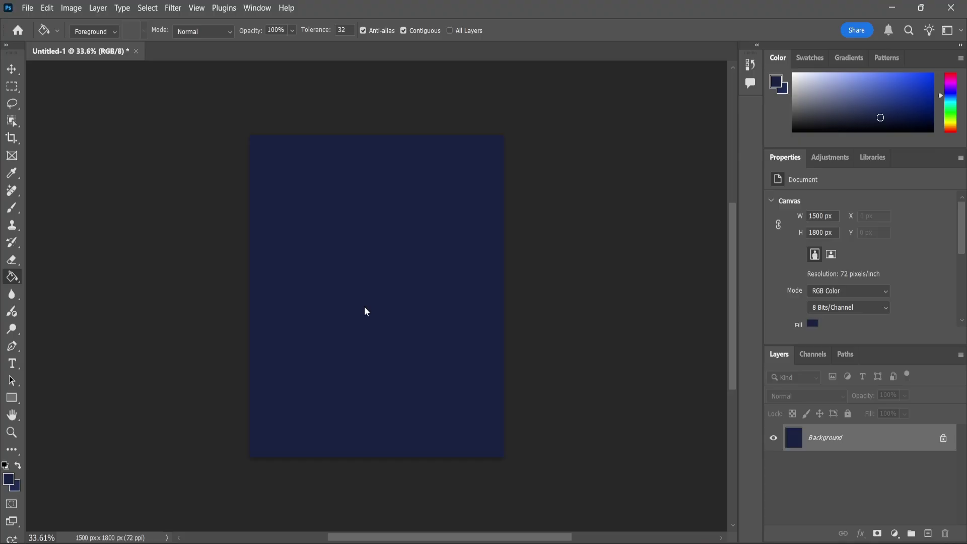
Paint a soft lighter glow in the centre on a new layer, then add another empty layer
click(928, 533)
key(b)
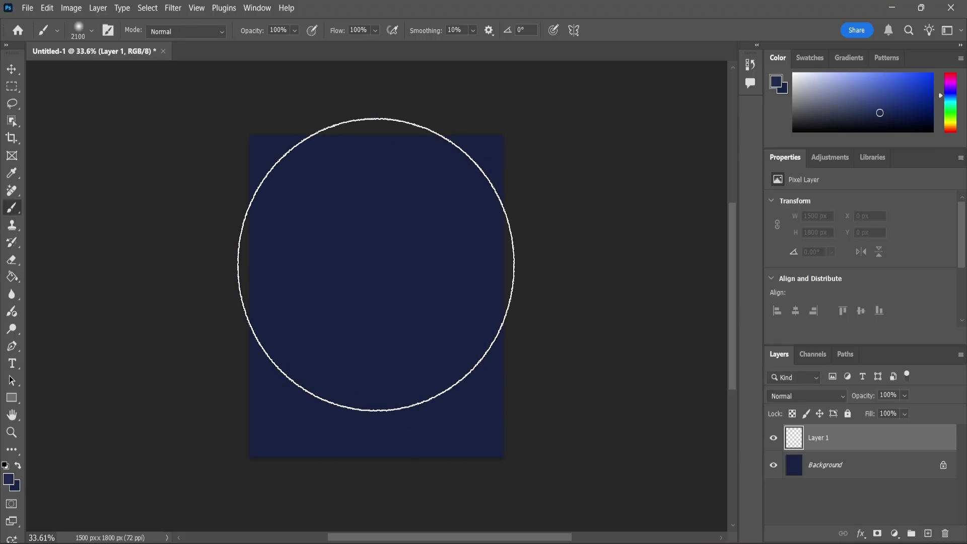
click(377, 268)
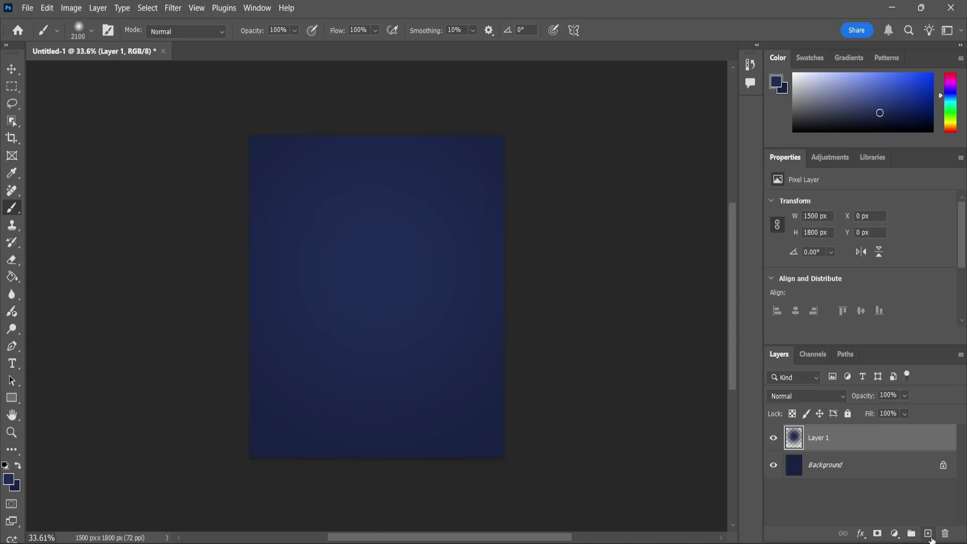
click(929, 535)
Paint a soft black shadow down the right edge of a tall upper-left rectangle
click(15, 89)
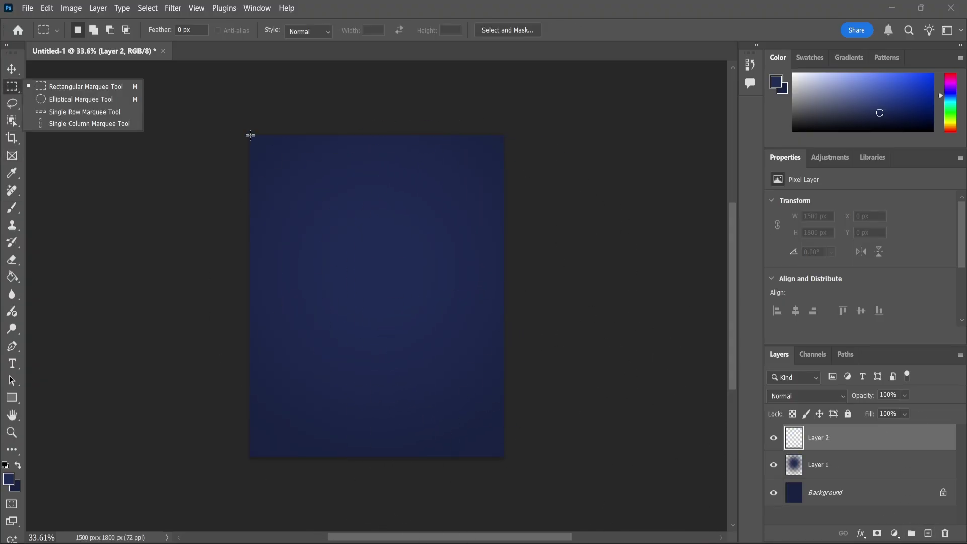
drag(249, 135, 352, 334)
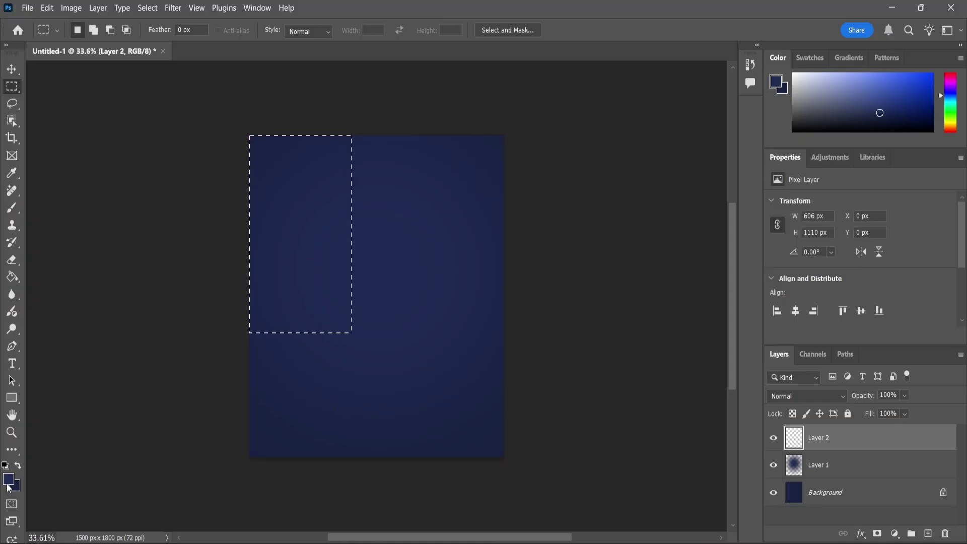
click(8, 479)
click(553, 162)
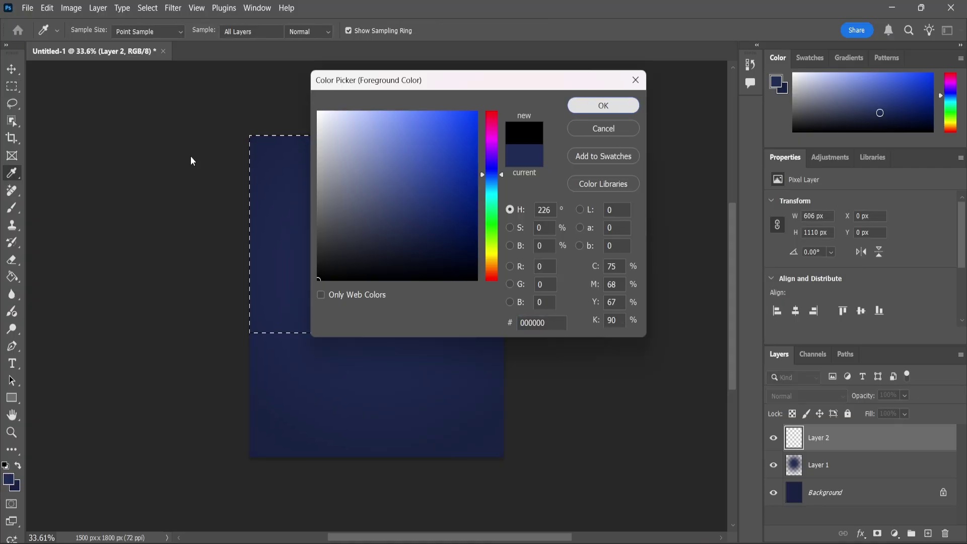
key(Return)
key(b)
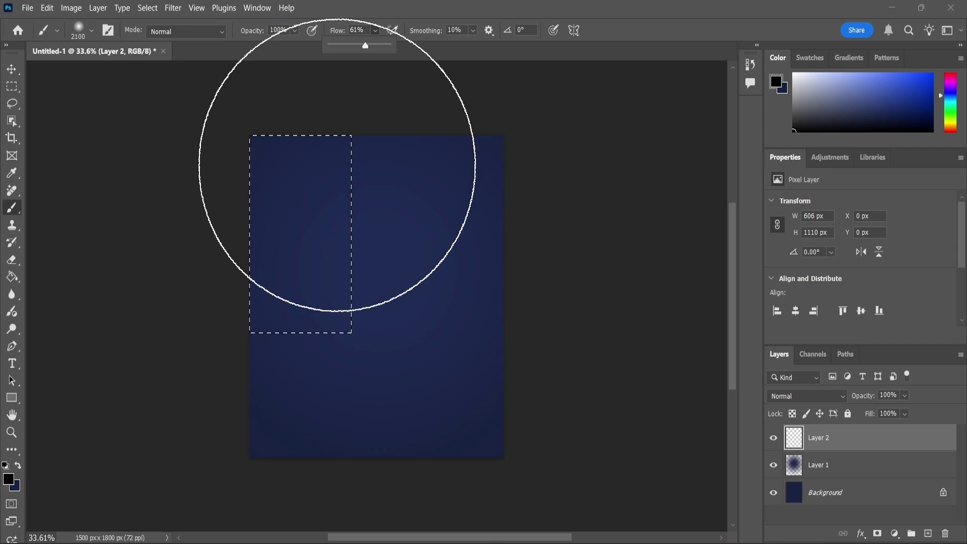
key(bracketleft)
key(bracketleft)
key(bracketleft)
key(bracketleft)
key(bracketleft)
key(bracketleft)
key(bracketleft)
key(bracketleft)
key(bracketleft)
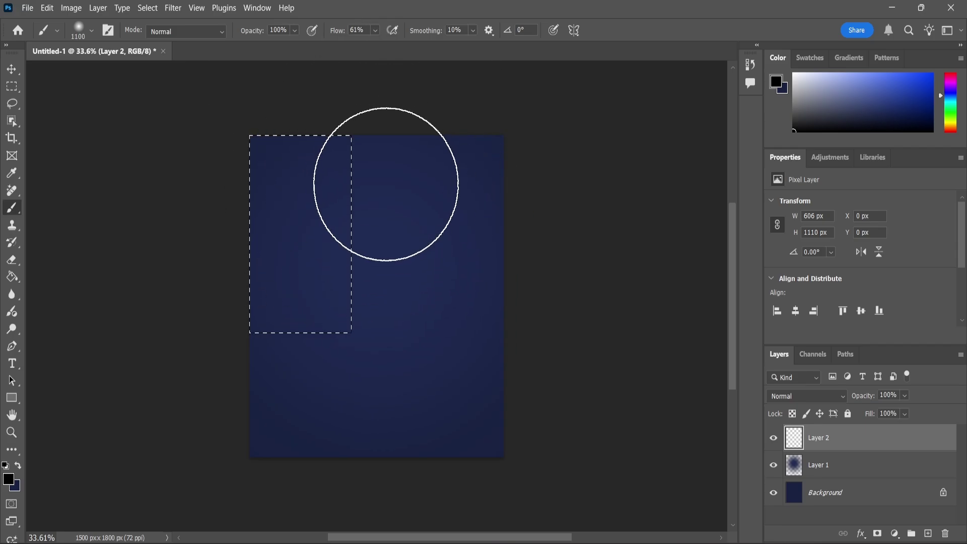
key(bracketleft)
key(bracketleft)
click(375, 201)
drag(375, 201, 413, 348)
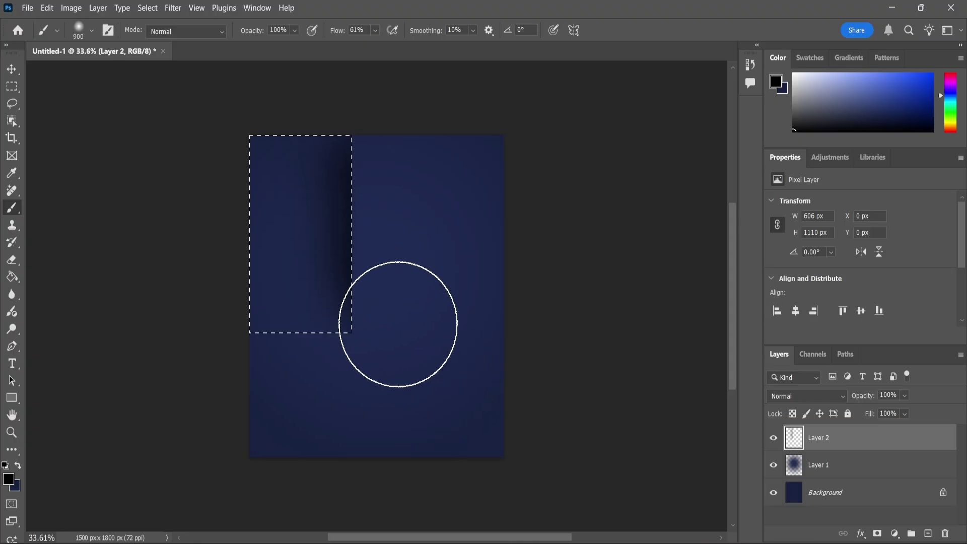
key(ctrl+d)
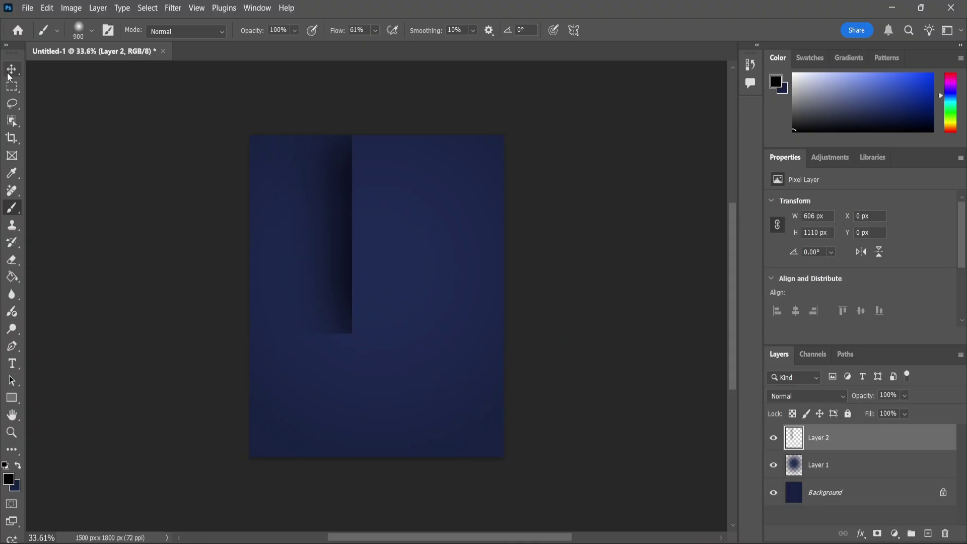
Add a layer mask with a gradient so the shadow fades toward its bottom
click(10, 71)
click(878, 533)
click(12, 277)
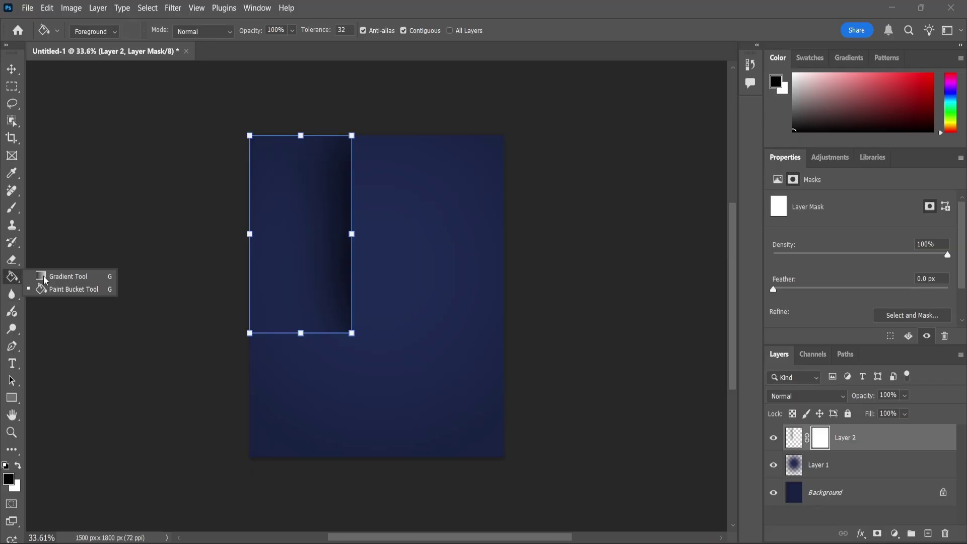
click(45, 277)
drag(311, 363, 310, 265)
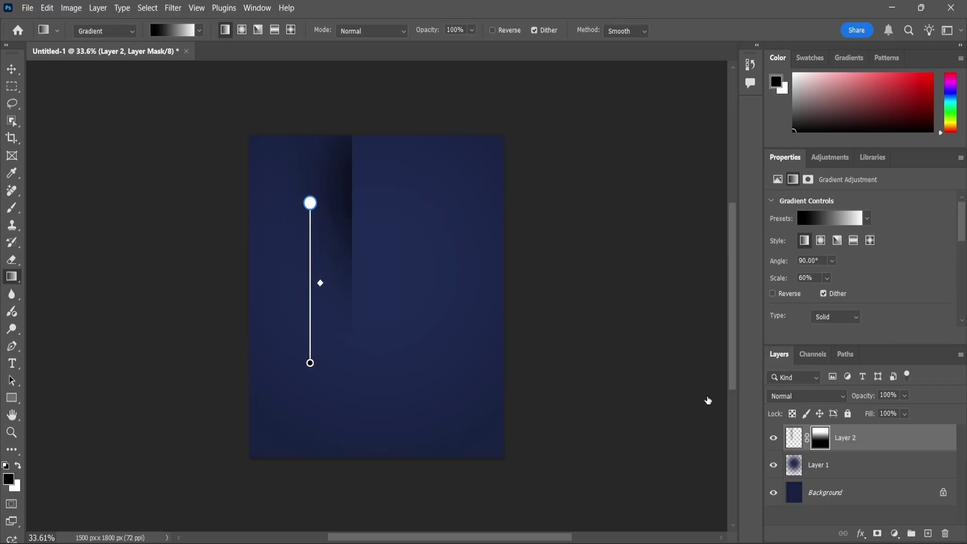
key(b)
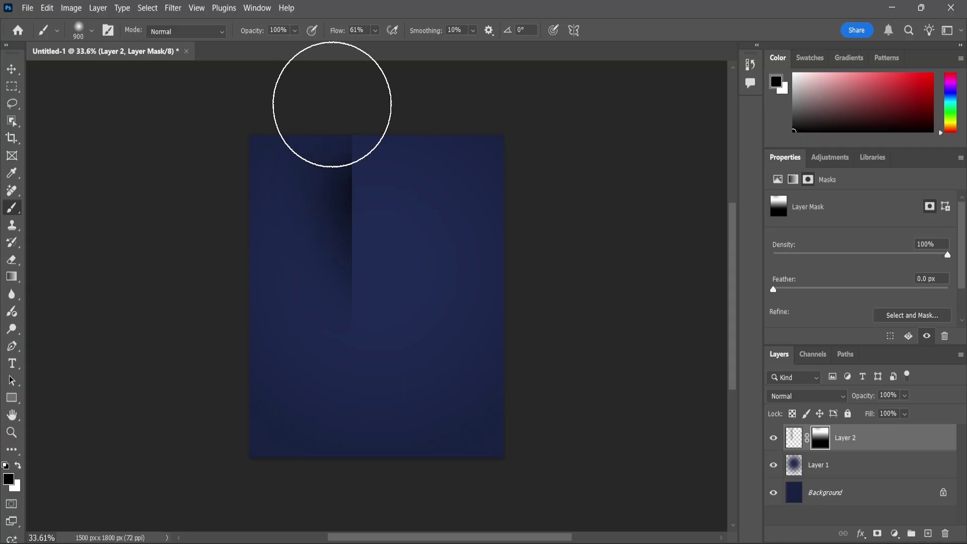
Enlarge the shadow panel slightly and shift it left past the poster edge
key(v)
click(390, 313)
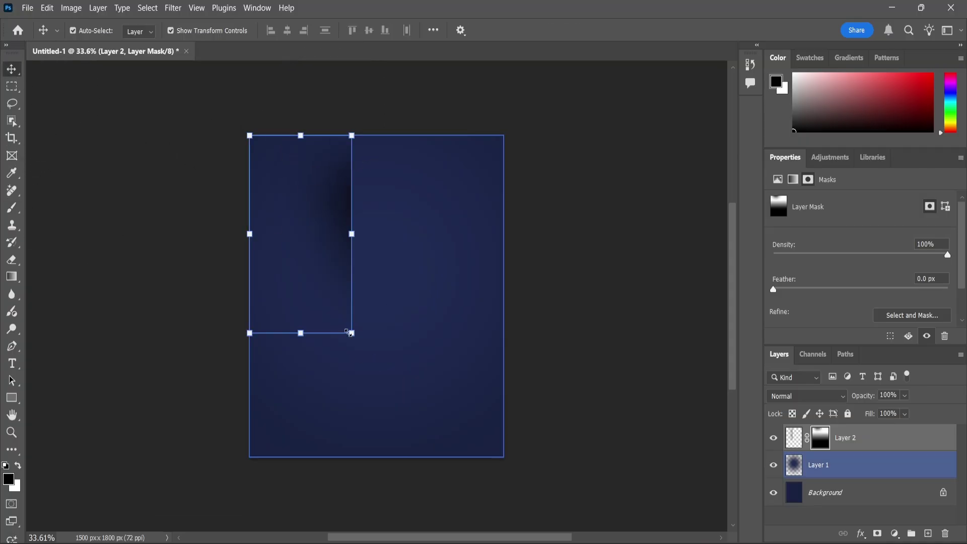
drag(355, 343, 362, 356)
drag(357, 277, 318, 284)
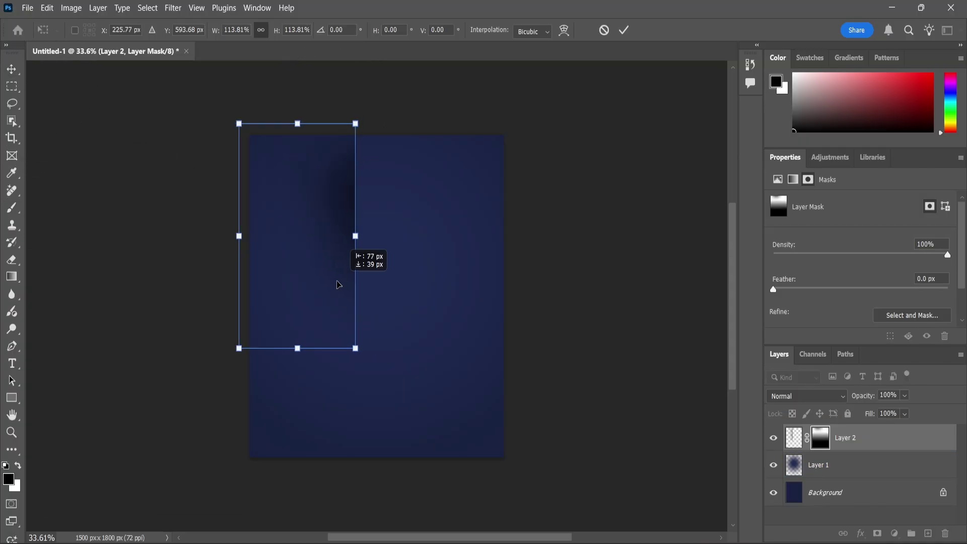
key(Return)
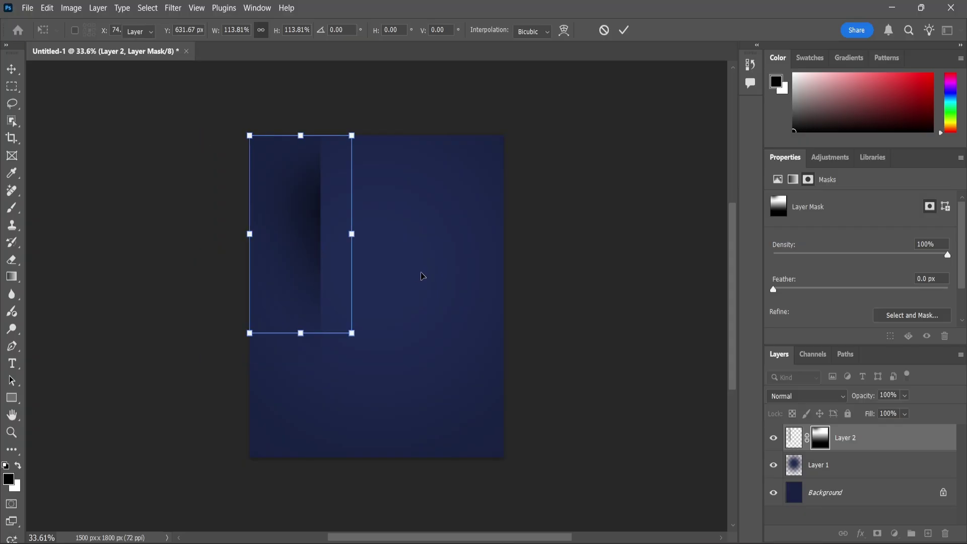
Set the shadow layer's opacity to 75%
click(493, 283)
click(317, 220)
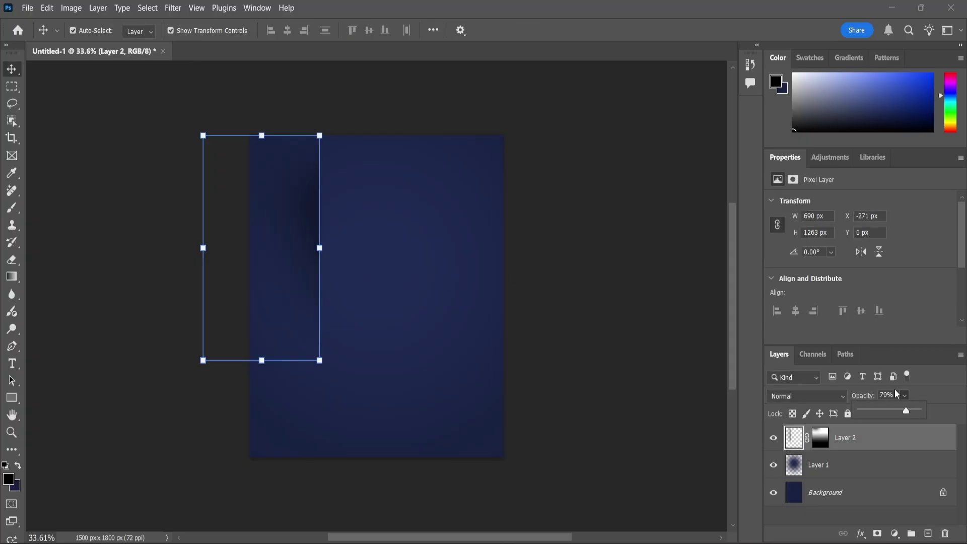
click(887, 395)
text(75)
key(Return)
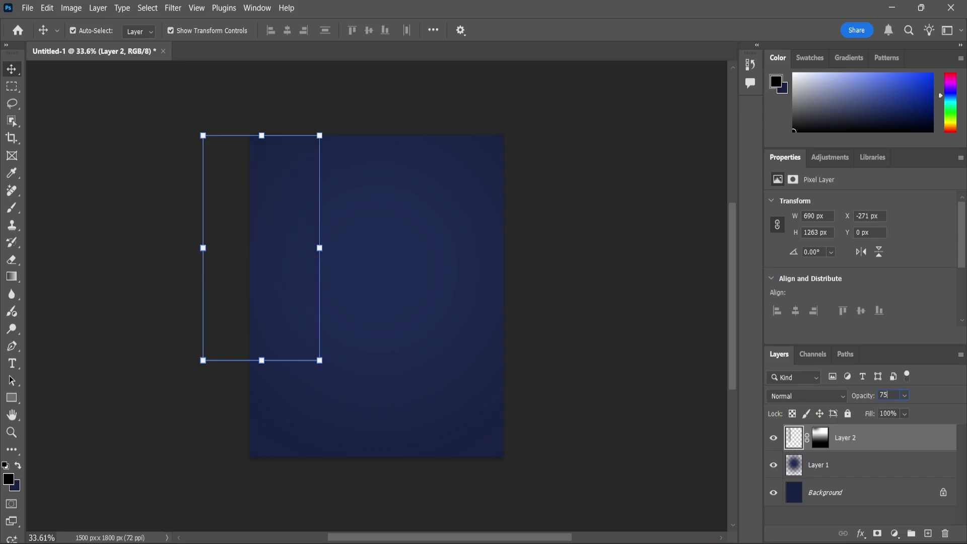
click(84, 153)
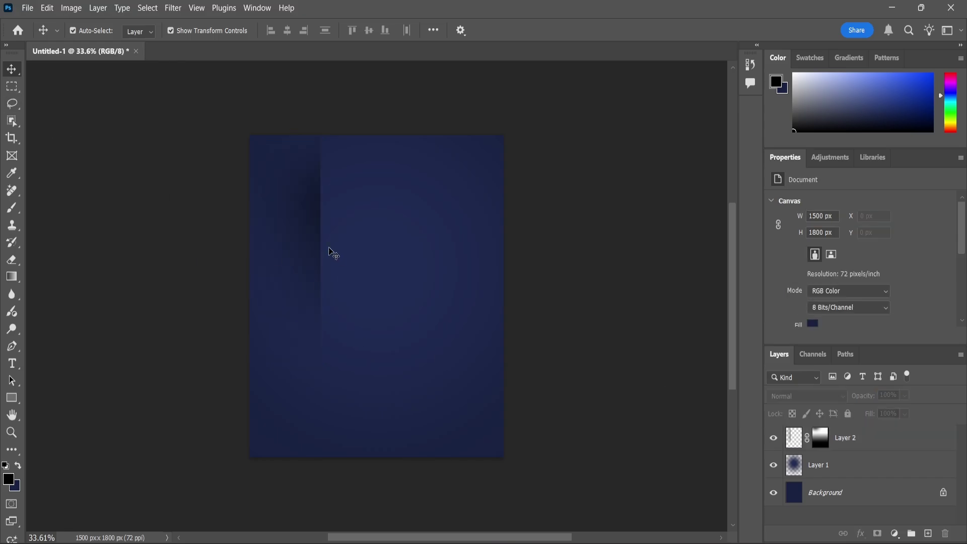
Duplicate the shadow panel layer
click(876, 445)
drag(877, 457, 314, 235)
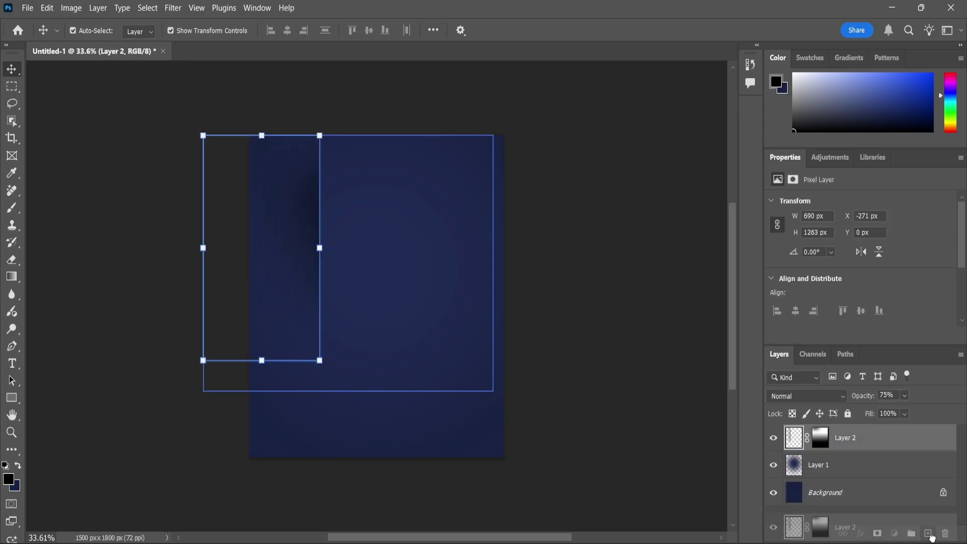
click(496, 218)
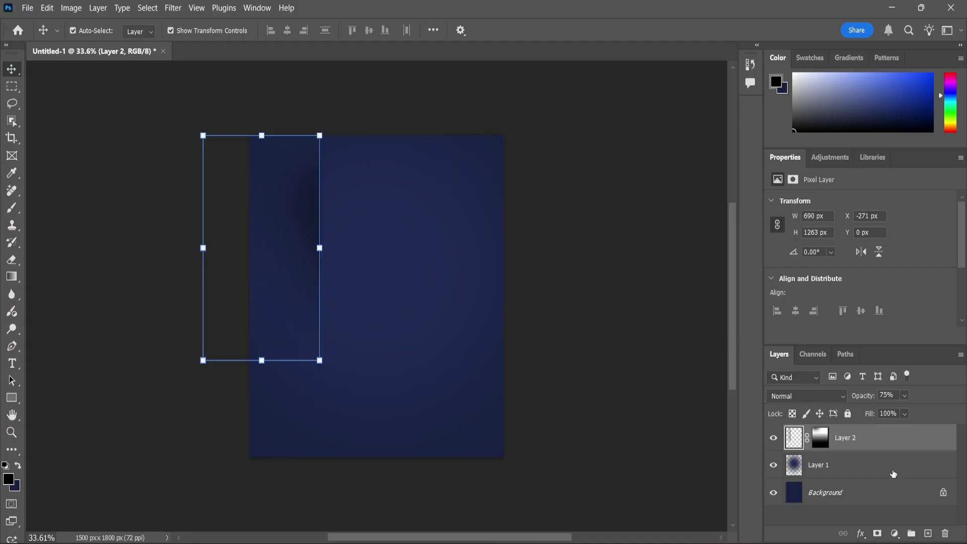
drag(856, 440, 927, 532)
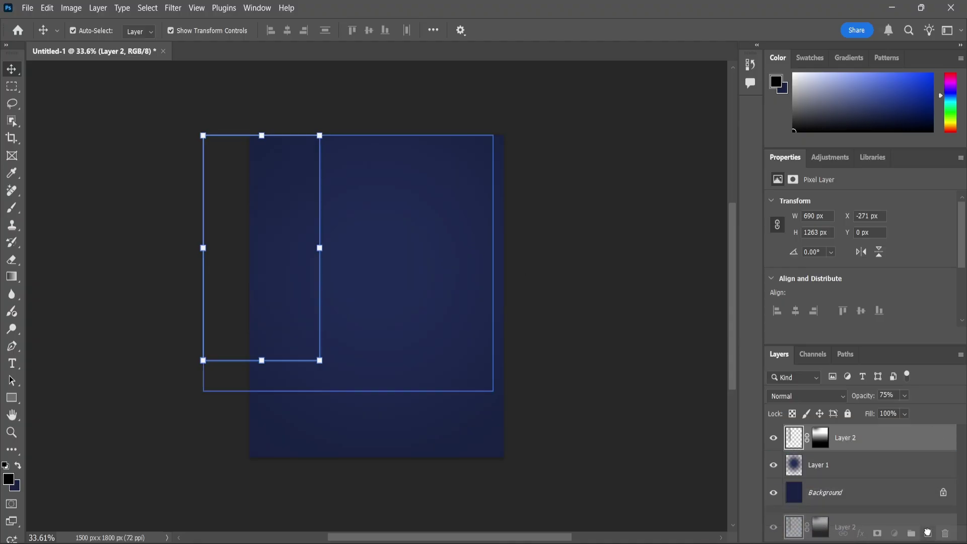
click(594, 283)
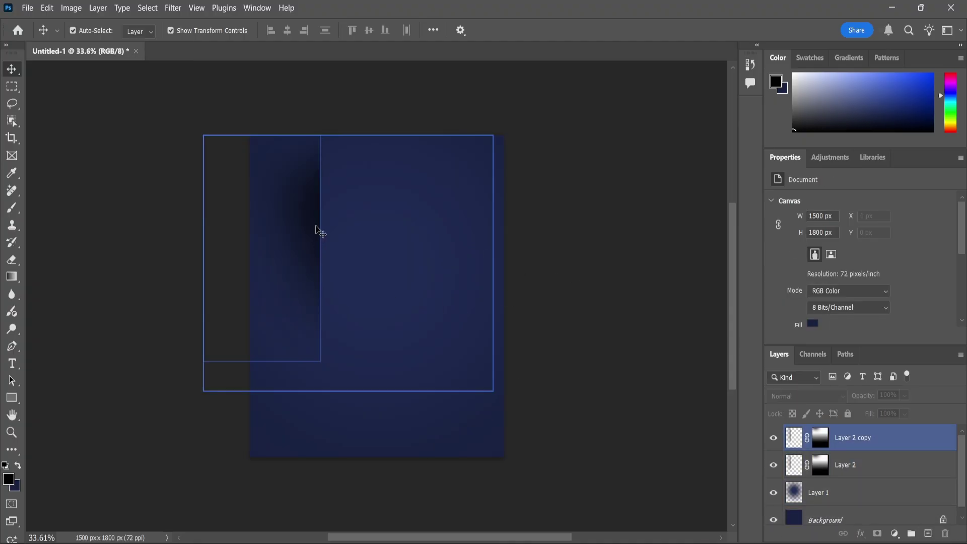
Flip the shadow copy horizontally and place it at the poster's right edge
drag(318, 230, 472, 231)
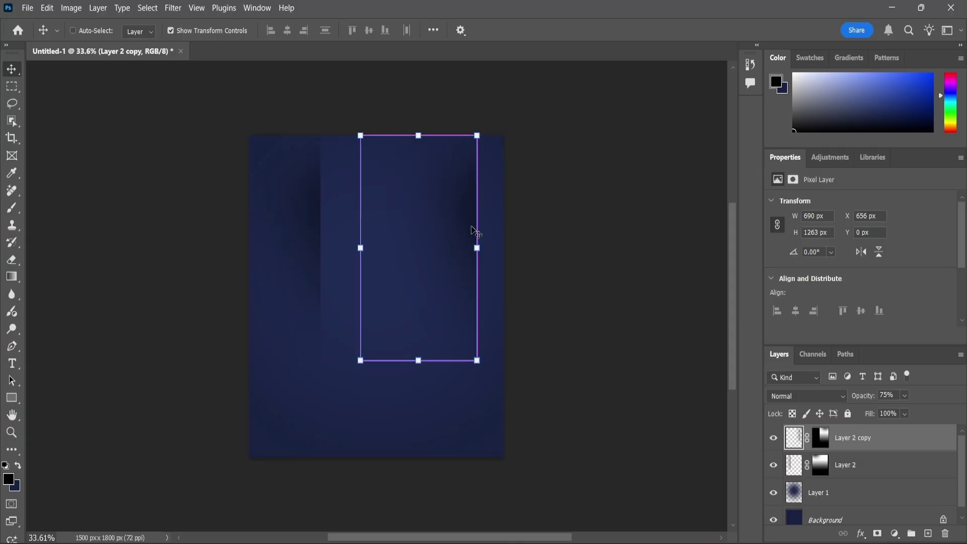
key(ctrl+t)
right_click(472, 228)
click(519, 486)
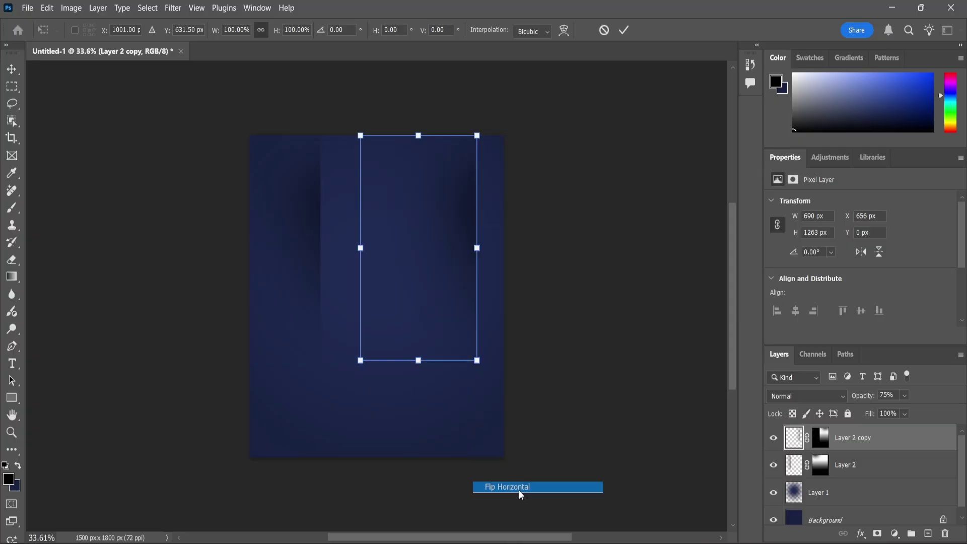
drag(384, 235, 443, 222)
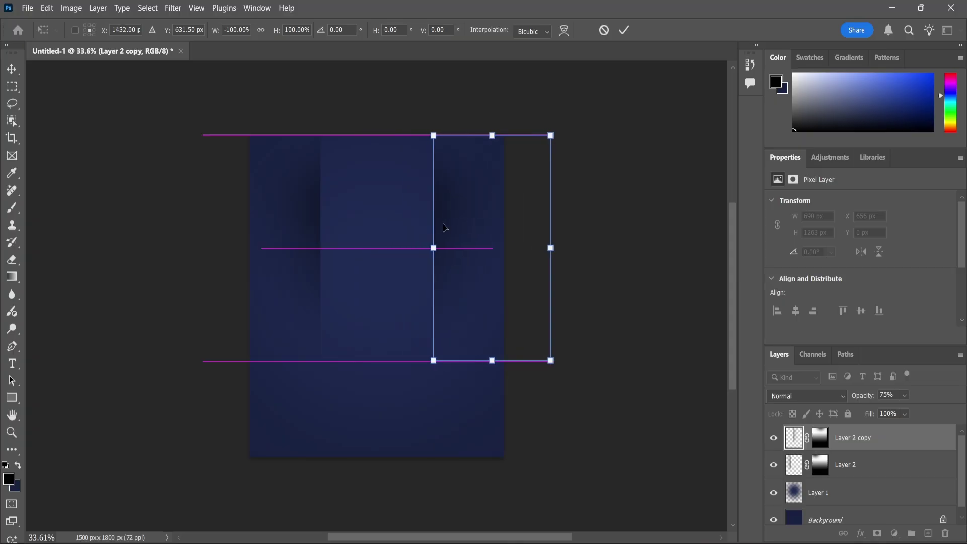
key(Return)
Nudge the right panel right and the left panel further left, then shift both together
scroll(519, 247, down, 1)
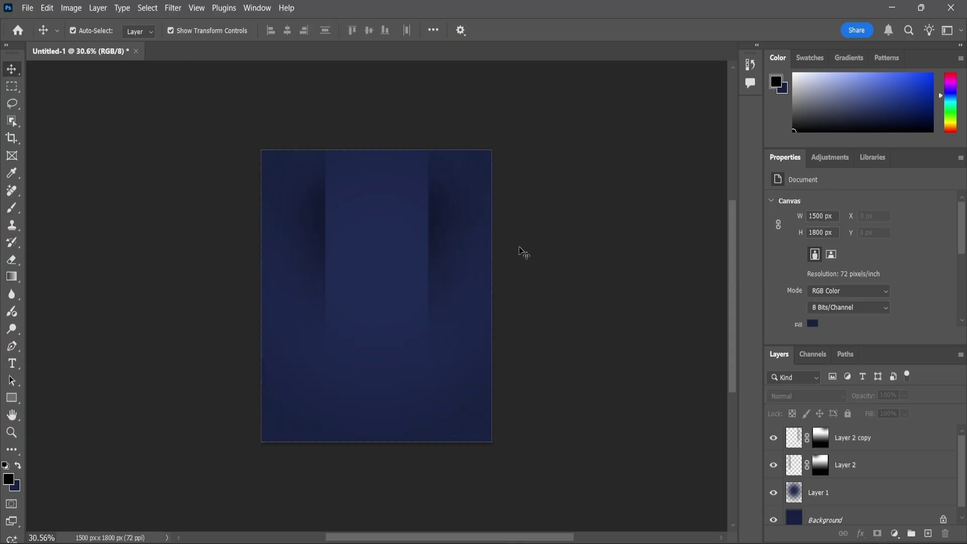
scroll(519, 252, up, 2)
drag(455, 216, 470, 214)
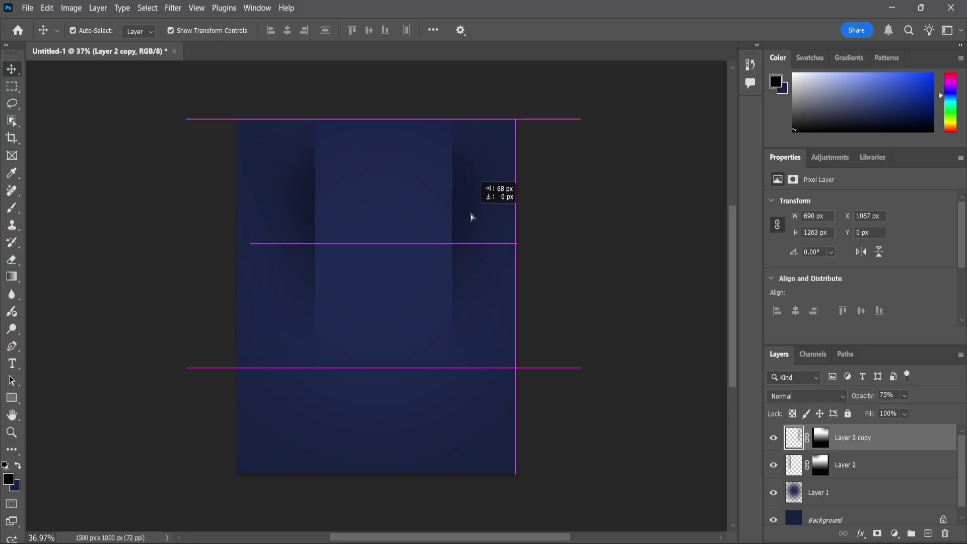
drag(306, 216, 292, 215)
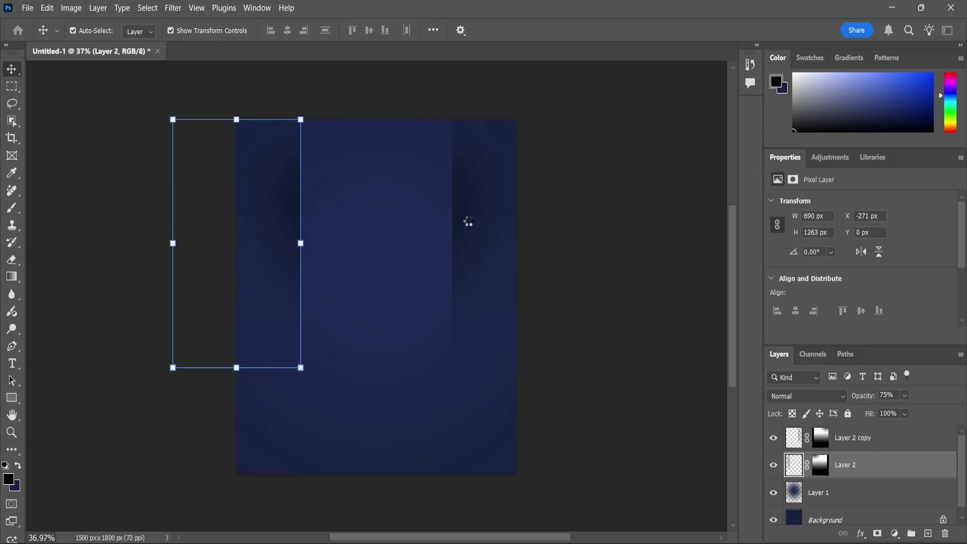
shift+click(472, 226)
mouse_move(468, 224)
mouse_down()
mouse_move(457, 225)
mouse_move(476, 215)
mouse_up()
Fine-tune the right shadow panel's position and fit the whole poster in view
click(346, 265)
scroll(493, 273, up, 1)
click(507, 231)
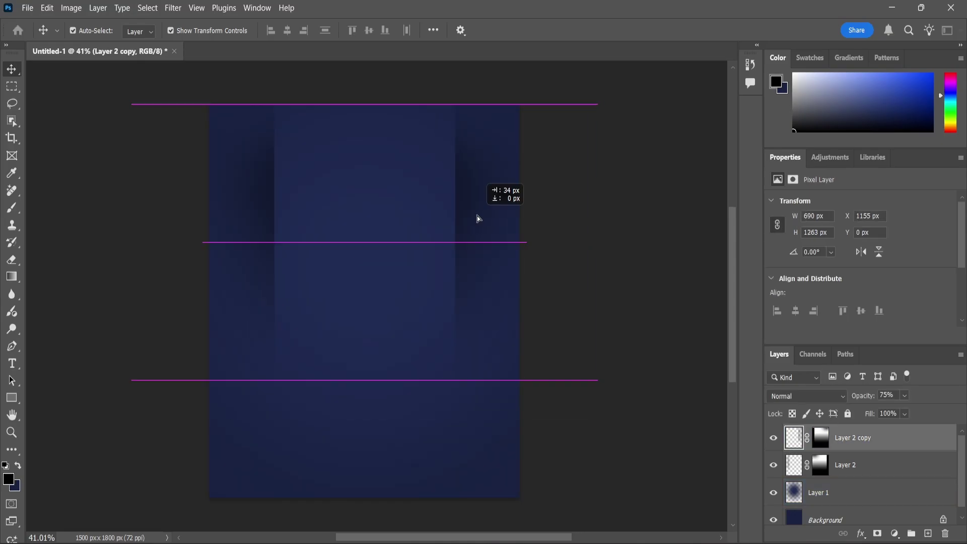
click(248, 233)
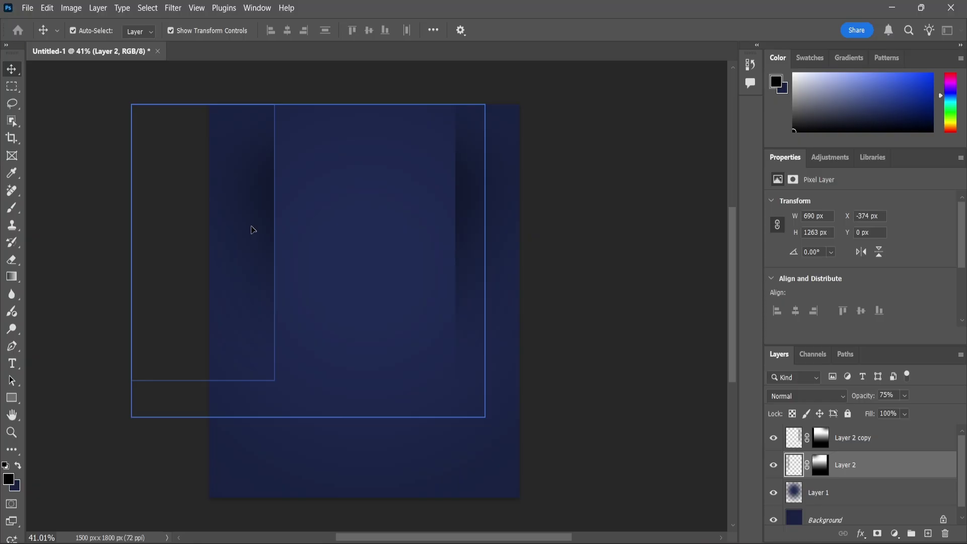
click(579, 257)
key(ctrl+minus)
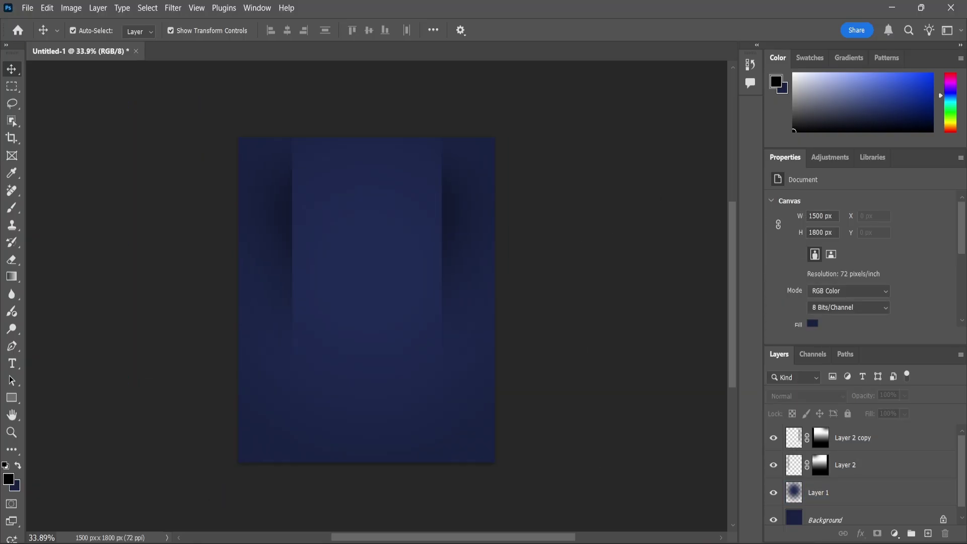
key(alt+Tab)
Place the Light lamp image, shrunk to about half, at the poster's upper right
mouse_move(353, 132)
mouse_down()
mouse_move(679, 539)
mouse_move(432, 289)
mouse_up()
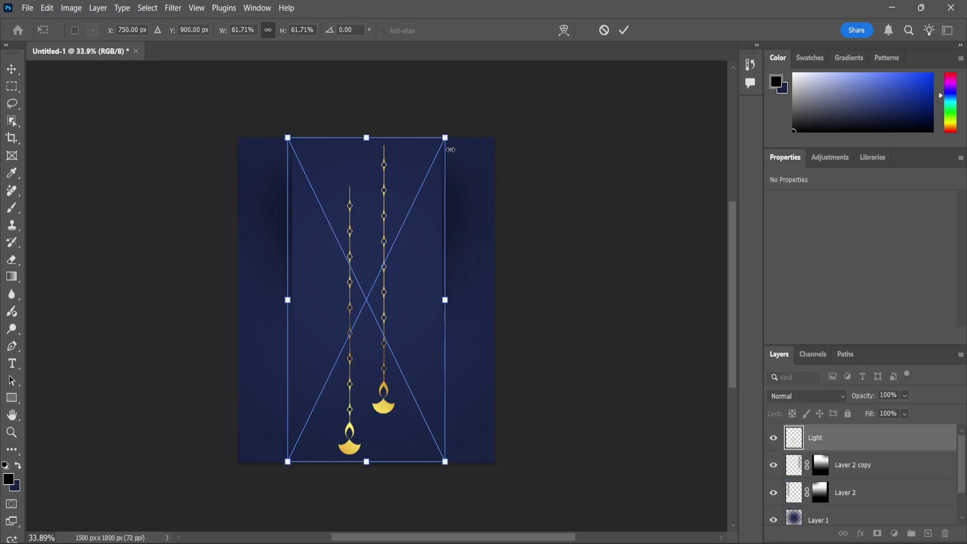
drag(450, 149, 405, 229)
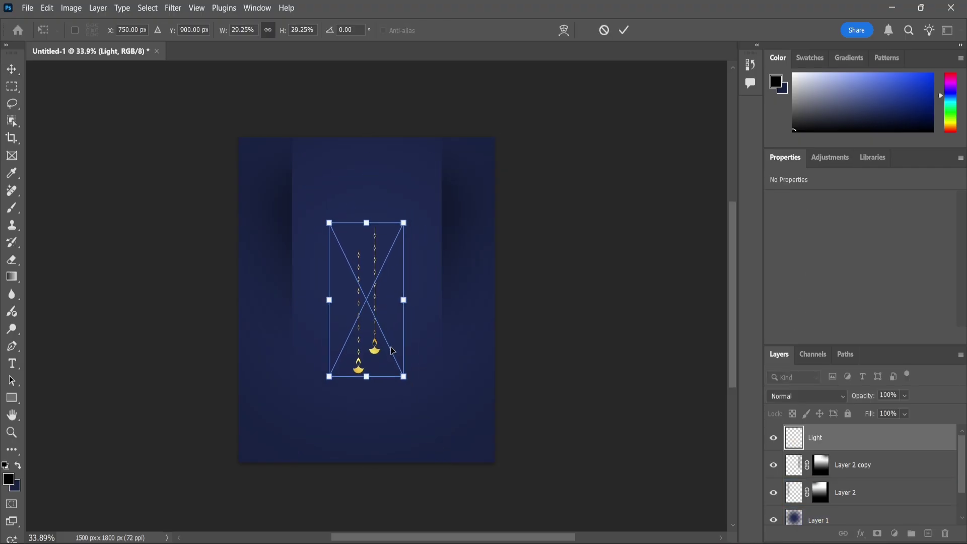
mouse_move(392, 350)
mouse_down()
mouse_move(472, 257)
mouse_move(507, 294)
mouse_up()
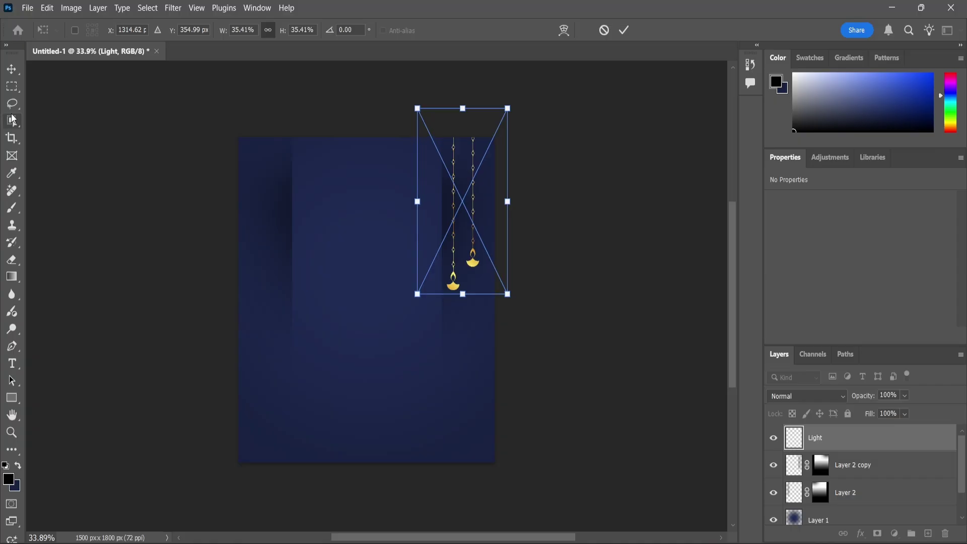
key(Return)
Nudge the lamps into place, then duplicate them and move the copy to the top left
scroll(476, 260, up, 1)
scroll(476, 260, up, 2)
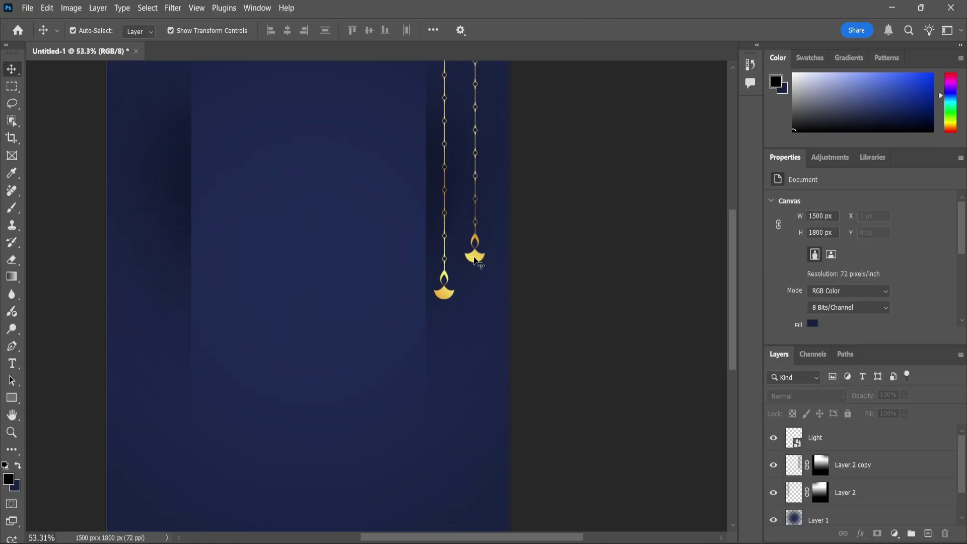
drag(475, 260, 482, 262)
scroll(517, 355, down, 1)
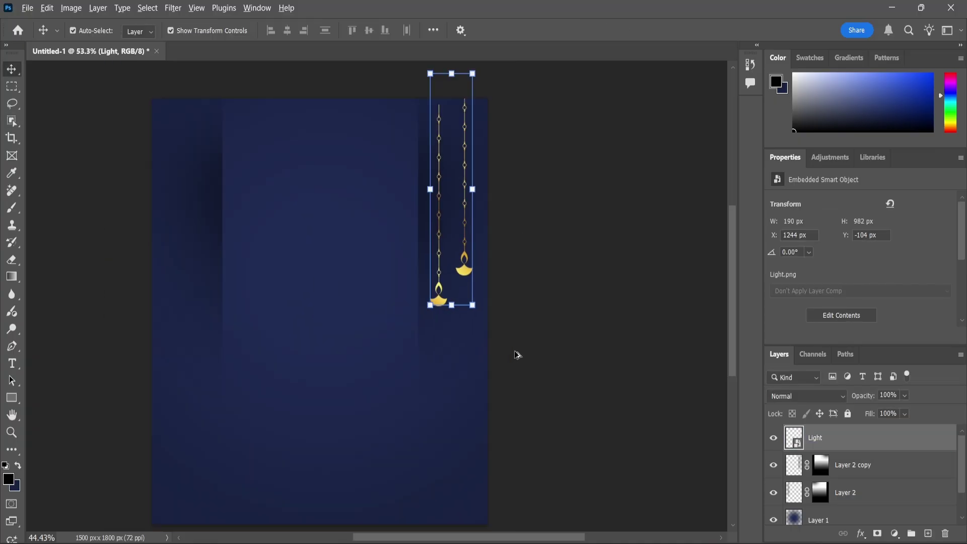
drag(466, 273, 466, 265)
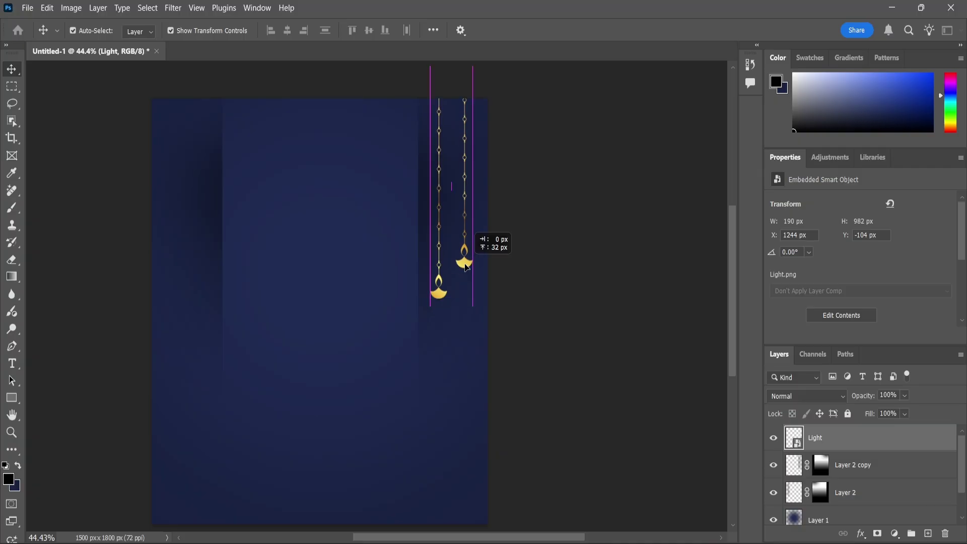
drag(816, 441, 927, 534)
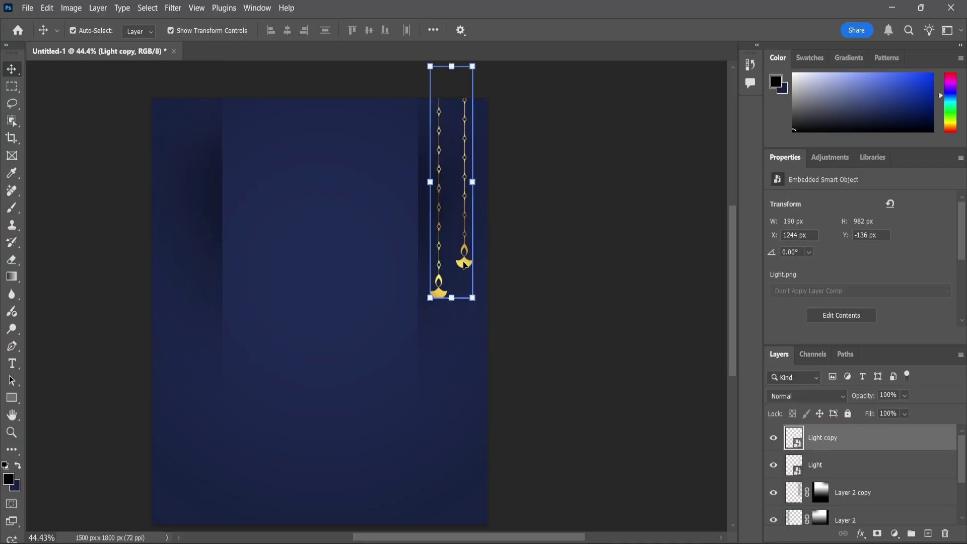
drag(464, 265, 207, 247)
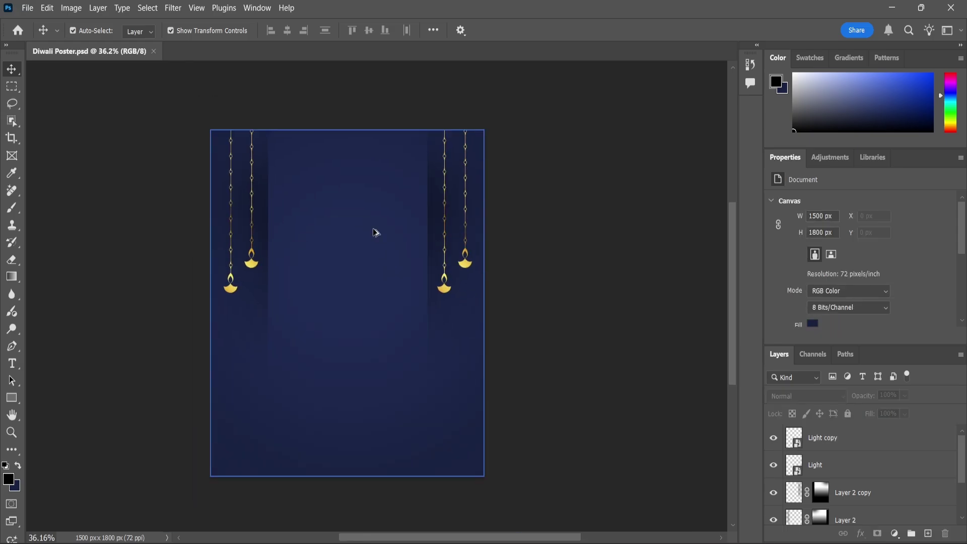
Place DD.png, the girl with a sparkler, enlarged to about 131% at the bottom centre
key(alt+Tab)
mouse_move(141, 134)
mouse_down()
mouse_move(675, 540)
mouse_move(387, 357)
mouse_up()
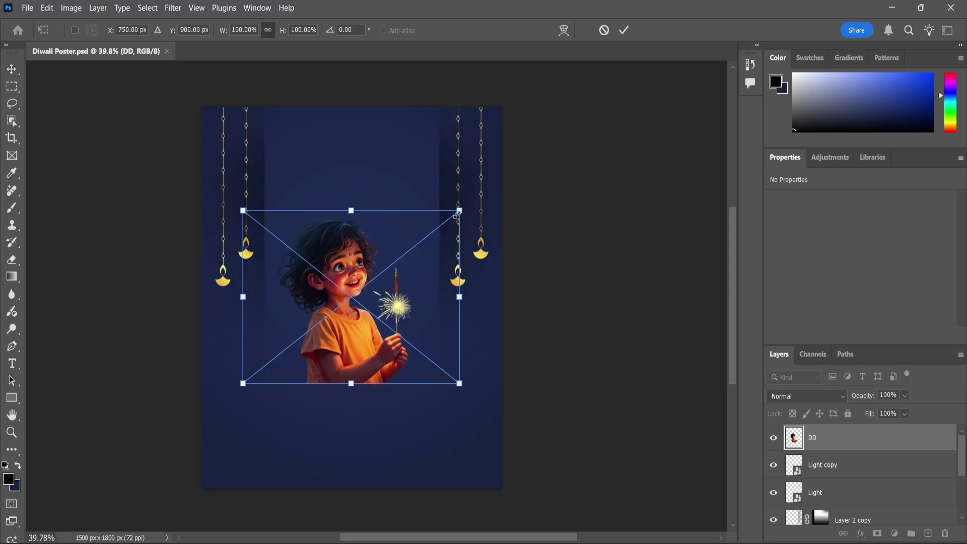
drag(456, 215, 485, 191)
drag(367, 346, 381, 409)
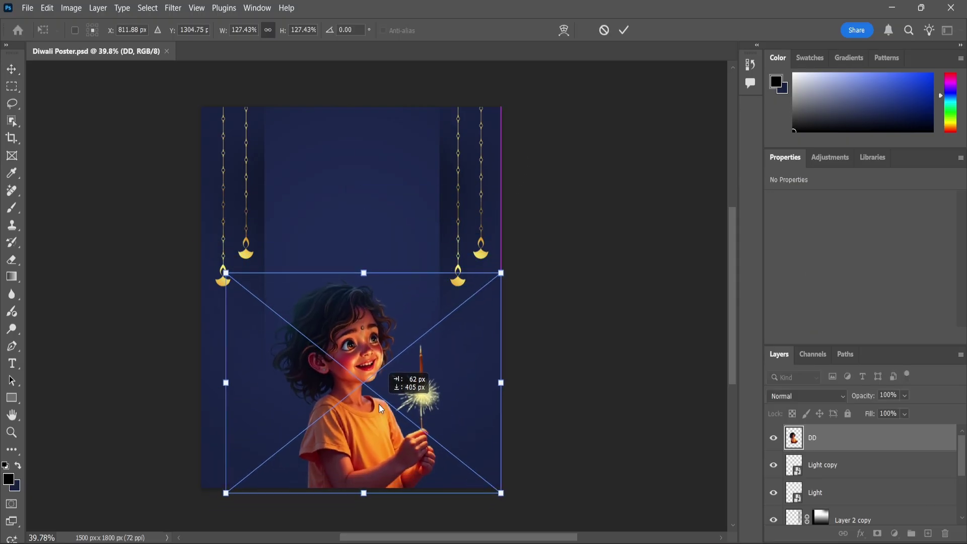
drag(501, 272, 505, 268)
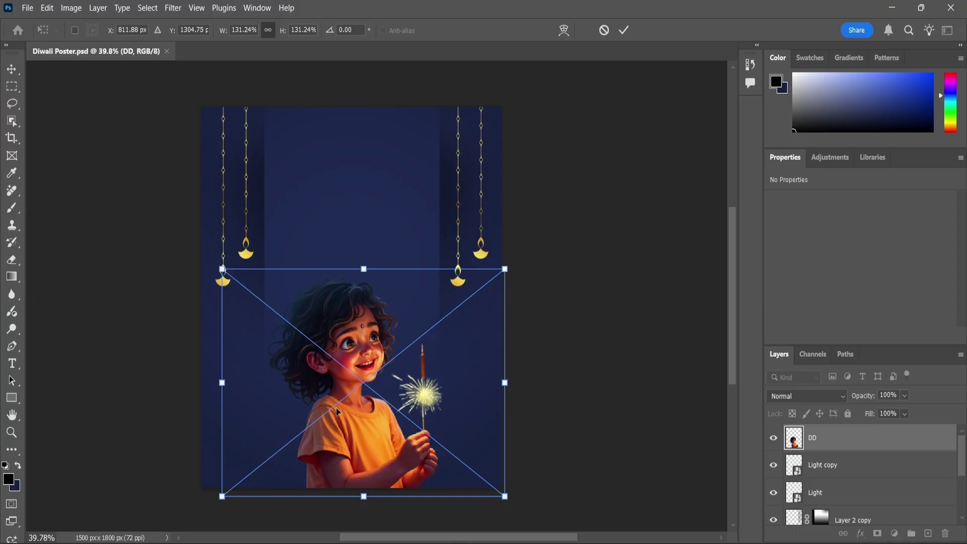
drag(336, 412, 336, 403)
key(Return)
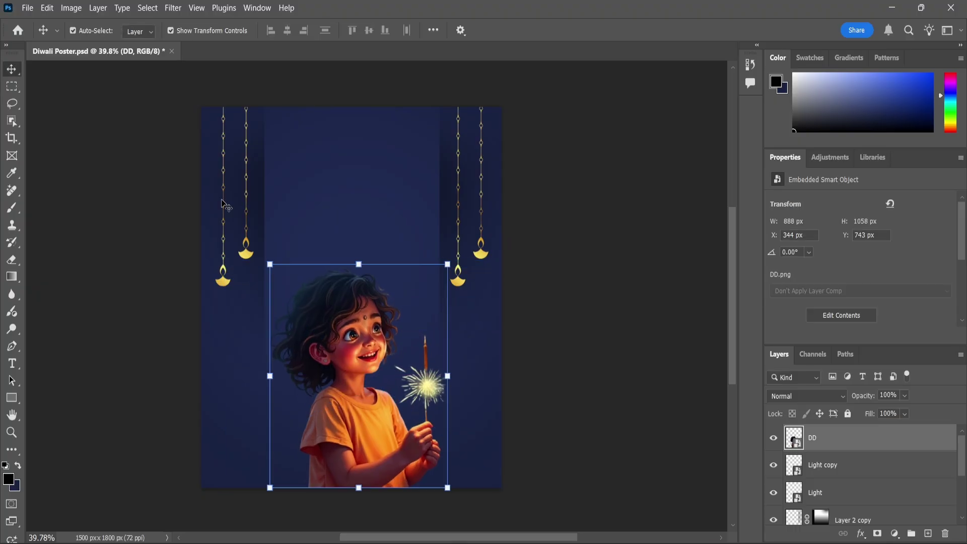
Apply Levels to the DD child layer with midtone 0.94 and highlights 254
scroll(370, 332, up, 2)
scroll(370, 333, down, 2)
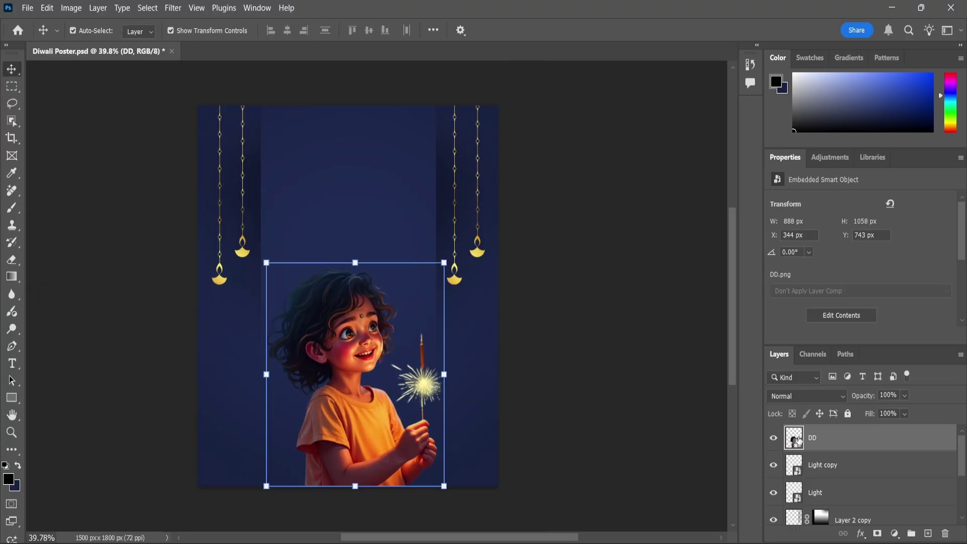
click(71, 8)
mouse_move(90, 41)
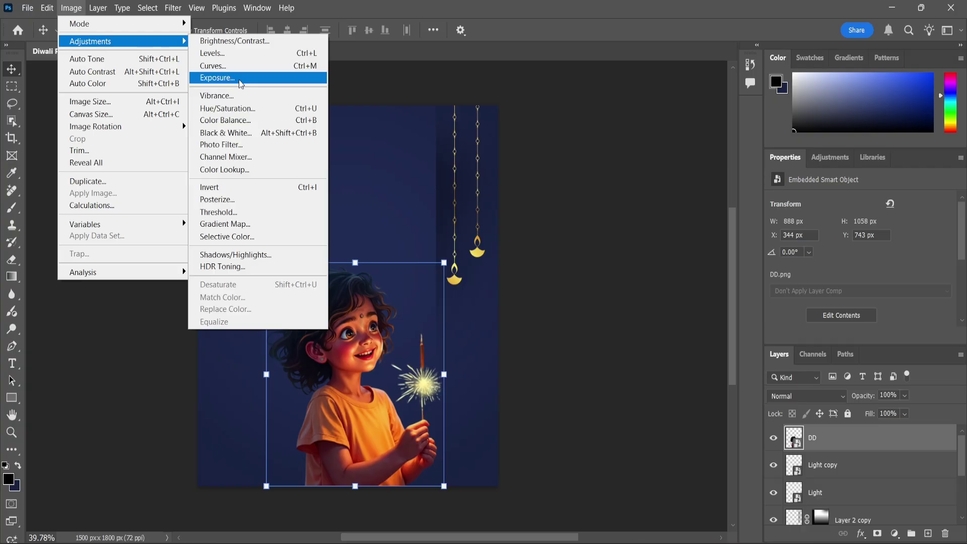
click(227, 65)
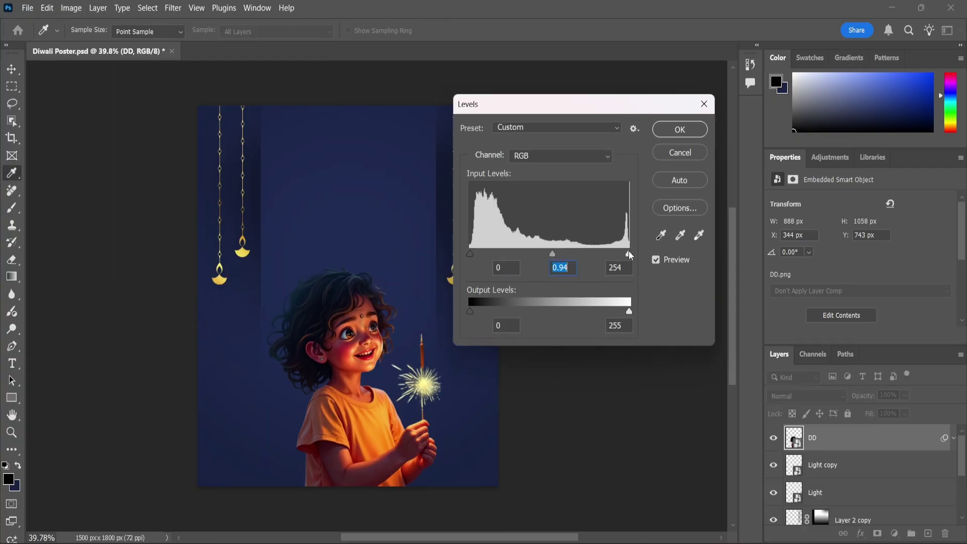
click(680, 129)
click(191, 201)
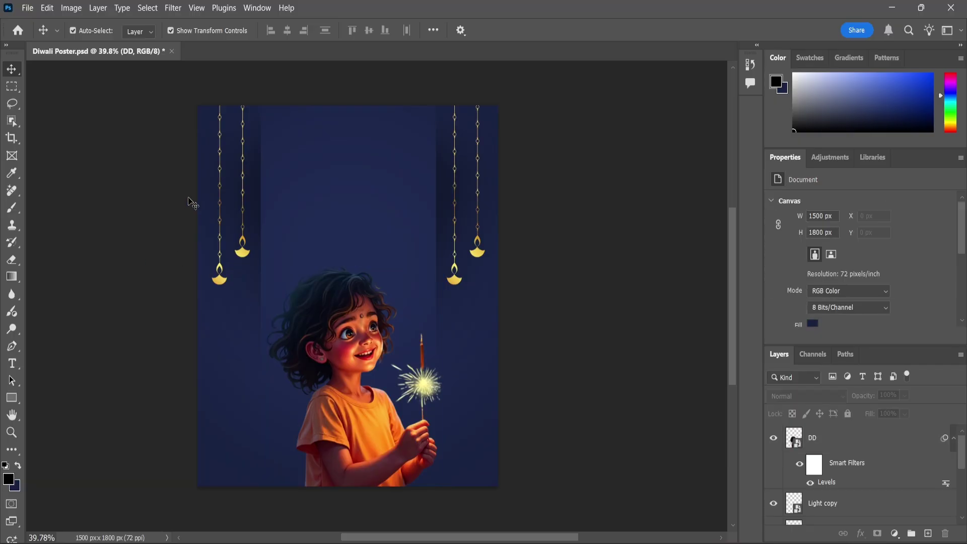
scroll(267, 216, up, 1)
Type 'Diwali' above the child with 0 letter spacing in the Ananda Black font
click(11, 363)
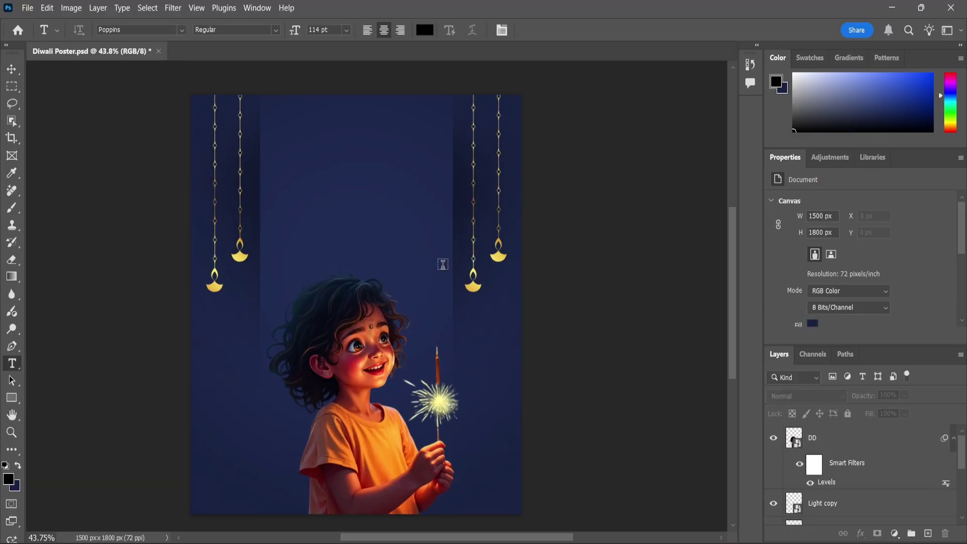
click(443, 268)
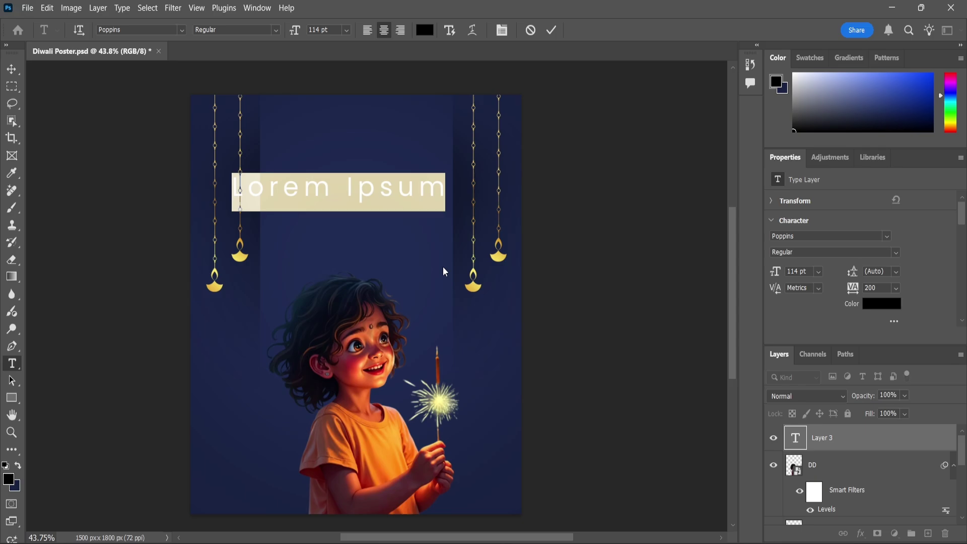
text(D)
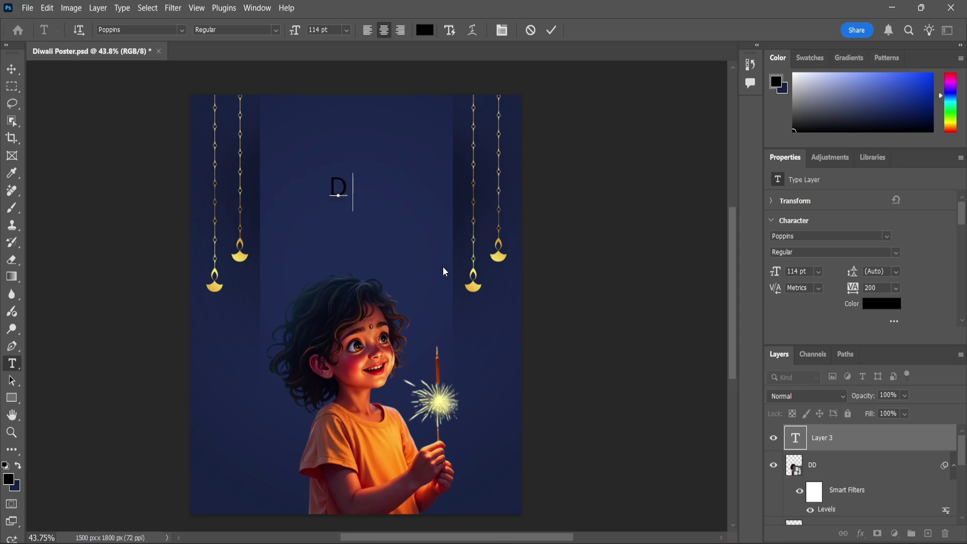
text(iwal)
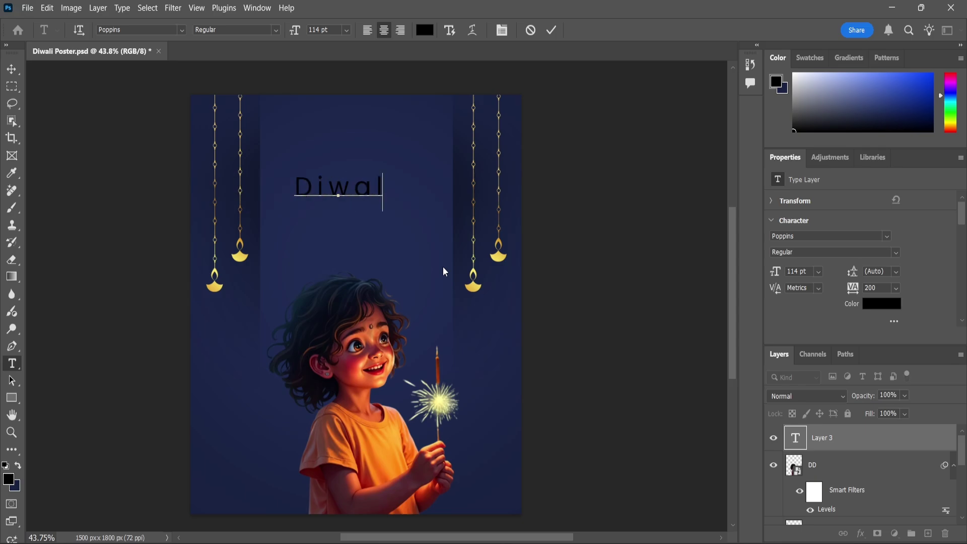
text(i)
key(ctrl+a)
click(896, 287)
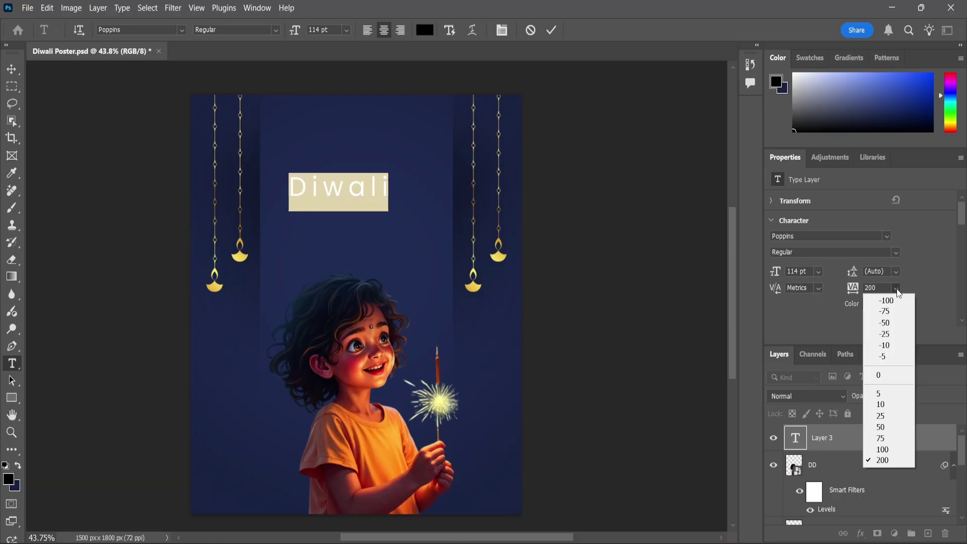
click(881, 379)
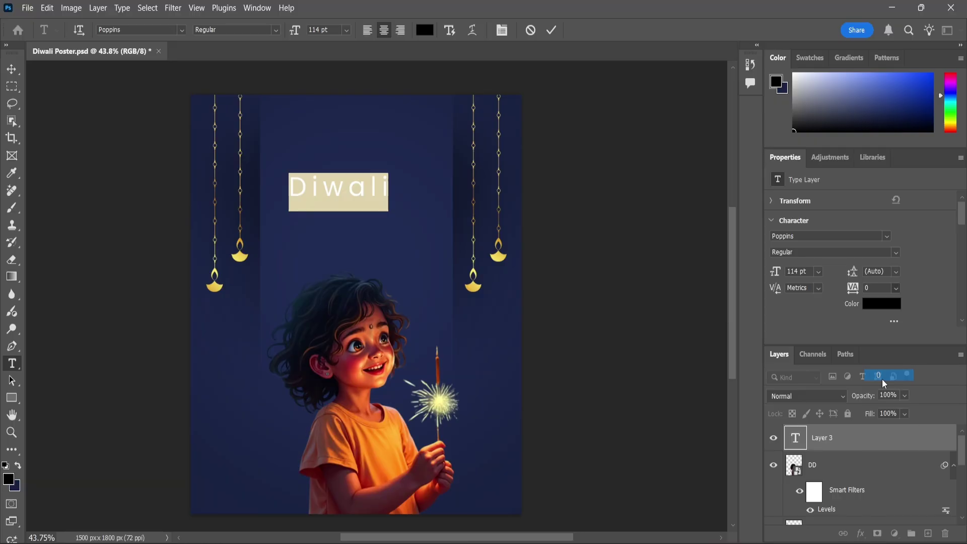
click(183, 29)
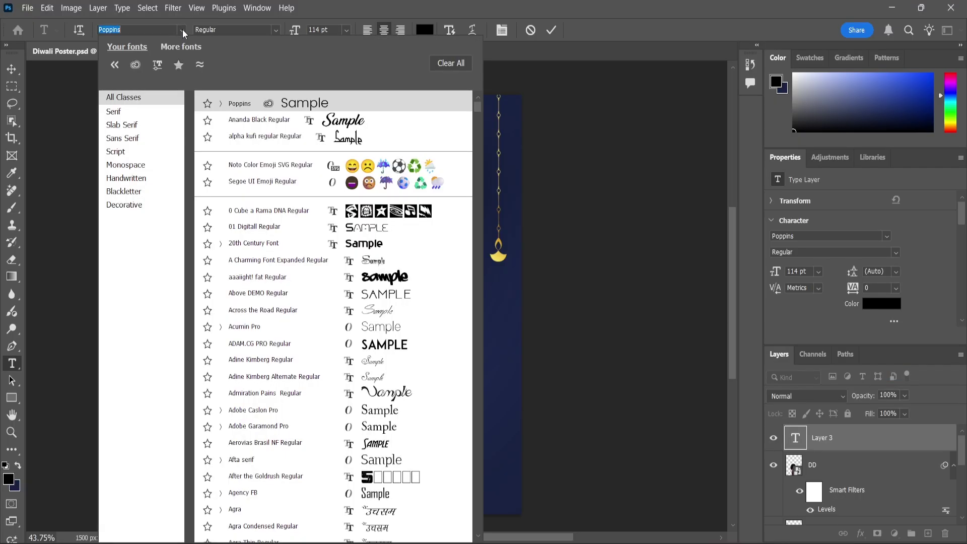
click(258, 119)
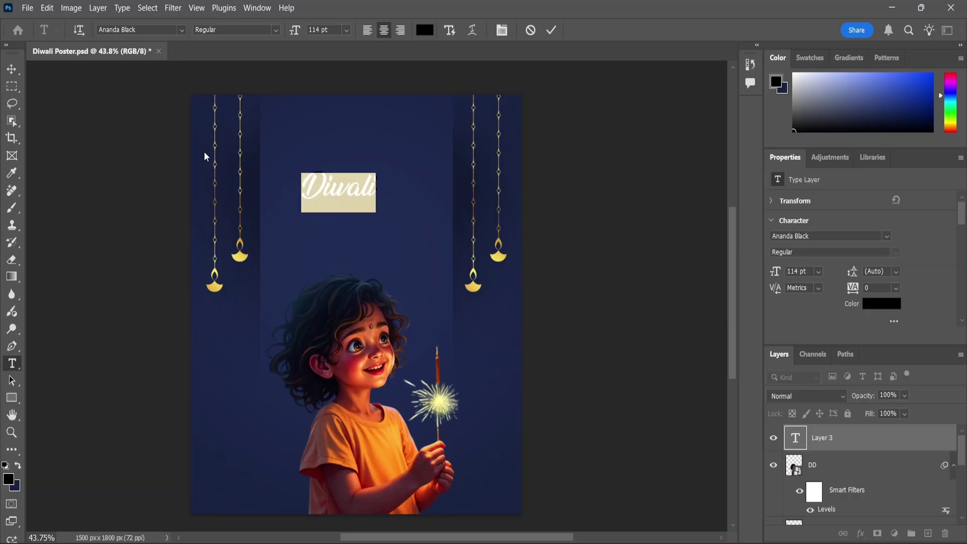
click(10, 69)
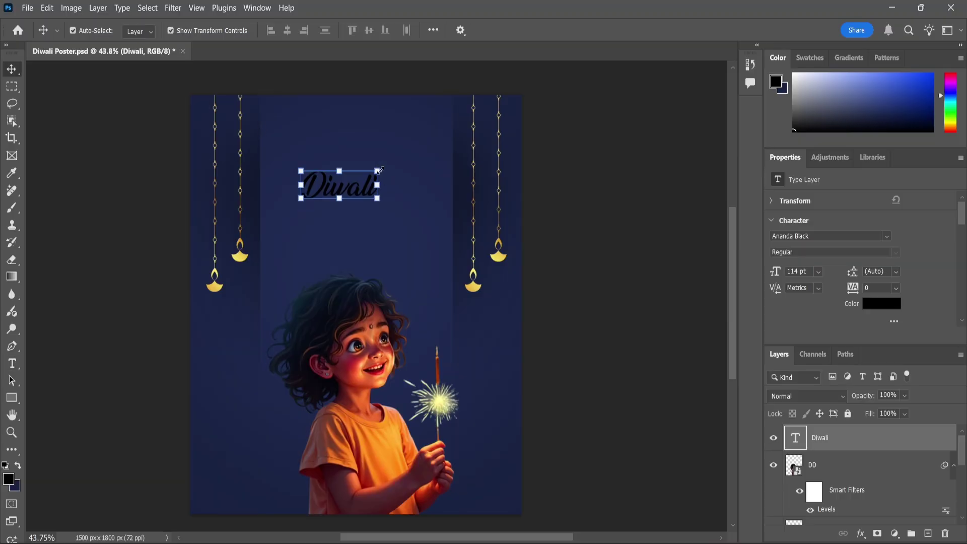
Enlarge the Diwali title and centre it near the top of the poster
drag(378, 169, 398, 154)
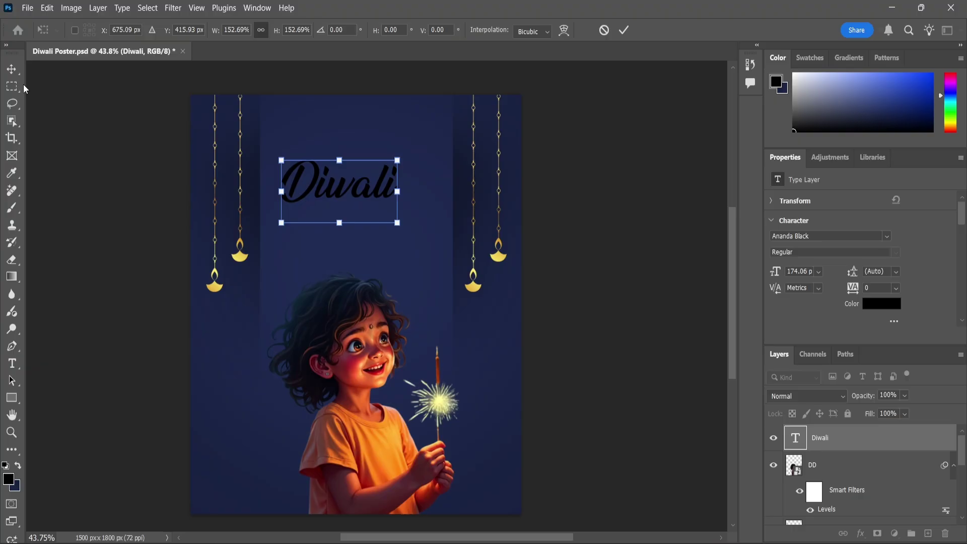
click(11, 69)
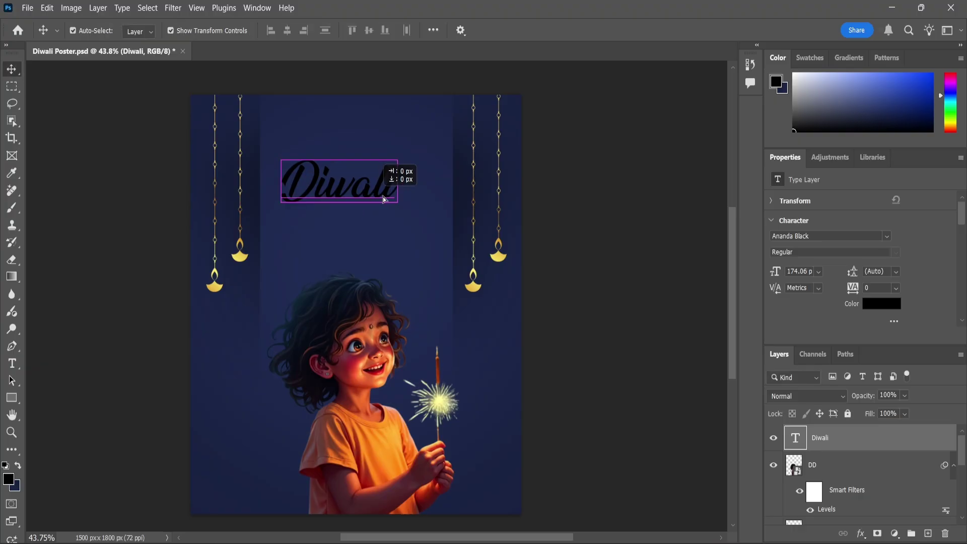
key(shift+Right)
key(shift+Right)
key(shift+Right)
key(shift+Up)
key(shift+Up)
click(317, 208)
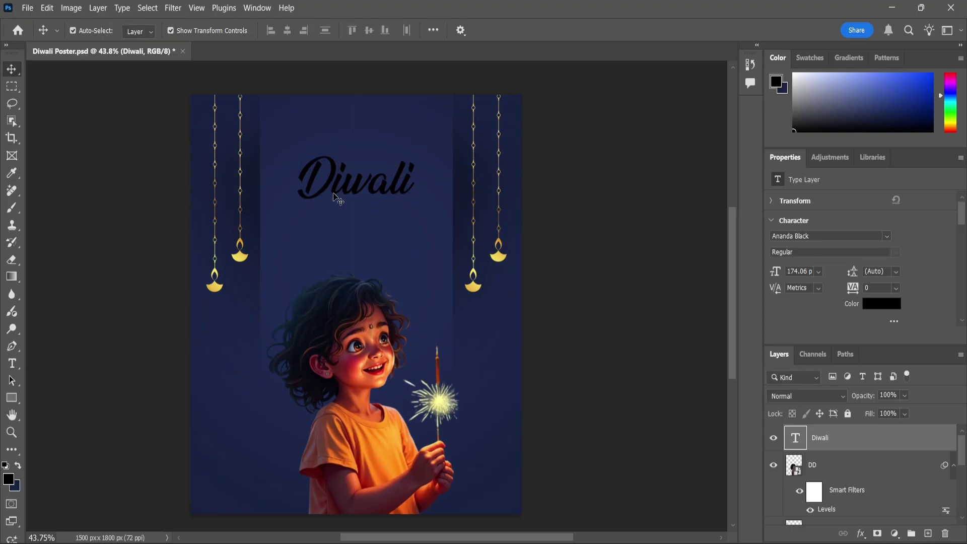
click(396, 193)
key(ctrl+a)
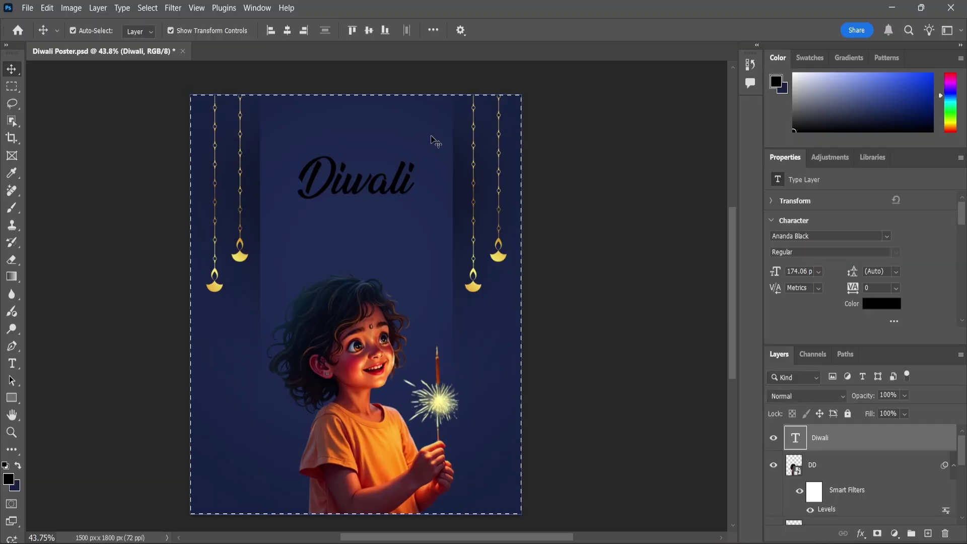
click(443, 219)
scroll(395, 196, up, 2)
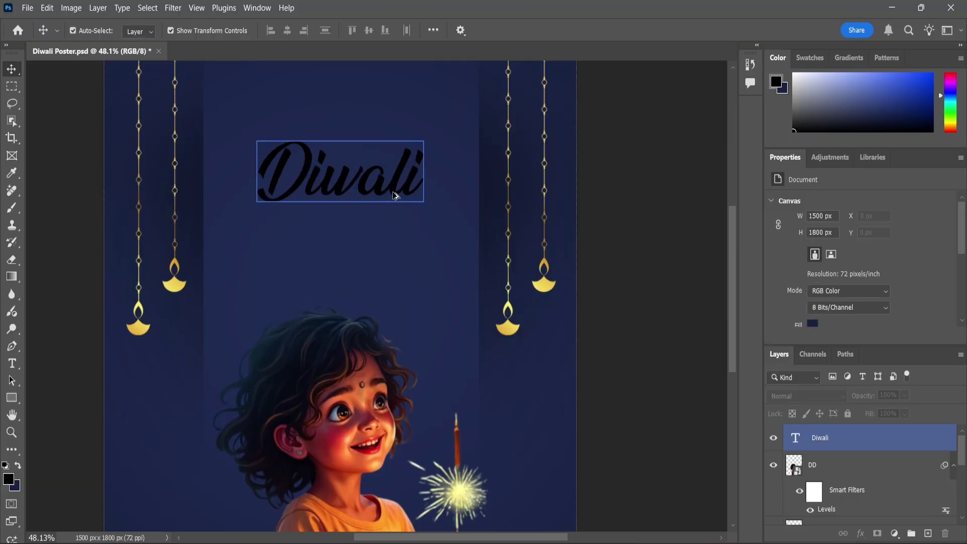
drag(392, 207, 396, 215)
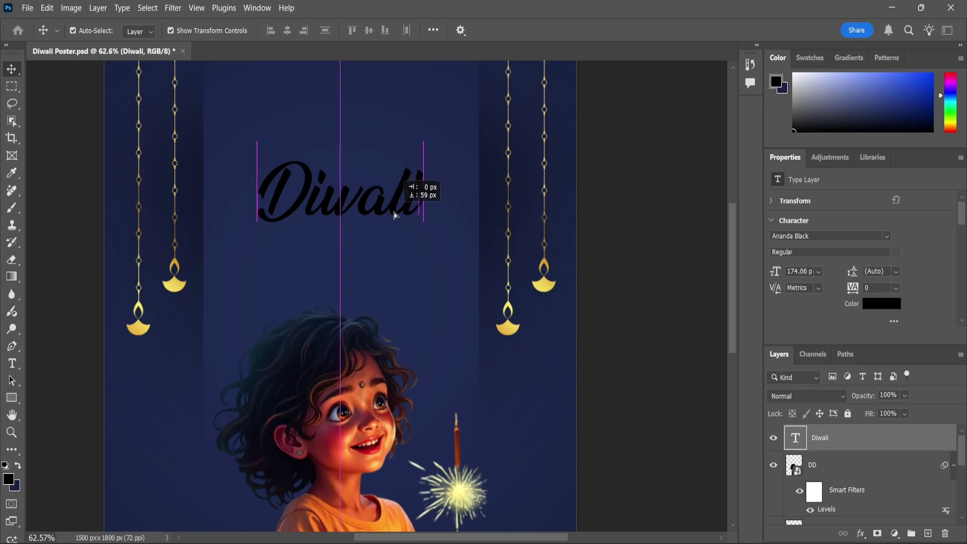
scroll(593, 267, down, 2)
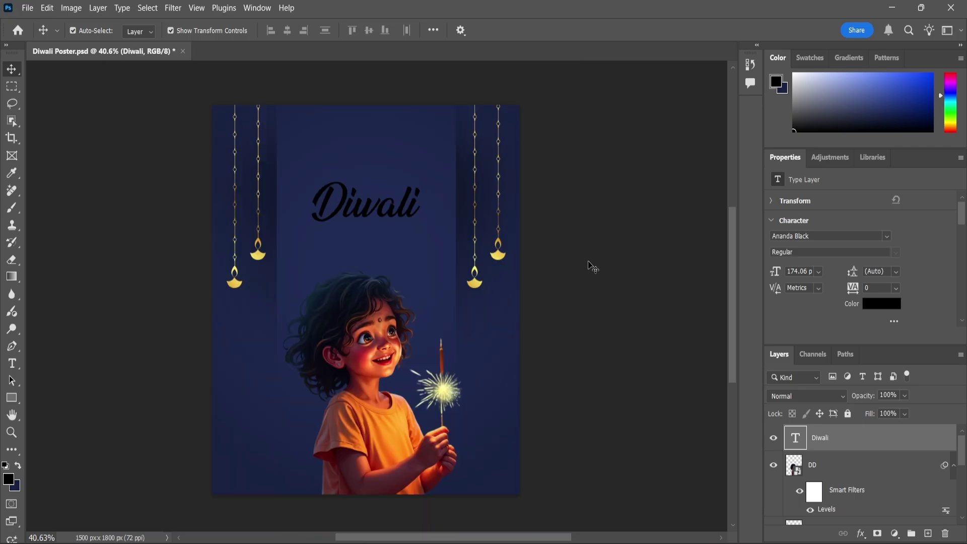
Recolour the Diwali text with the orange sampled from the lamps
key(i)
click(498, 256)
key(v)
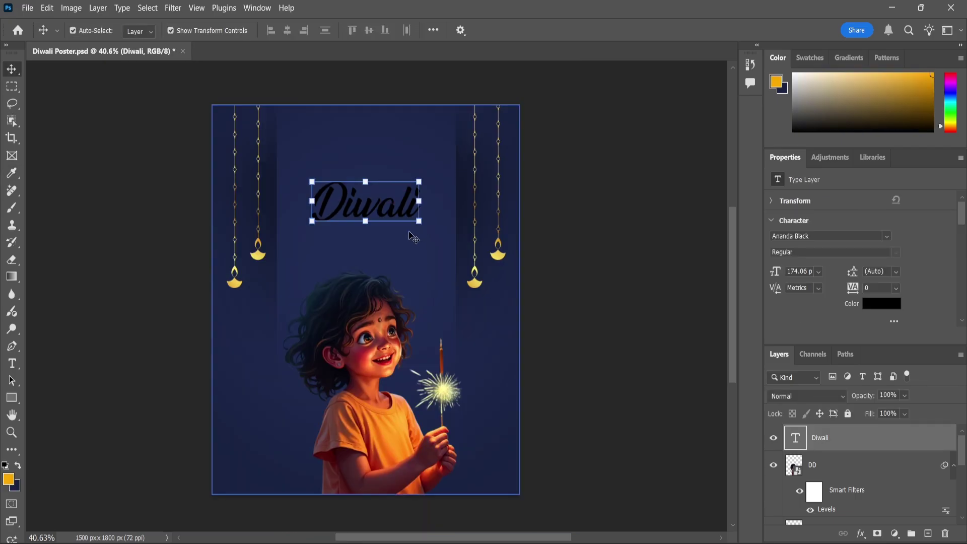
click(13, 364)
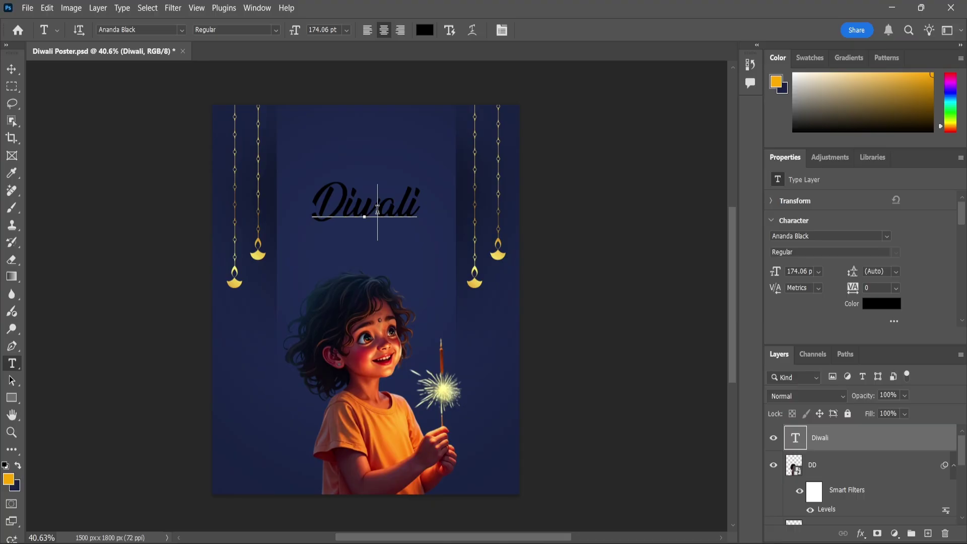
double_click(378, 210)
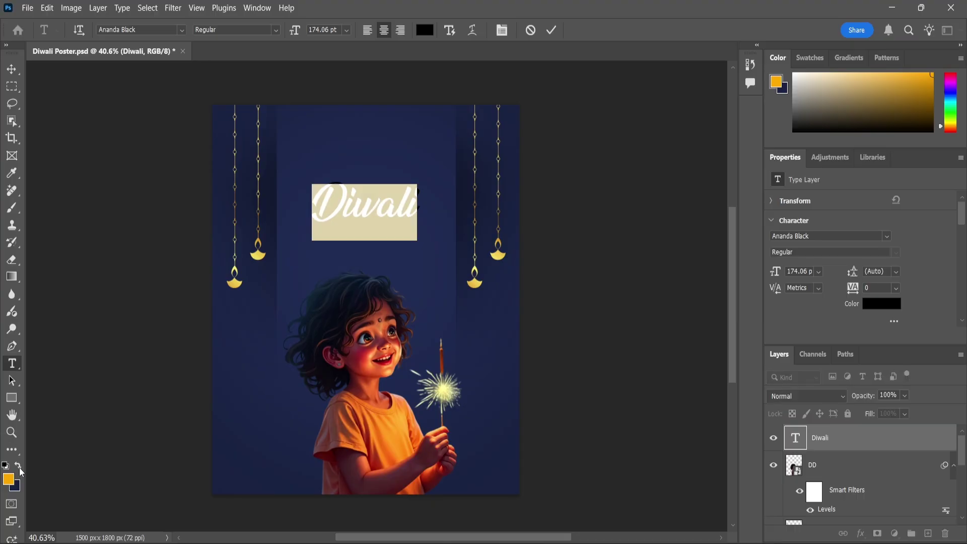
key(alt+BackSpace)
key(ctrl+Return)
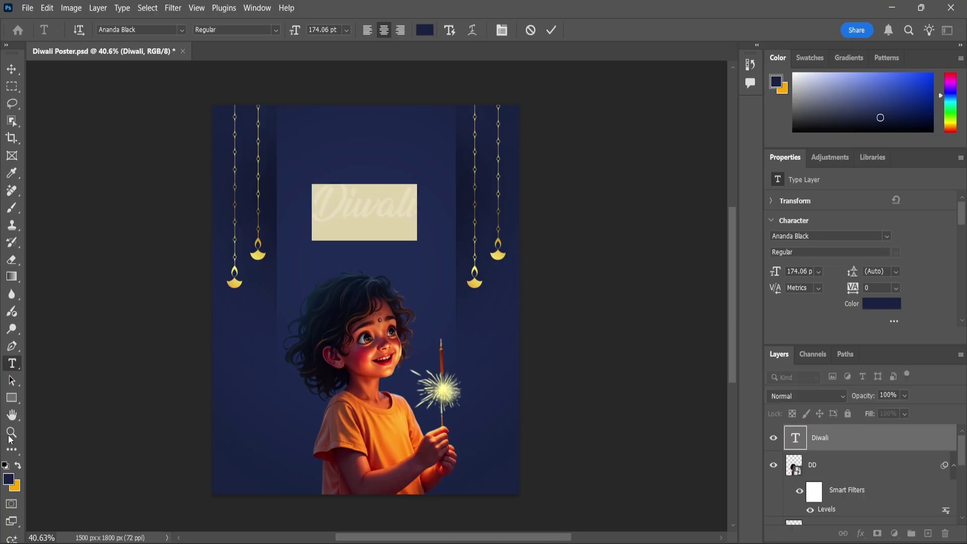
Scale the orange Diwali title up further
key(z)
scroll(395, 198, up, 2)
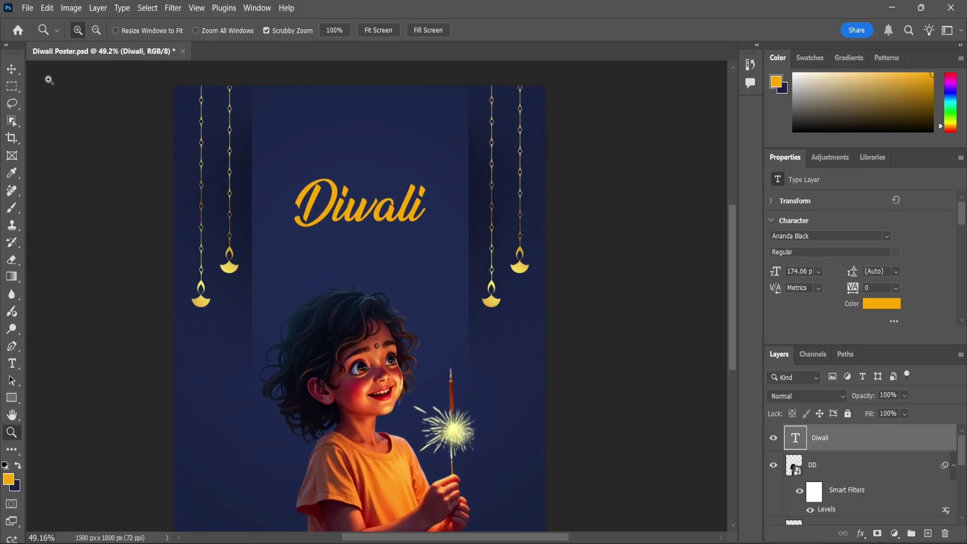
click(11, 70)
drag(426, 174, 435, 173)
key(Return)
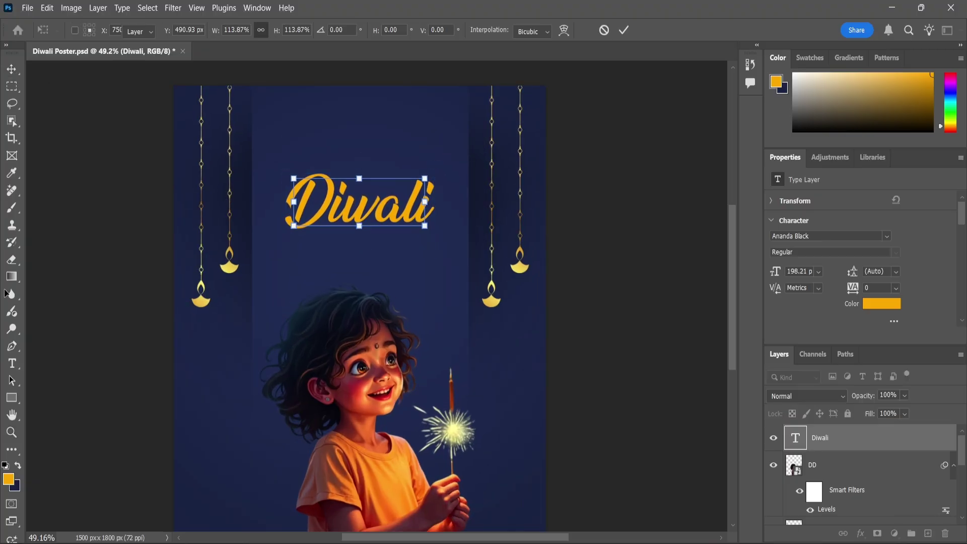
click(12, 364)
Type 'HAPPY' above the Diwali title in Poppins Regular
click(364, 162)
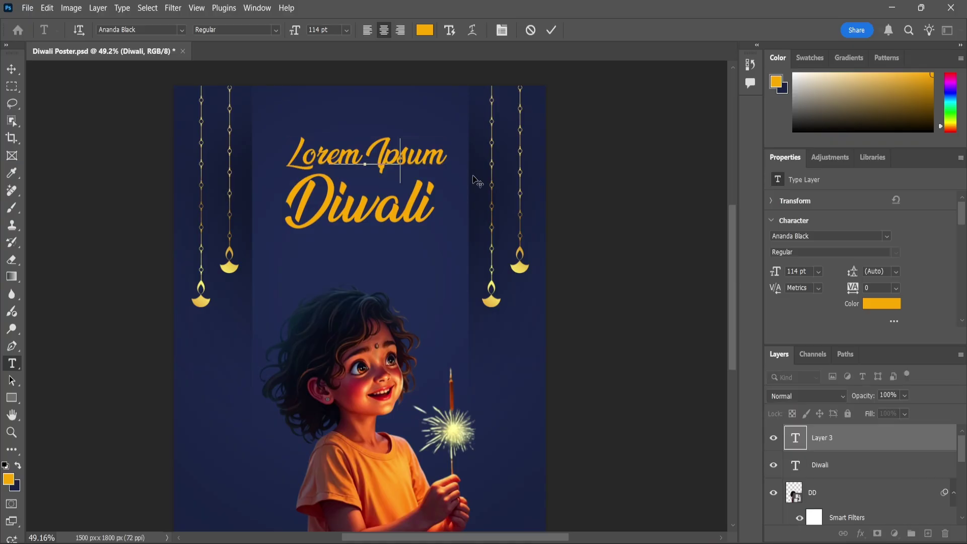
text(HAPPY)
key(ctrl+a)
click(152, 30)
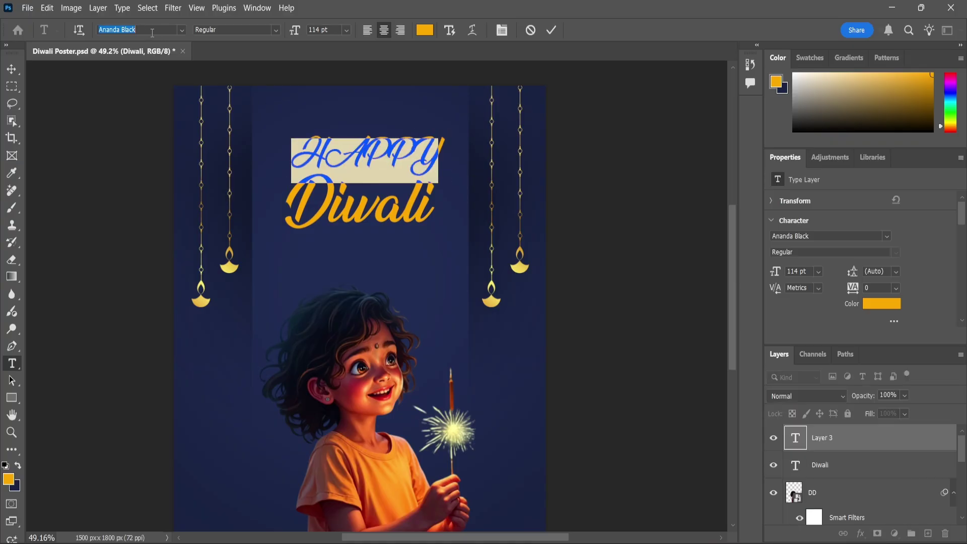
click(181, 31)
click(293, 122)
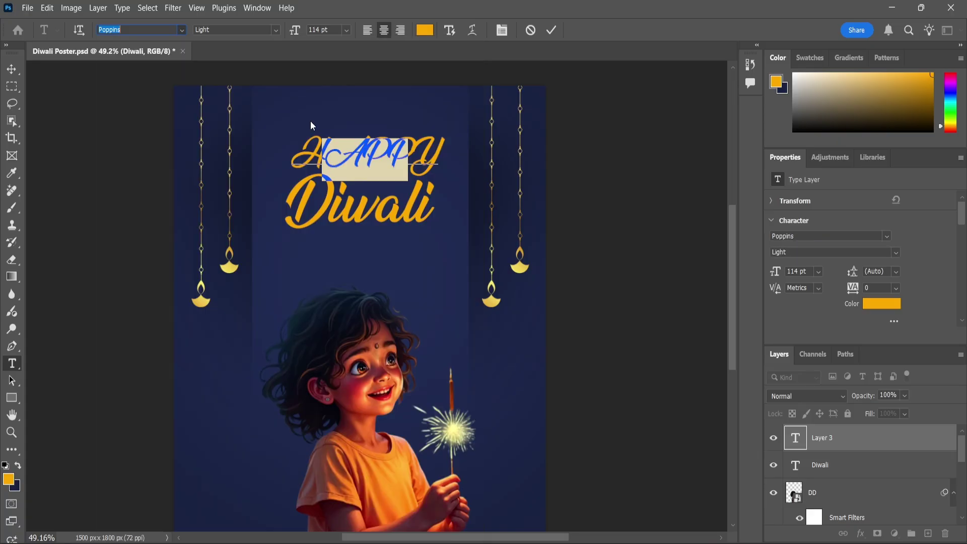
click(277, 28)
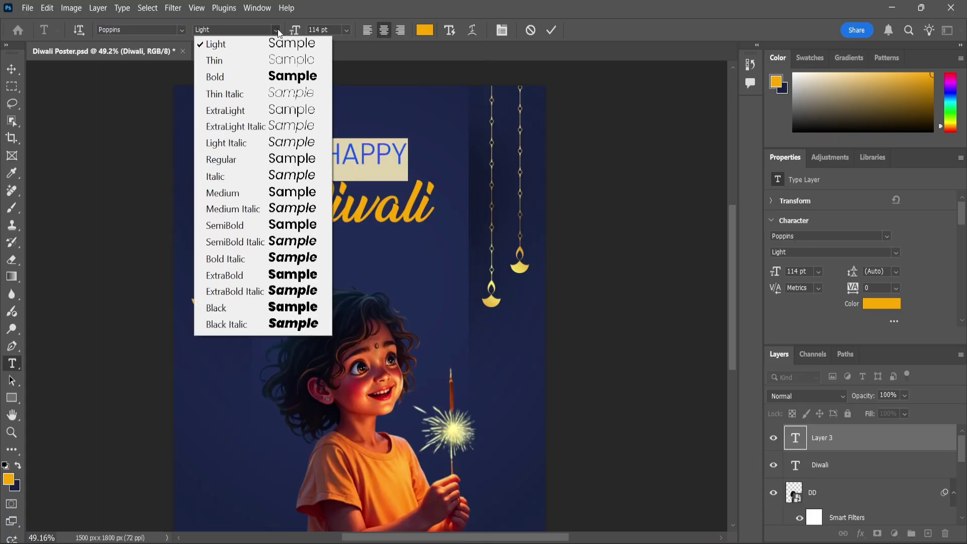
click(234, 158)
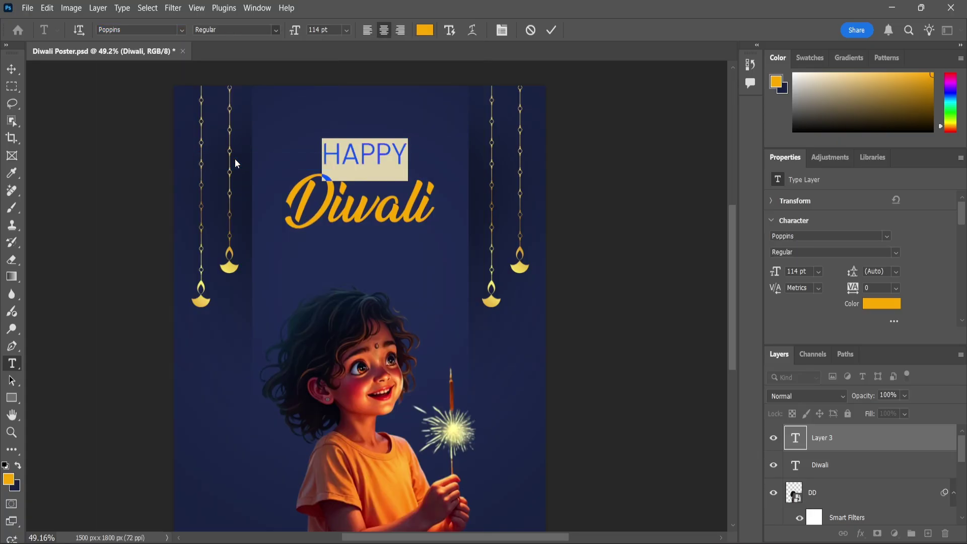
click(11, 68)
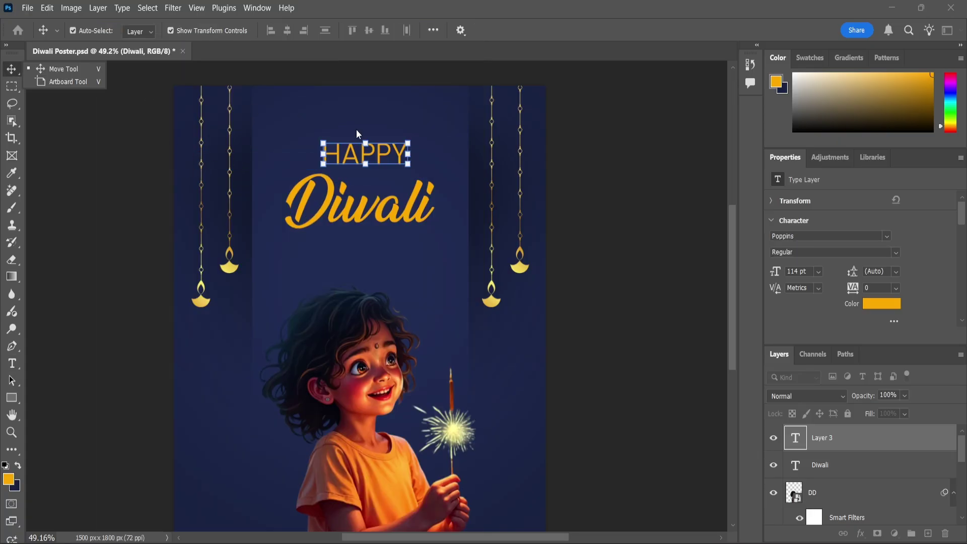
Recolour the HAPPY text white
click(388, 160)
double_click(388, 159)
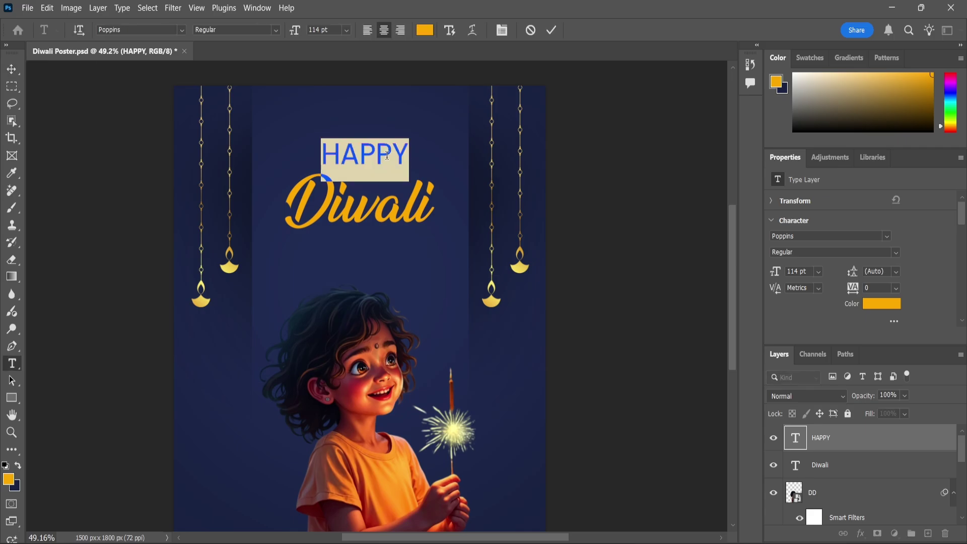
click(9, 481)
key(ctrl+v)
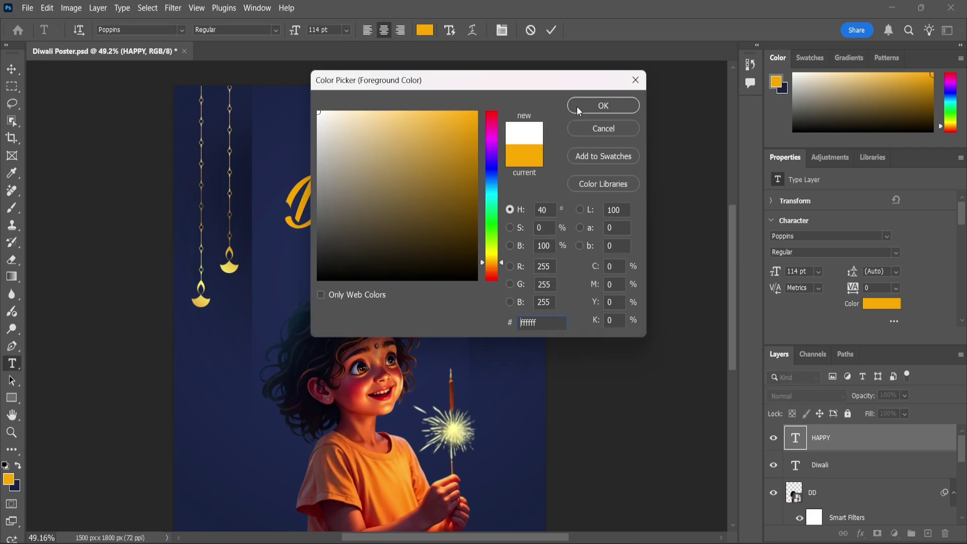
click(602, 105)
click(11, 69)
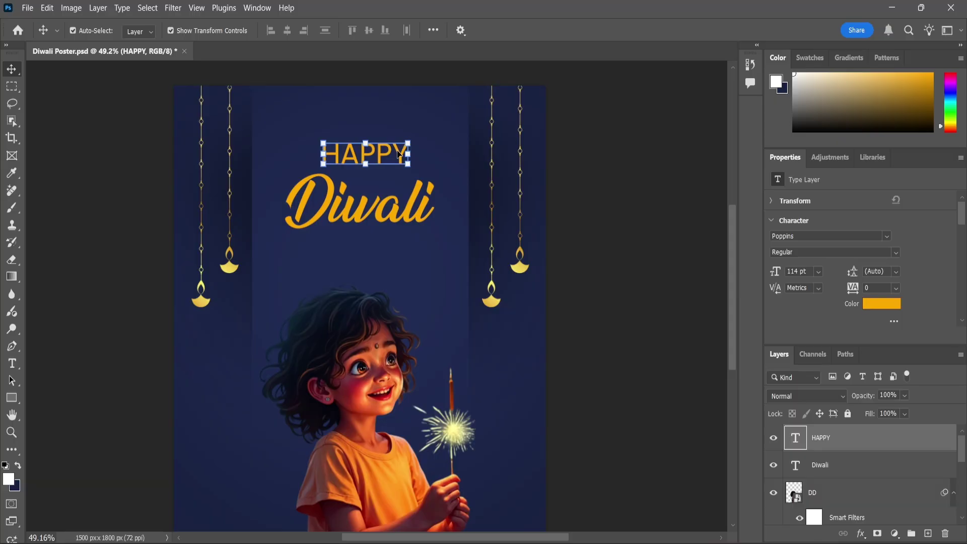
double_click(397, 150)
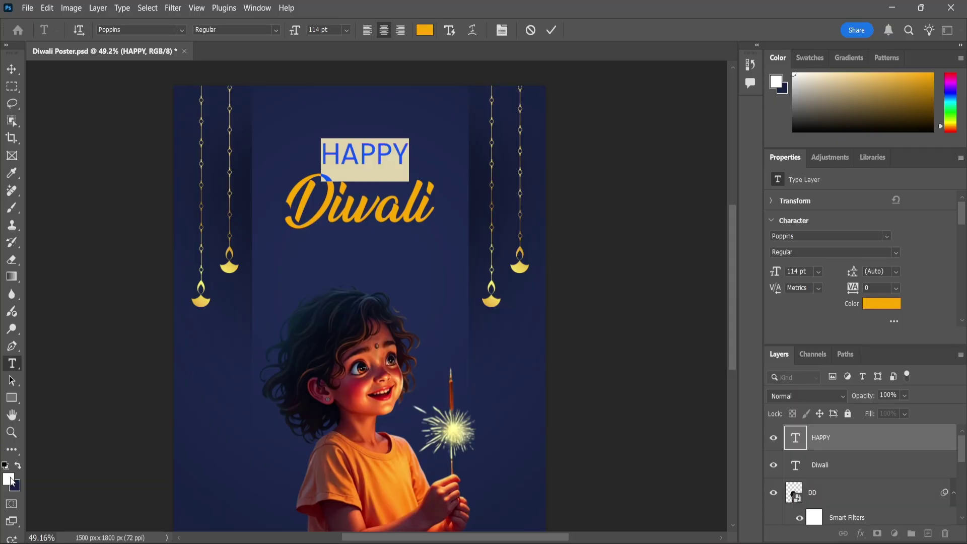
click(9, 479)
click(579, 107)
click(17, 467)
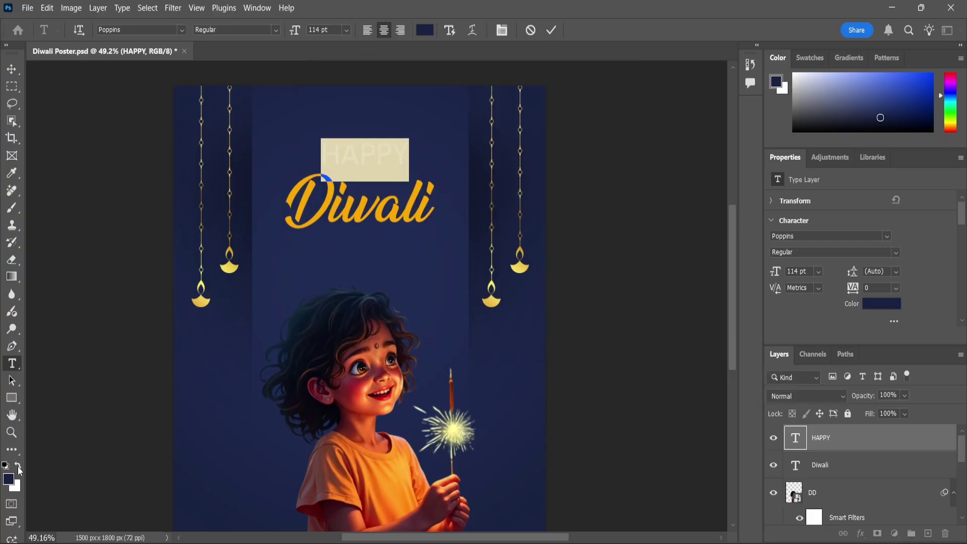
click(17, 467)
click(11, 69)
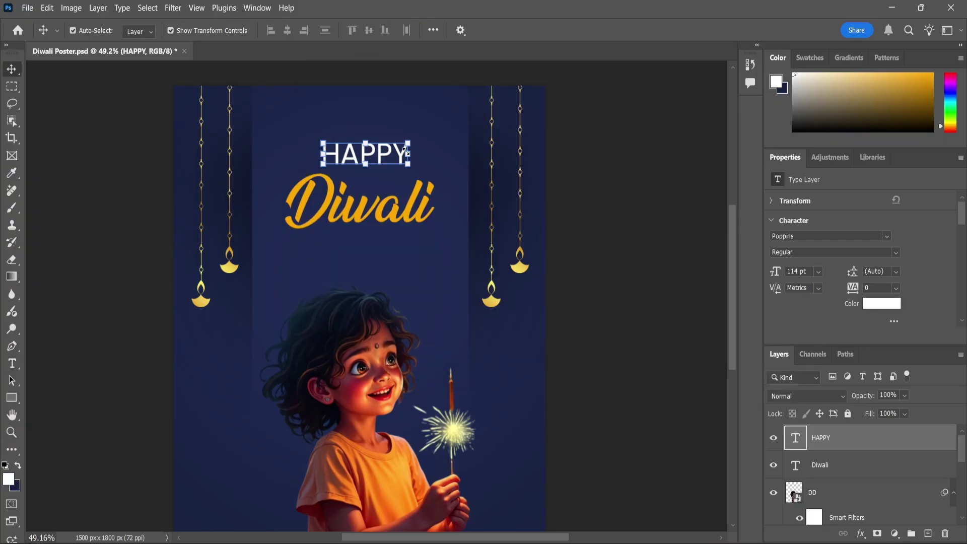
Shrink HAPPY to about three-quarters size and move it down just above Diwali
drag(409, 143, 403, 147)
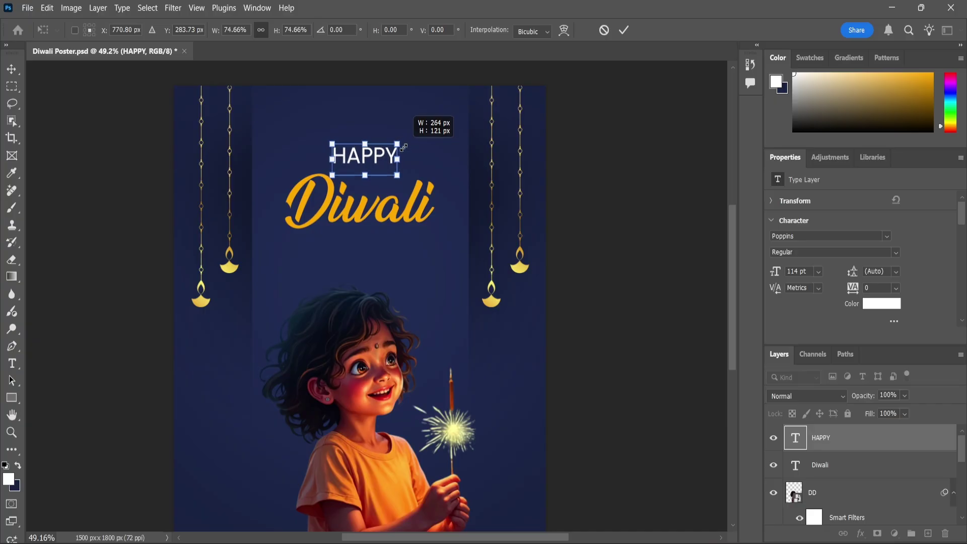
key(Return)
scroll(386, 162, up, 4)
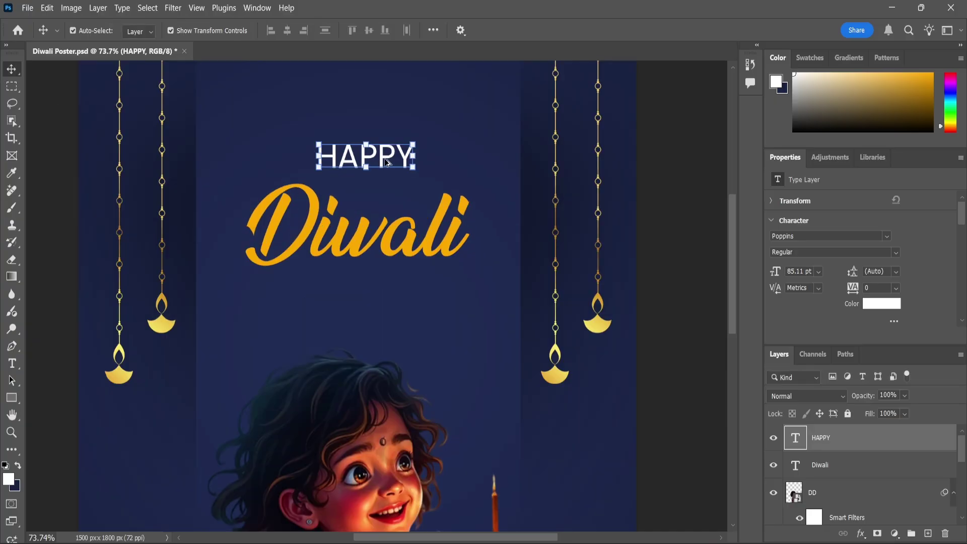
scroll(386, 162, up, 5)
drag(395, 163, 431, 225)
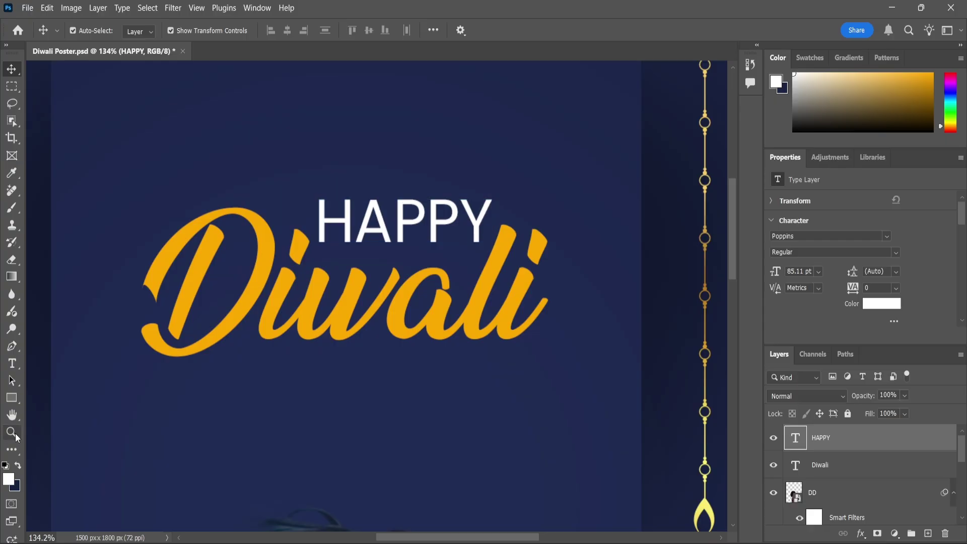
Zoom out and copy the greeting sentence from the notes
key(z)
scroll(402, 103, down, 10)
scroll(402, 103, down, 1)
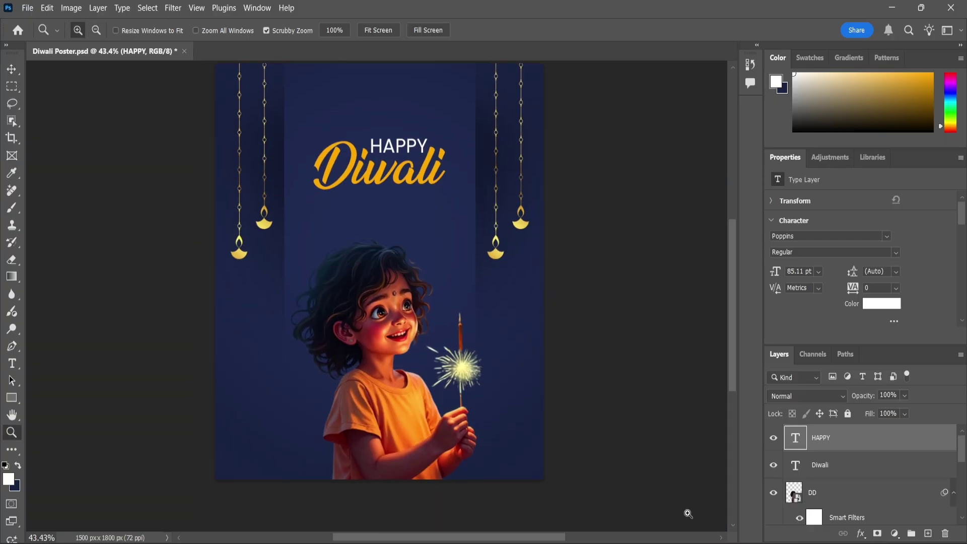
key(alt+Tab)
drag(820, 199, 375, 207)
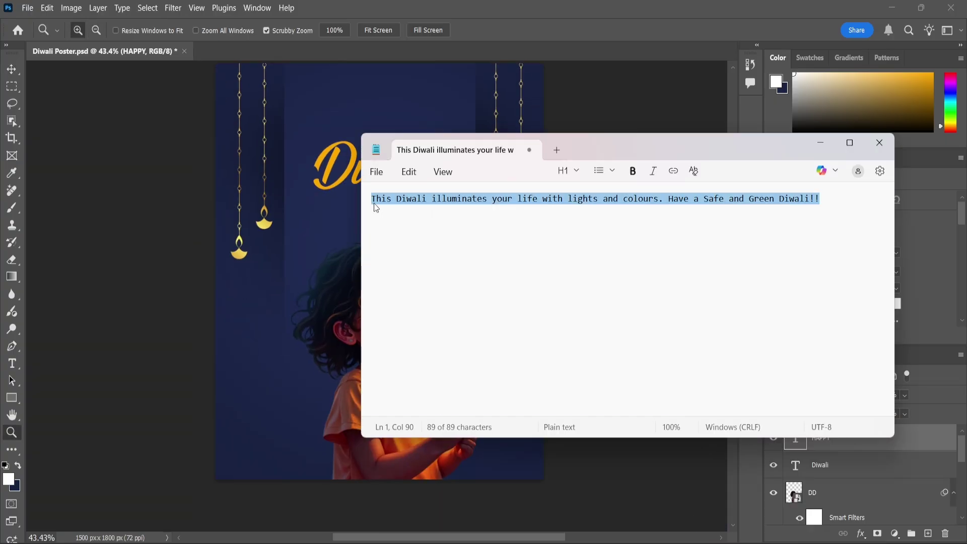
click(822, 145)
scroll(391, 215, up, 5)
Paste the greeting 'This Diwali illuminates your life…' into a text box under the title at 30 pt
key(t)
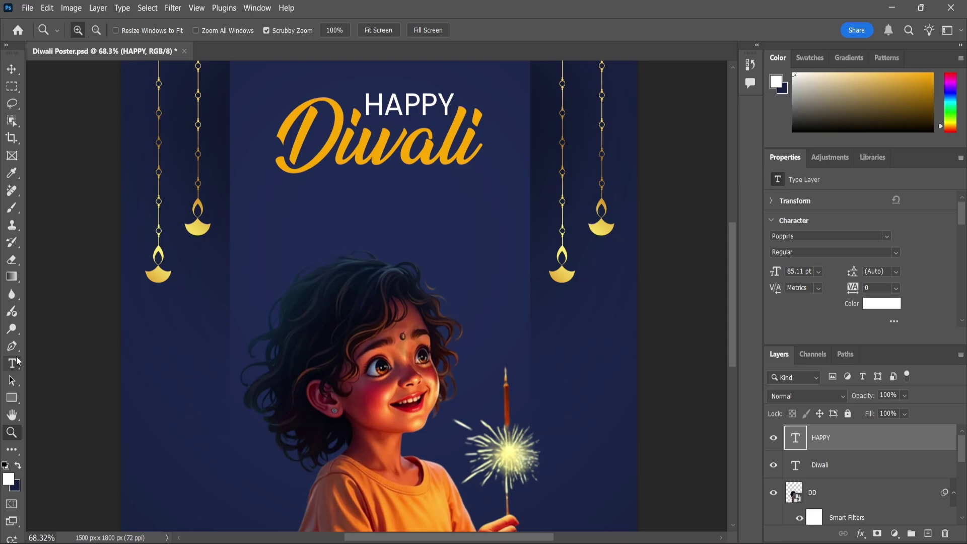
drag(270, 199, 503, 242)
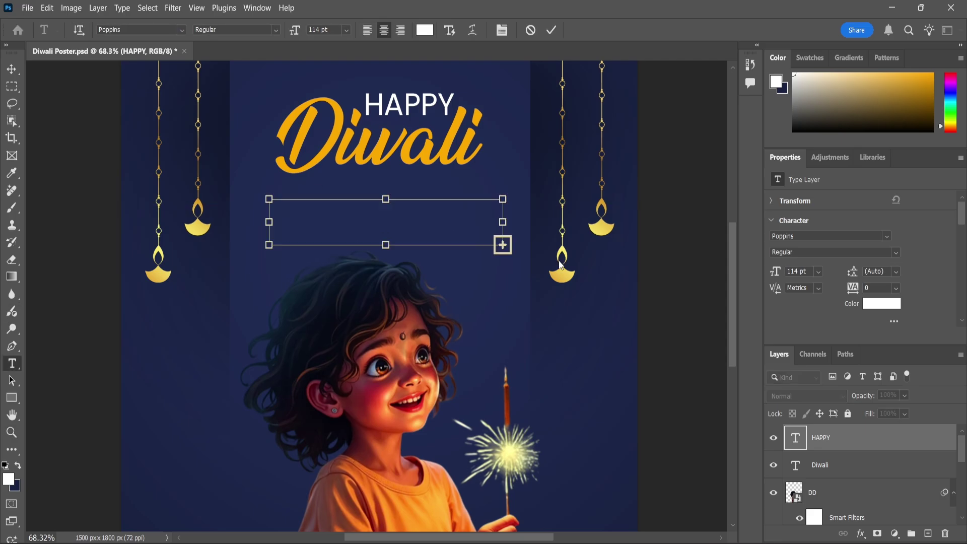
text(This Diwali)
key(ctrl+a)
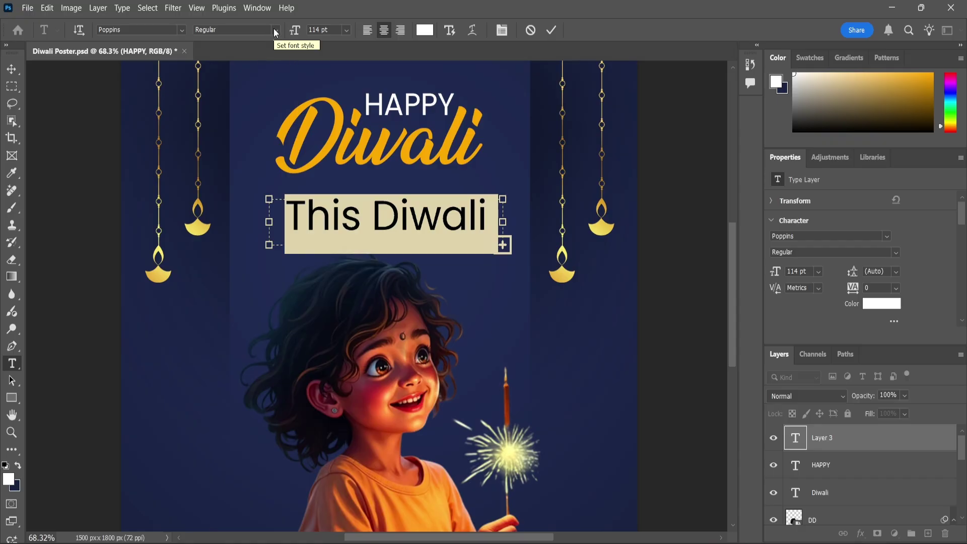
click(319, 30)
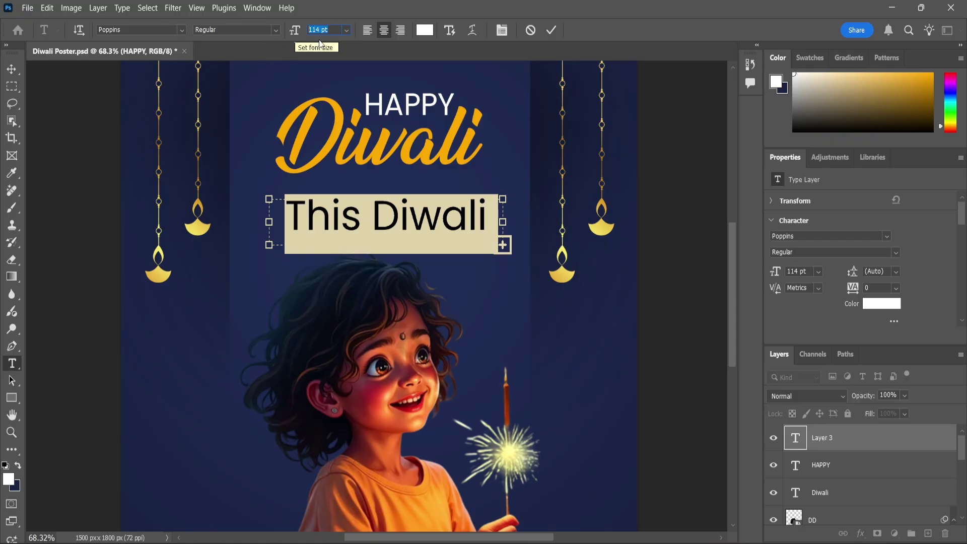
text(15)
key(Return)
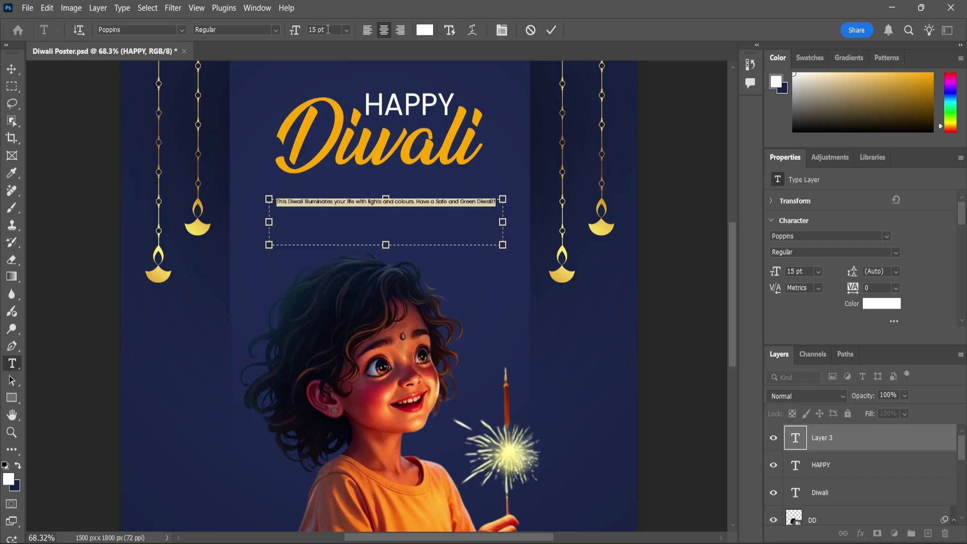
text(25)
key(Return)
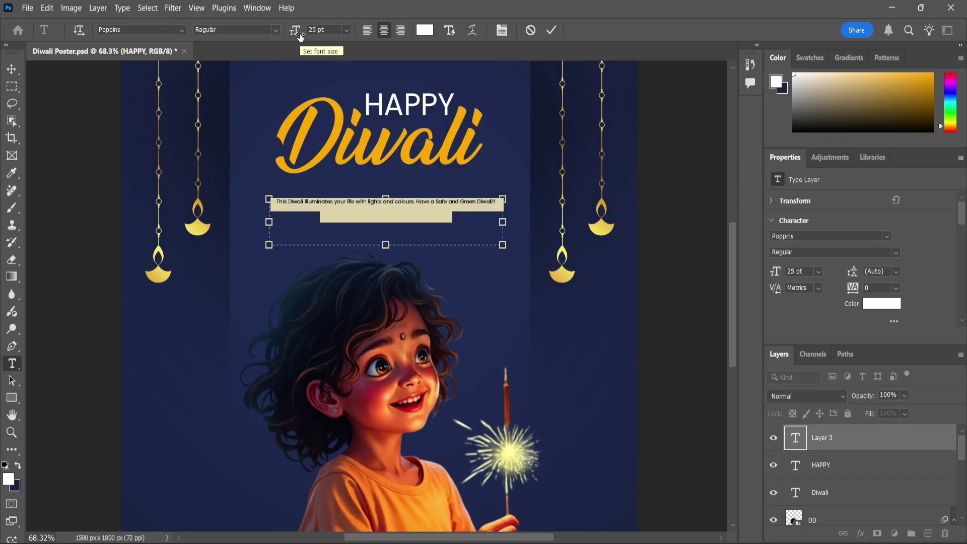
click(311, 30)
text(10)
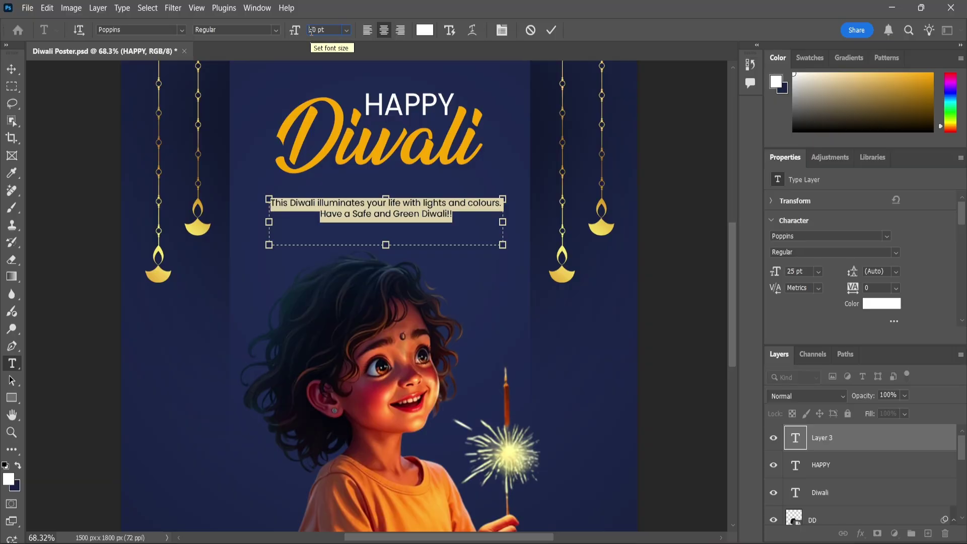
text(30)
key(Return)
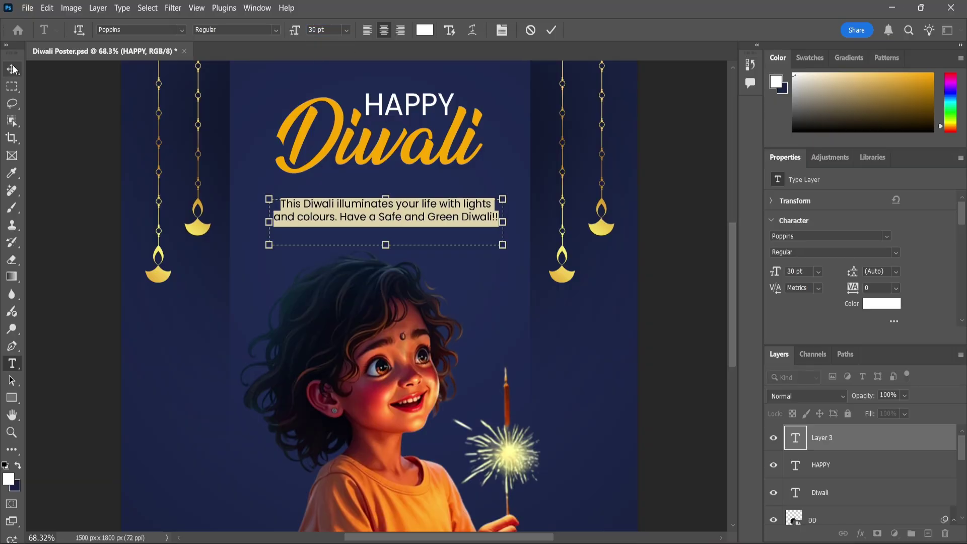
click(13, 69)
Nudge the greeting up under the title and scale it with HAPPY and Diwali to about 110%
drag(471, 220, 467, 205)
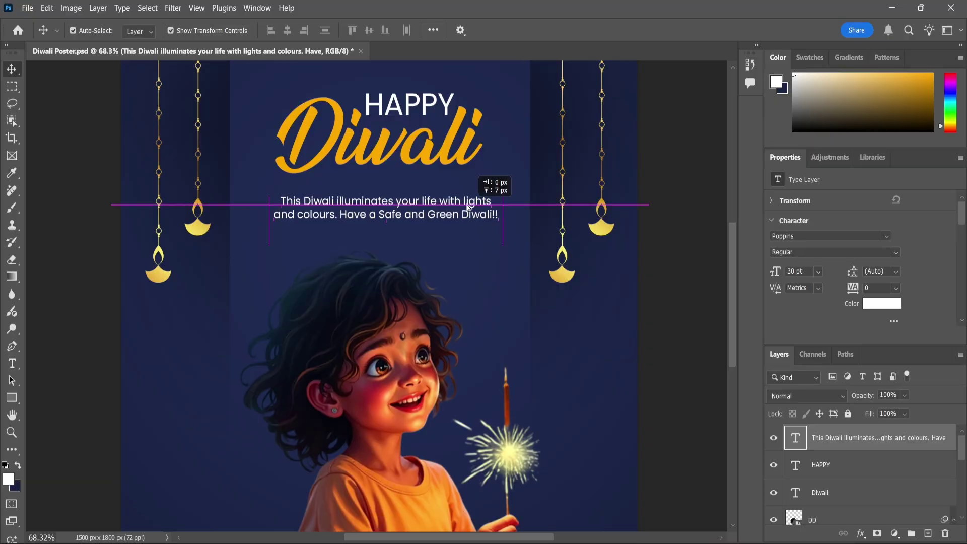
ctrl+click(826, 492)
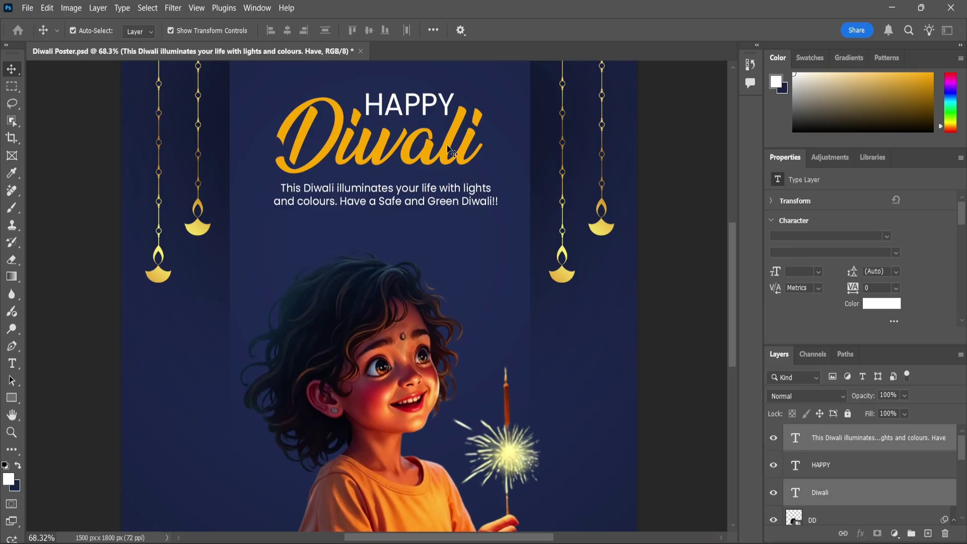
ctrl+click(826, 464)
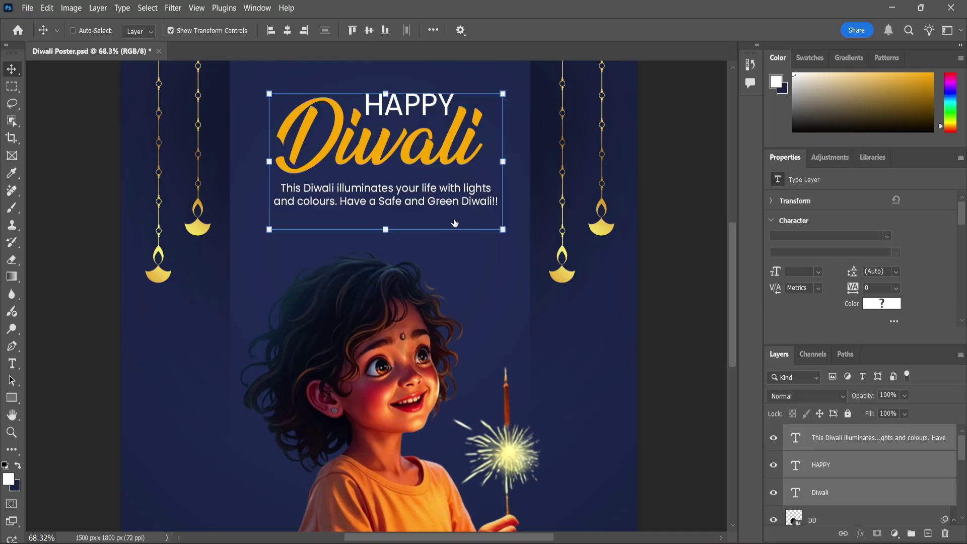
scroll(486, 249, down, 2)
drag(492, 227, 505, 234)
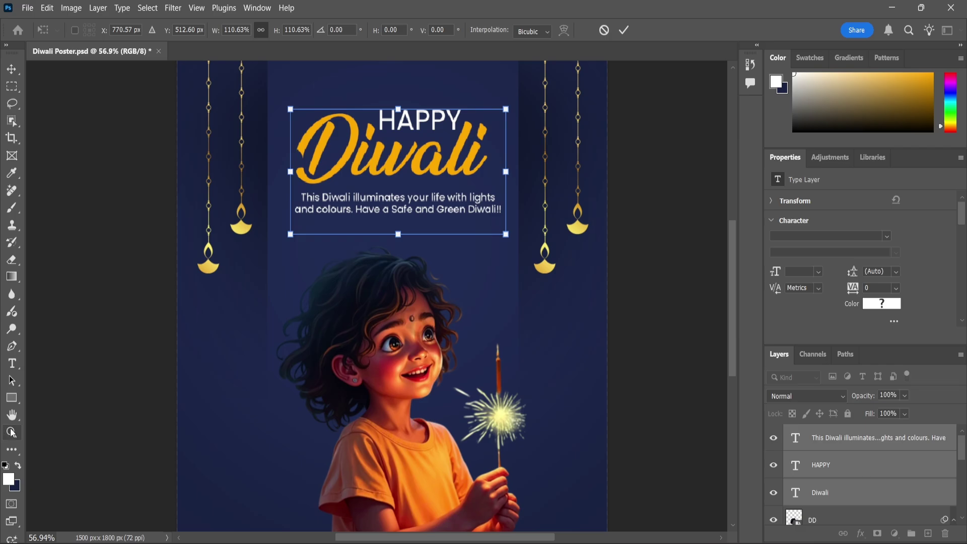
click(12, 432)
scroll(383, 209, down, 2)
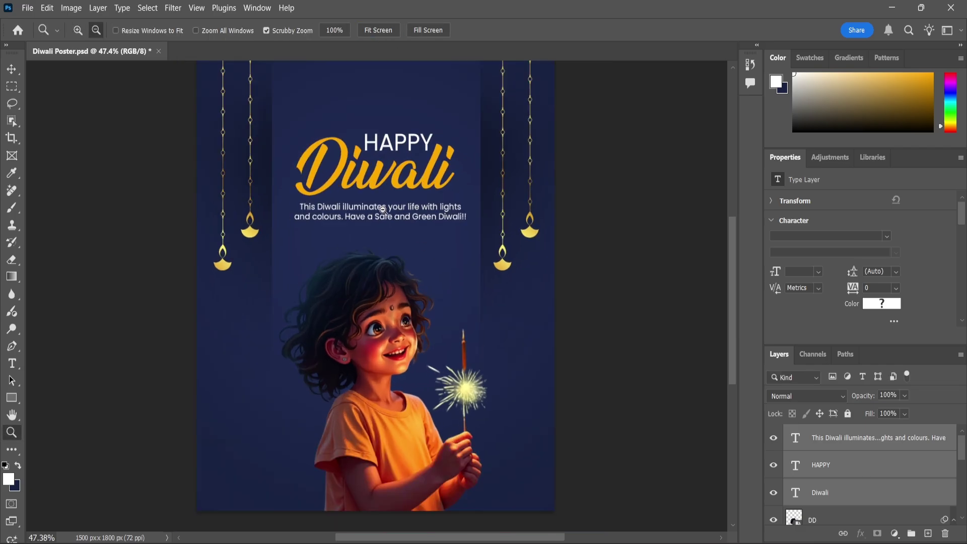
scroll(872, 446, down, 2)
Drag night-city-wallpaper-background from the Diwali 2025 folder into the poster and lower it to the bottom
click(873, 446)
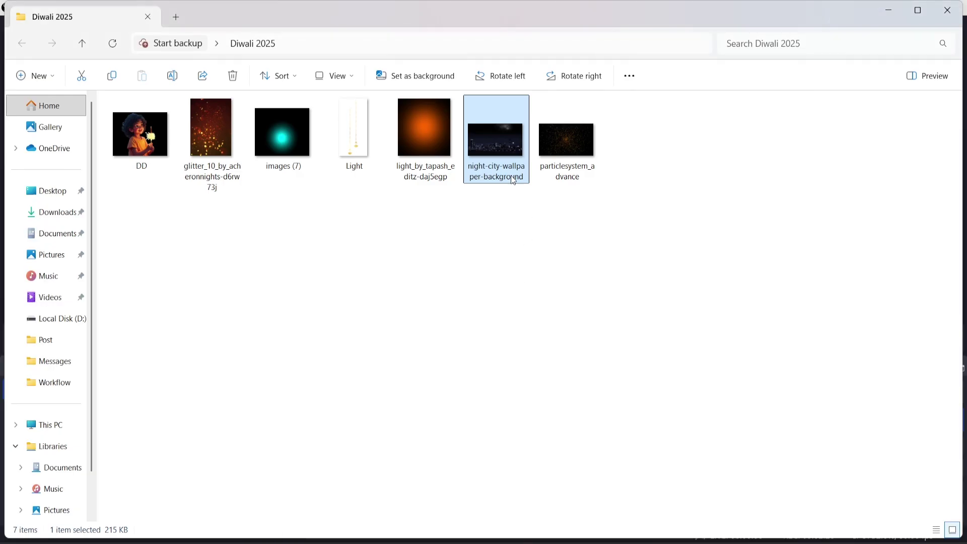
drag(513, 180, 394, 446)
drag(515, 289, 515, 437)
key(Return)
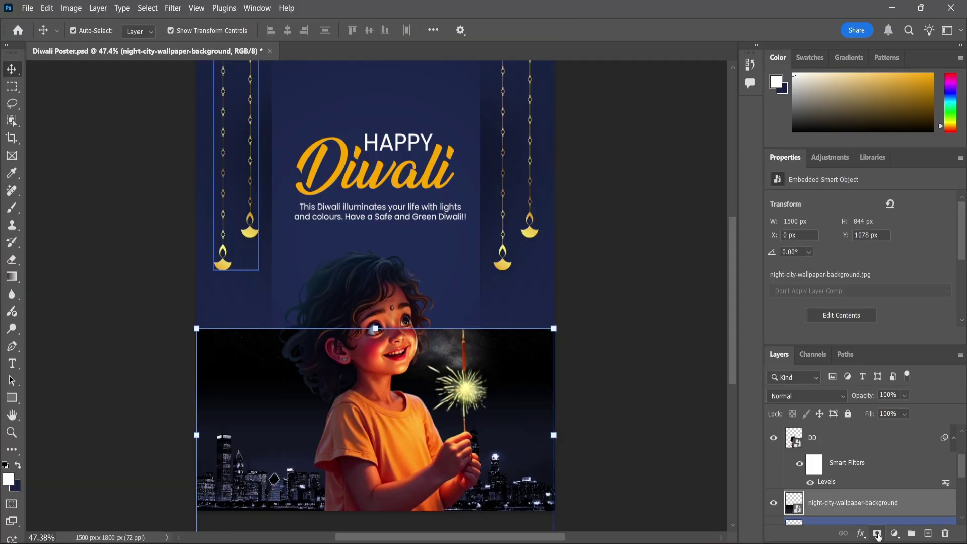
Mask the city layer with a gradient so it fades up into the blue background
click(877, 533)
click(11, 277)
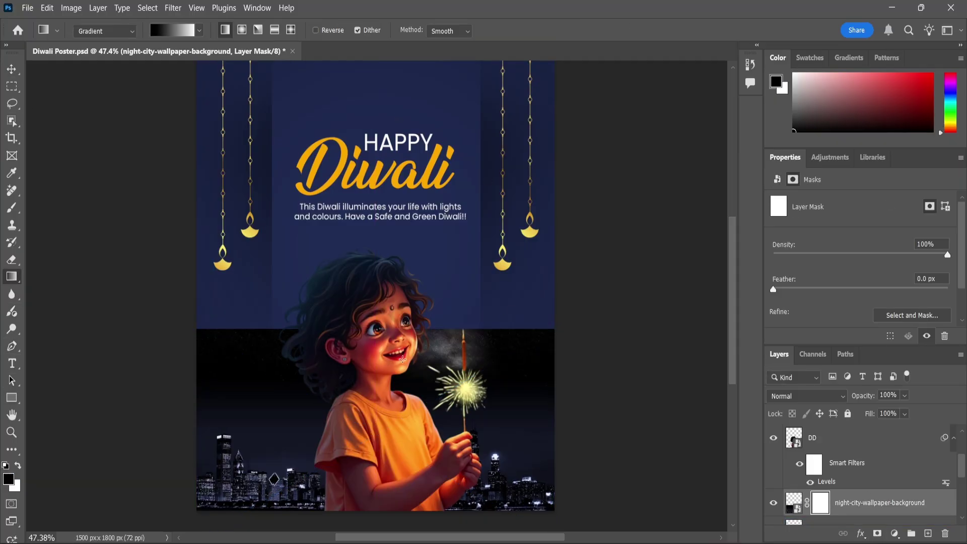
drag(386, 332, 386, 485)
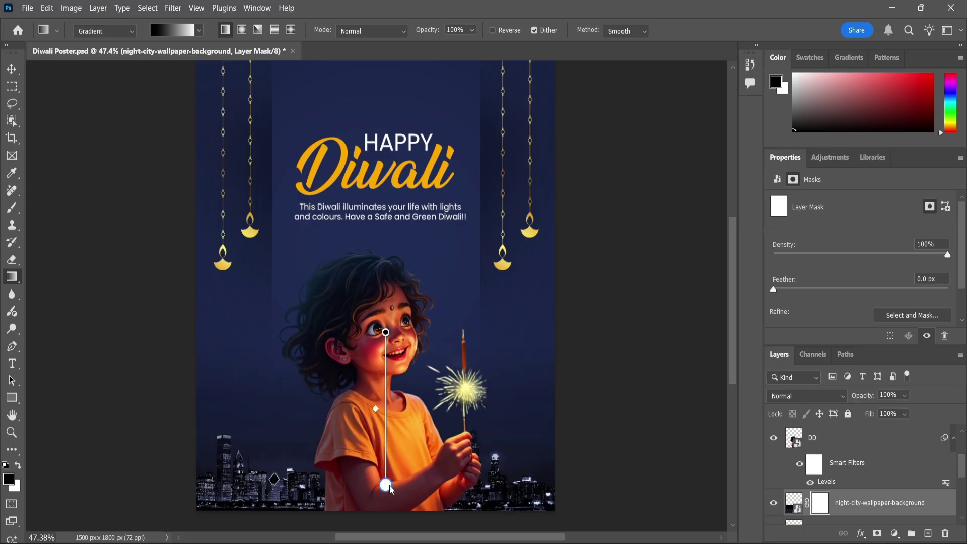
key(v)
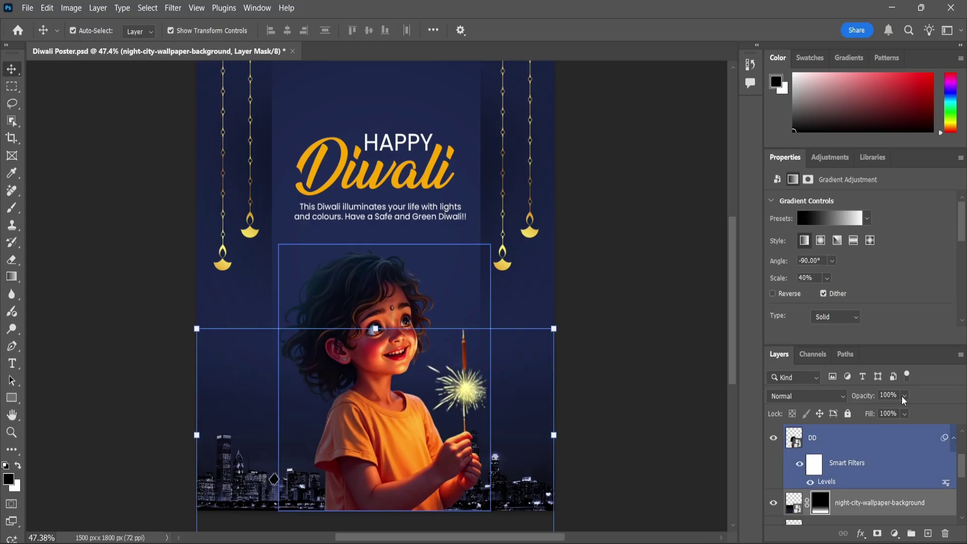
Set the night-city layer's opacity to 75%
click(877, 396)
text(75)
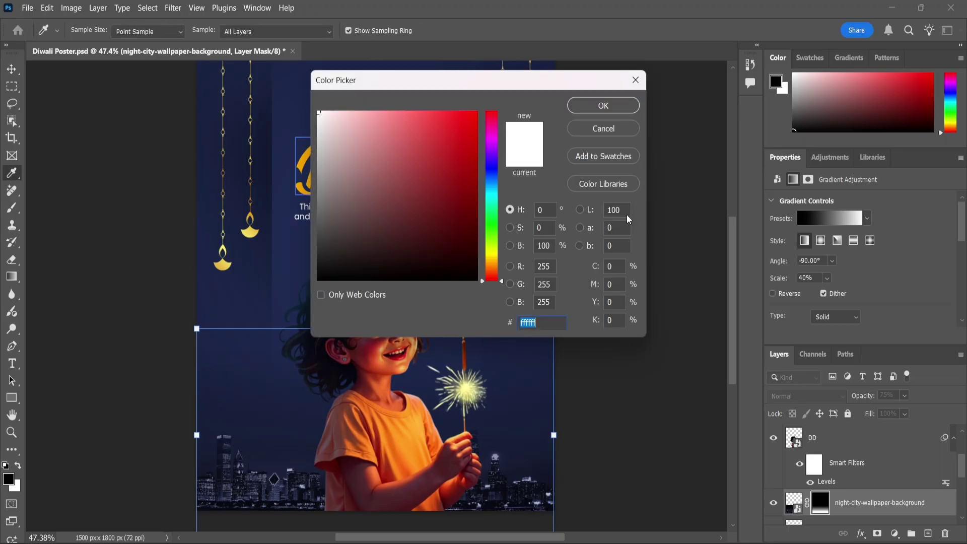
click(632, 82)
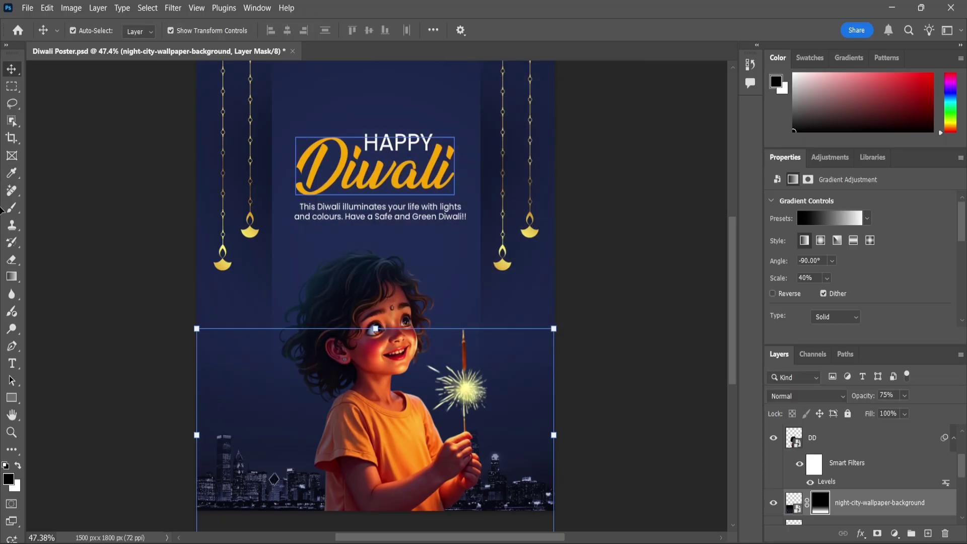
click(162, 145)
scroll(327, 248, down, 2)
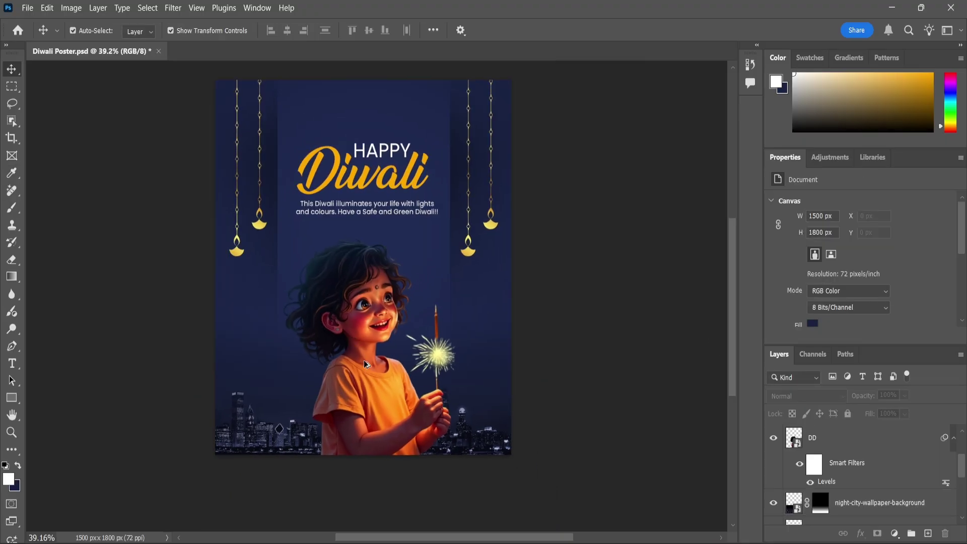
scroll(351, 341, up, 2)
click(848, 479)
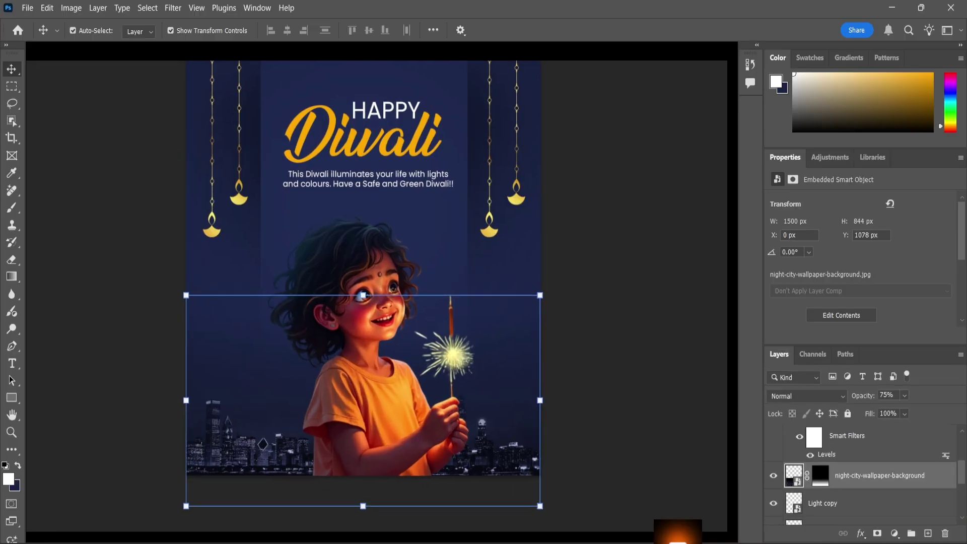
Place the orange light image, stretch it over the poster, and blend it in Screen mode
drag(602, 404, 409, 409)
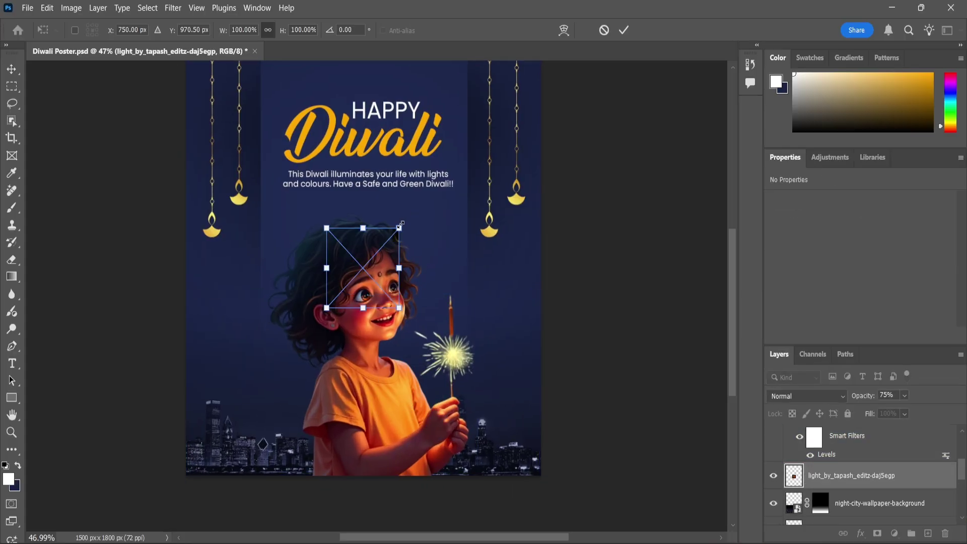
drag(426, 225, 506, 121)
drag(439, 261, 438, 321)
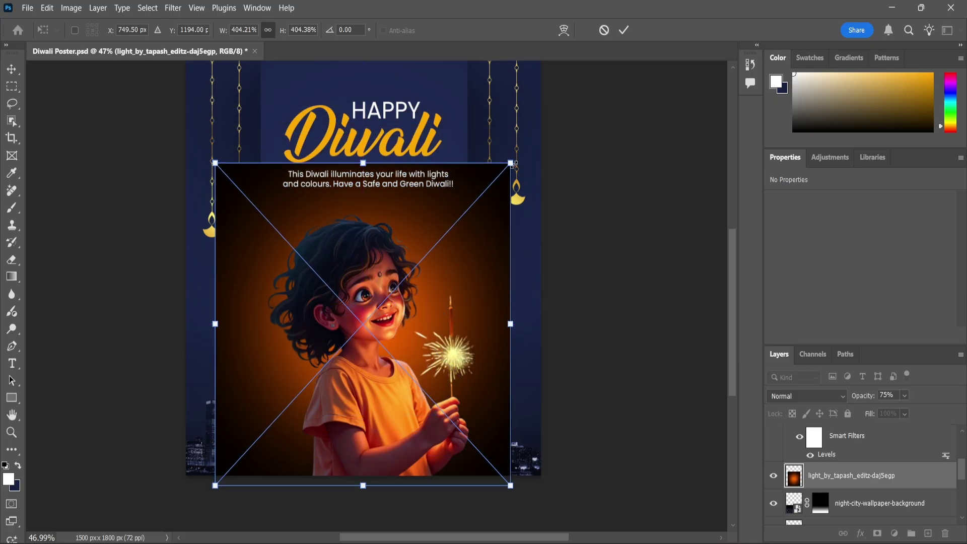
drag(513, 165, 547, 123)
key(Return)
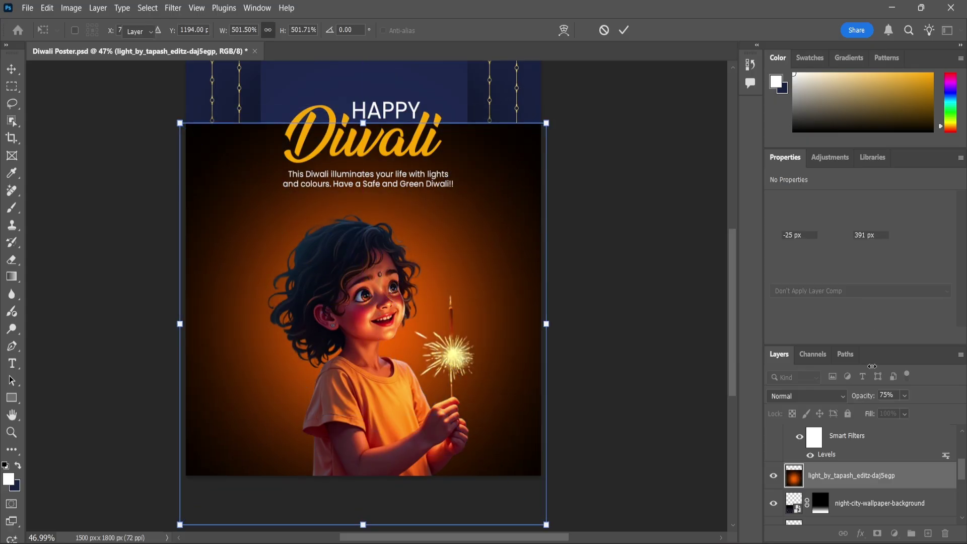
click(841, 395)
click(788, 285)
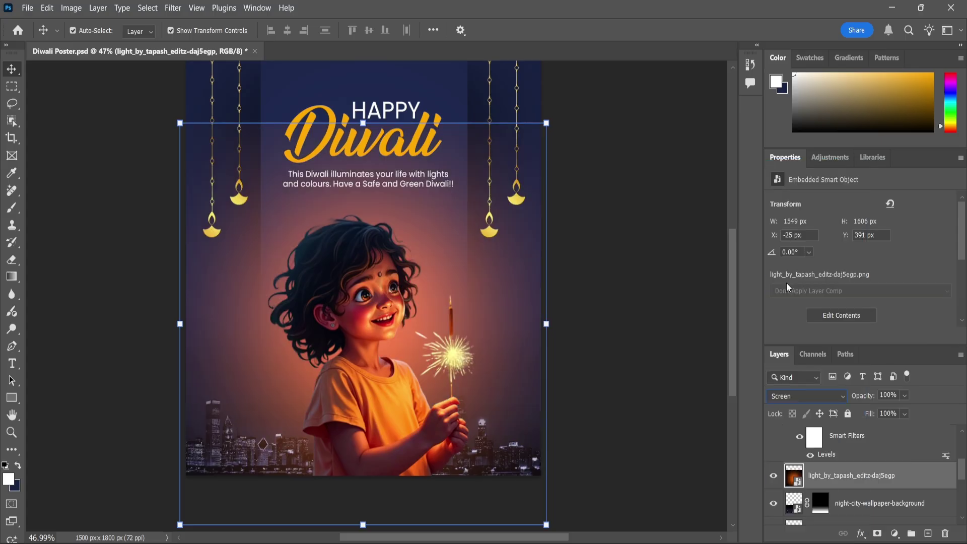
Mask the light_by_tapash layer with a gradient fading from the title down to her head
click(877, 534)
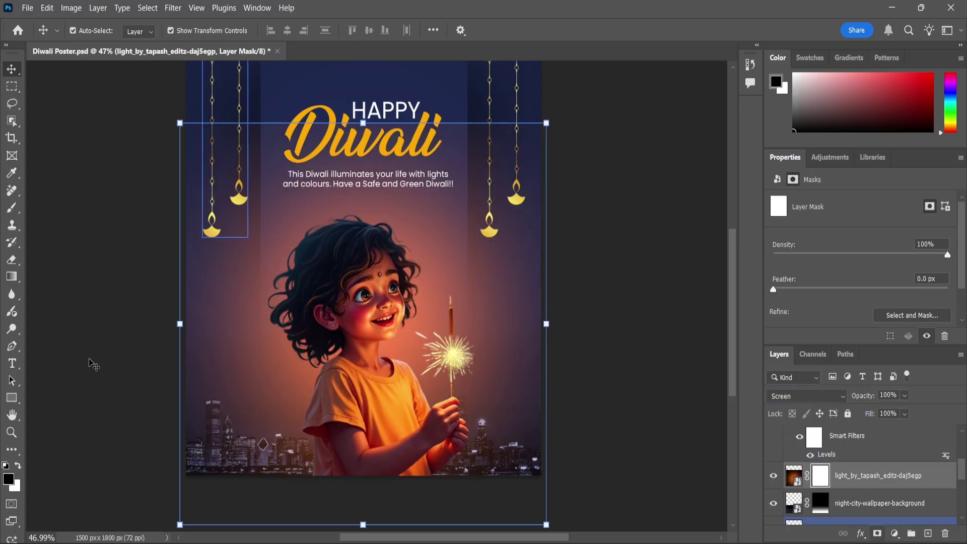
right_click(12, 277)
click(126, 277)
drag(371, 125, 373, 189)
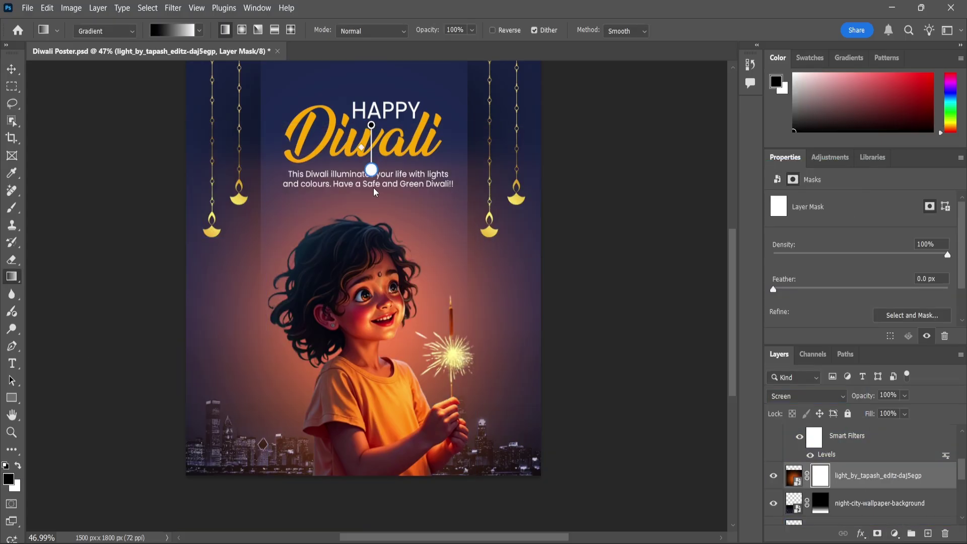
key(Return)
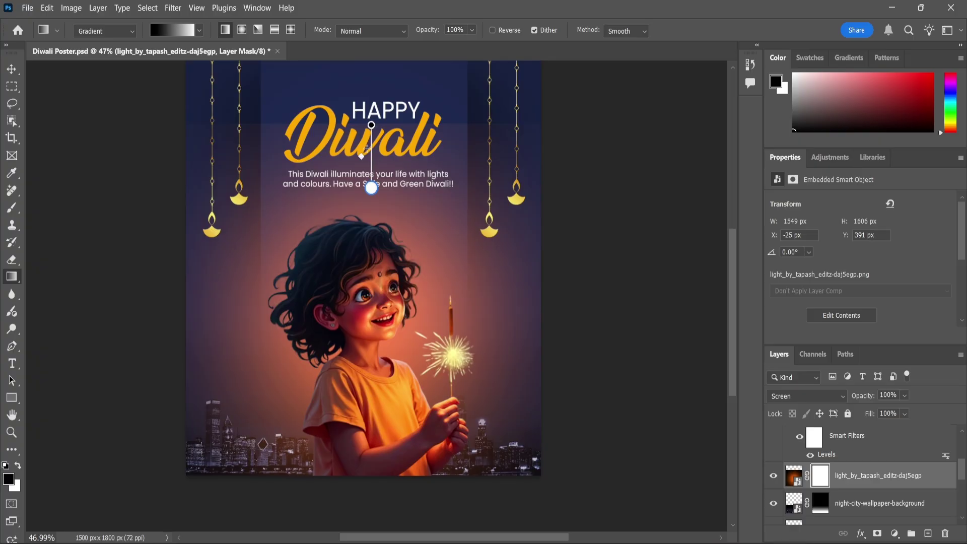
drag(368, 91, 367, 231)
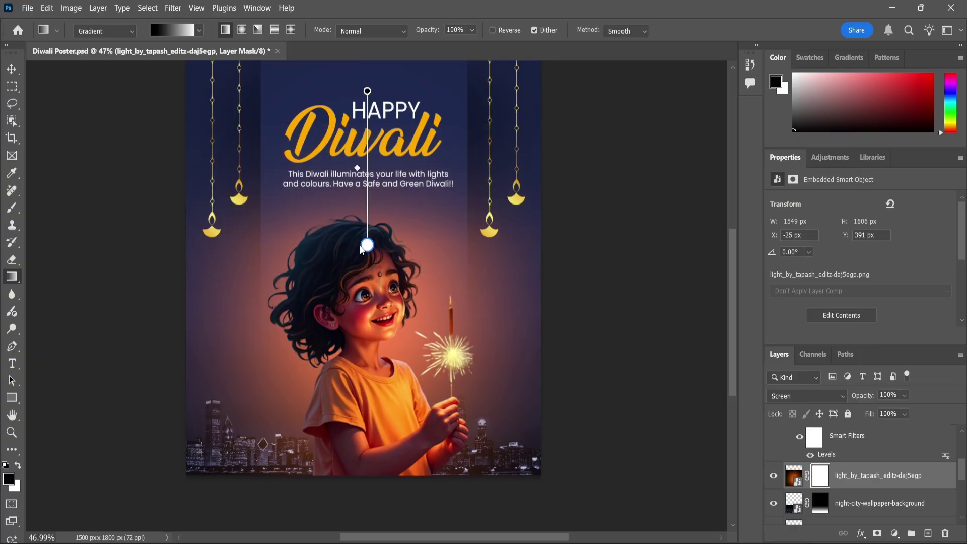
key(v)
click(454, 317)
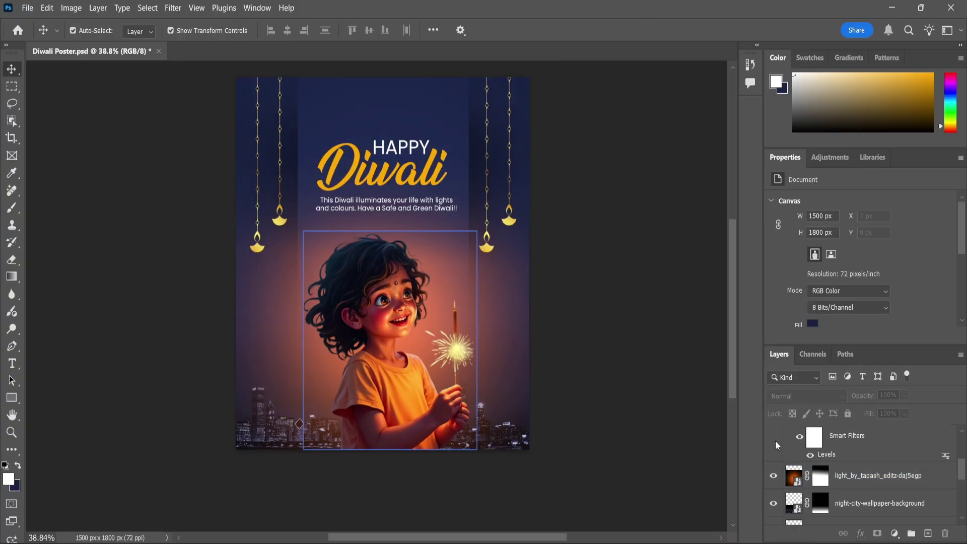
Place the glitter image, keep the Diwali title above it, and enlarge it over the poster
key(alt+Tab)
mouse_move(244, 211)
mouse_down()
mouse_move(445, 320)
mouse_move(476, 301)
mouse_up()
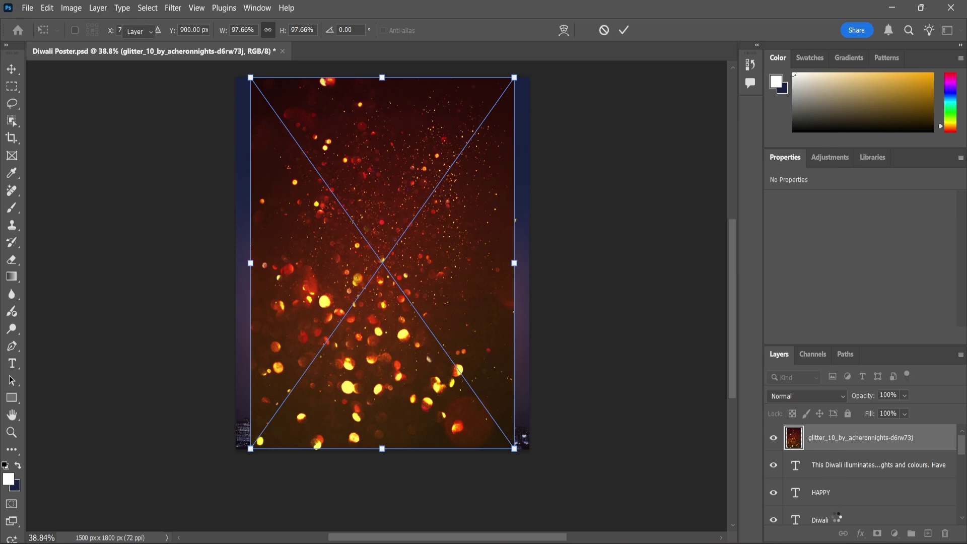
key(Return)
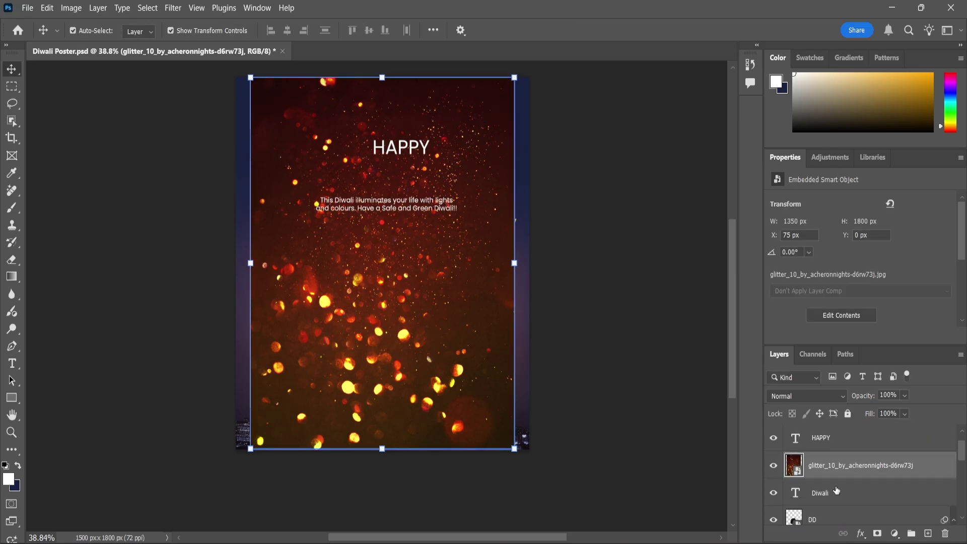
drag(836, 490, 836, 453)
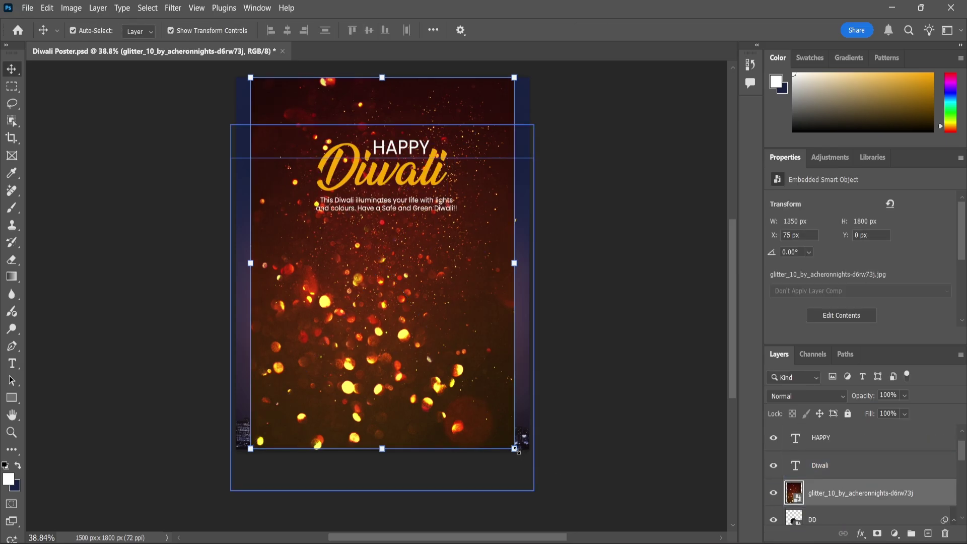
drag(516, 450, 529, 470)
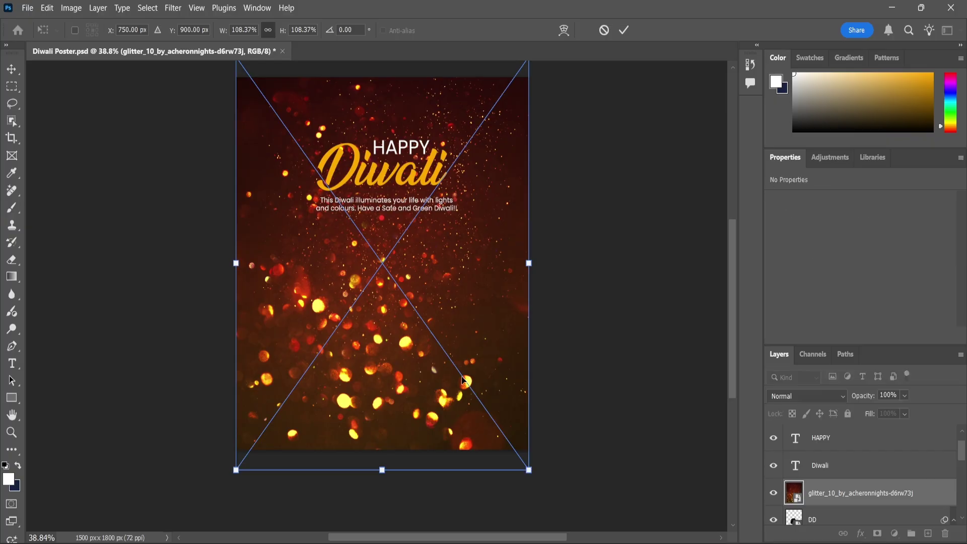
key(Return)
Set the glitter to Screen mode and shrink it toward the lower right
click(806, 396)
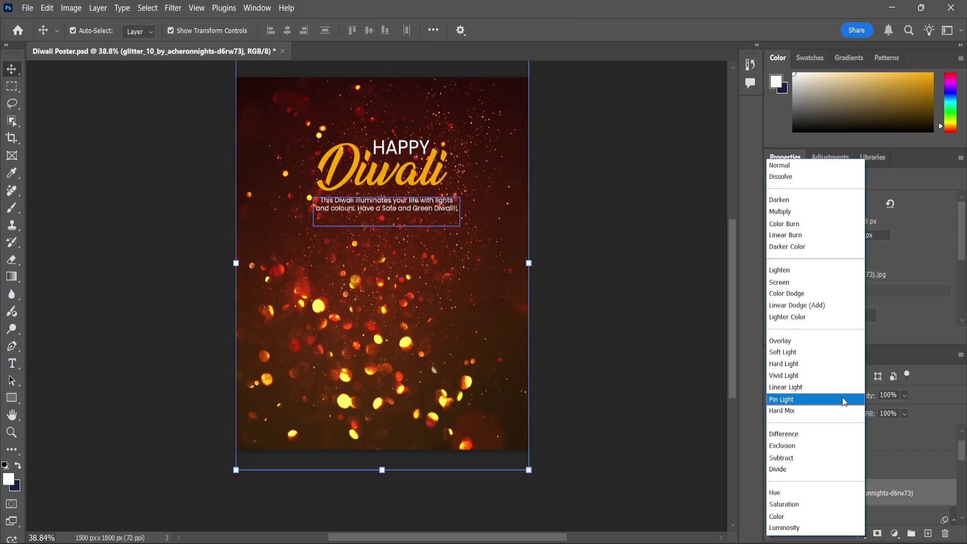
click(806, 282)
drag(542, 277, 485, 298)
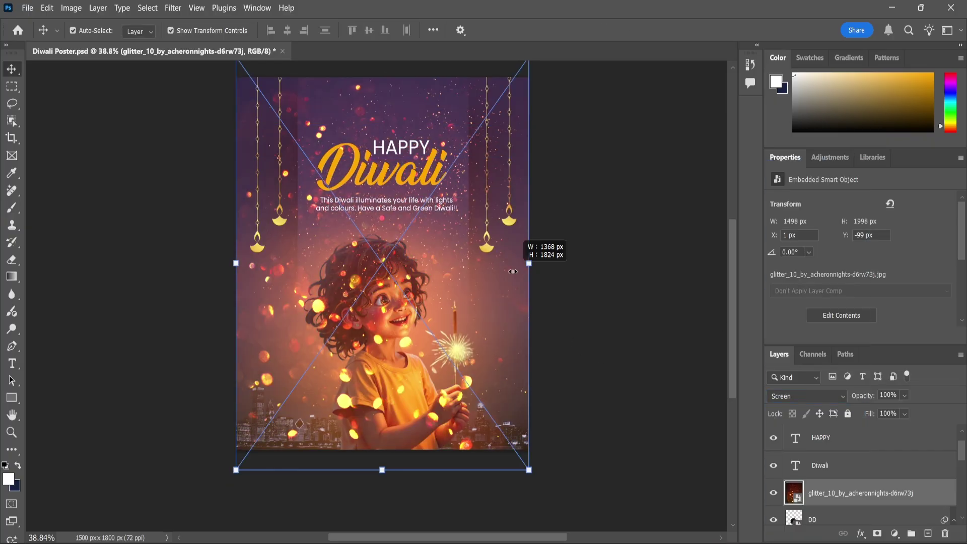
drag(413, 313, 492, 361)
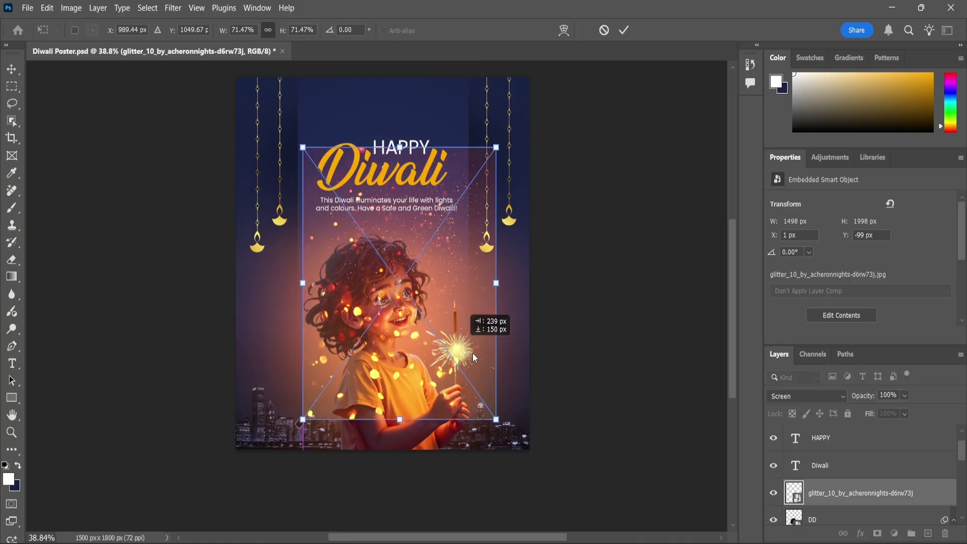
key(Return)
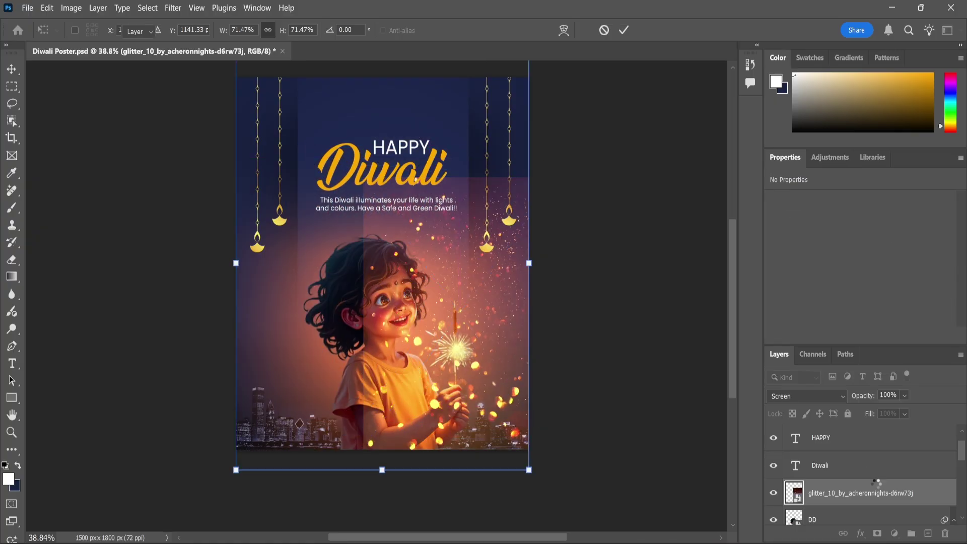
Soften the glitter's left and top edges with a gradient and brush mask, then enlarge it slightly
click(876, 533)
click(12, 278)
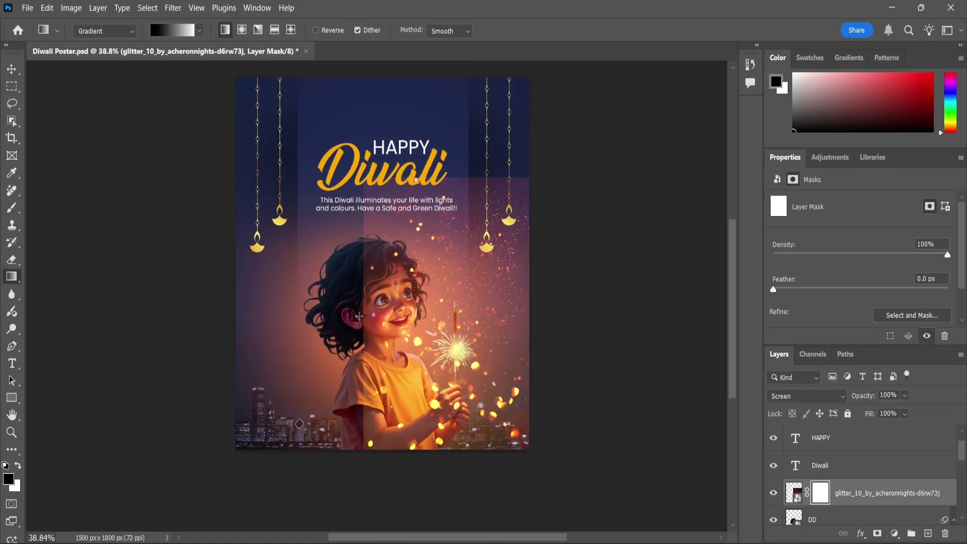
drag(355, 320, 432, 320)
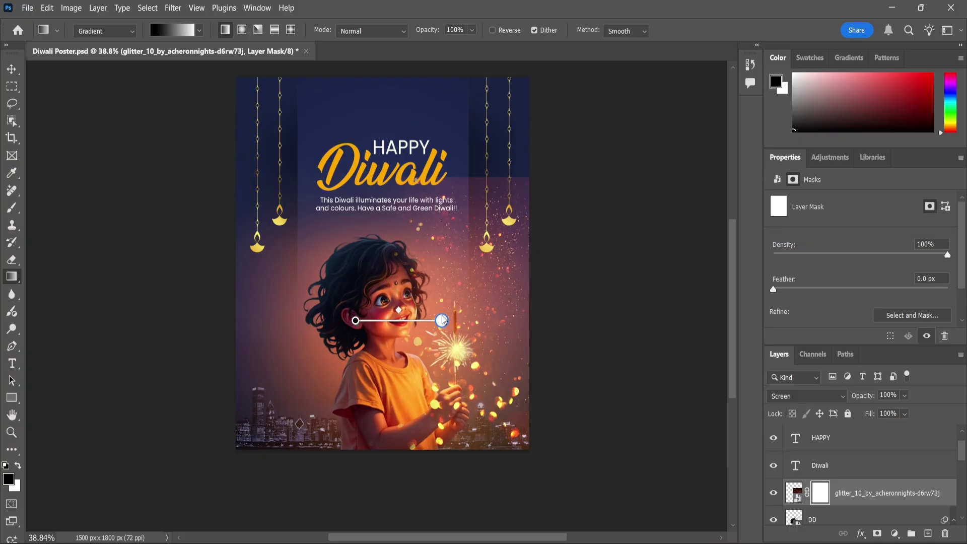
key(b)
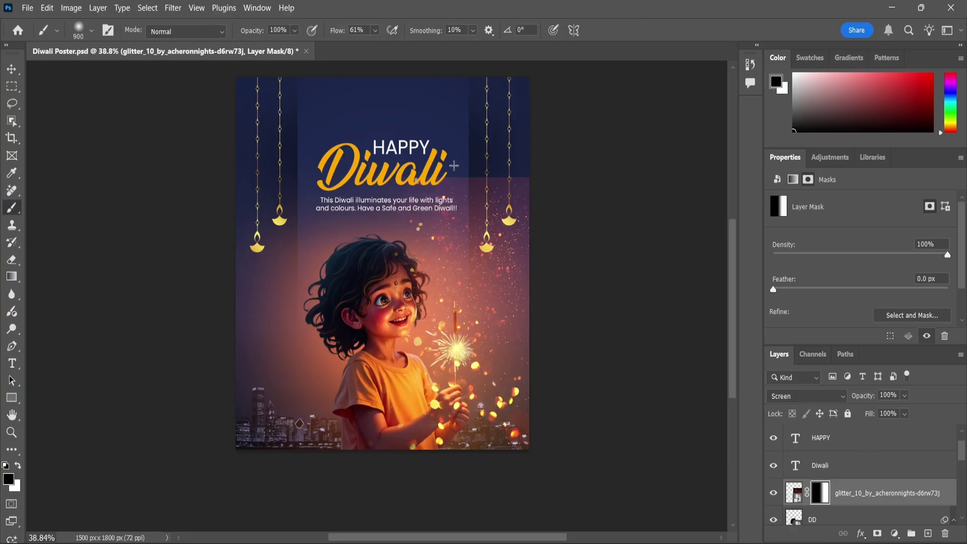
drag(452, 168, 539, 135)
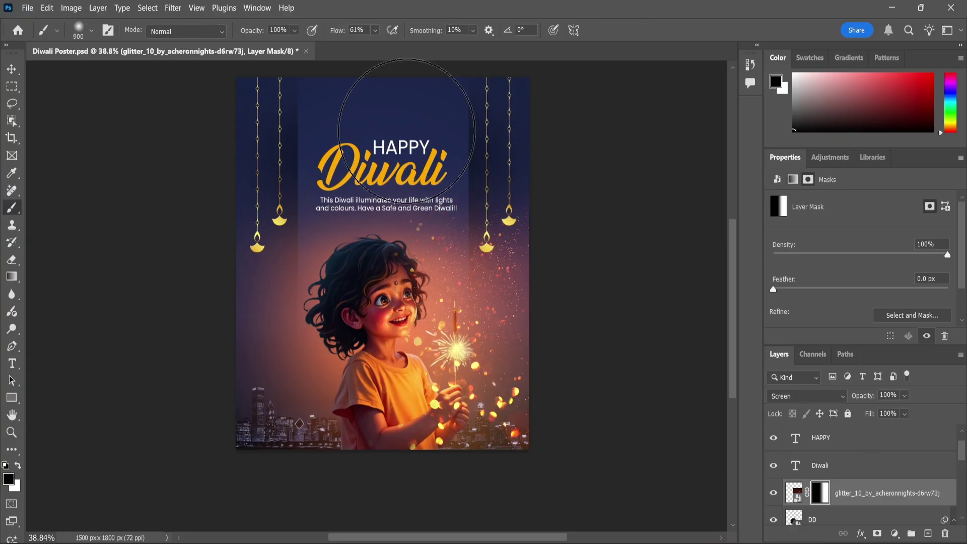
click(17, 74)
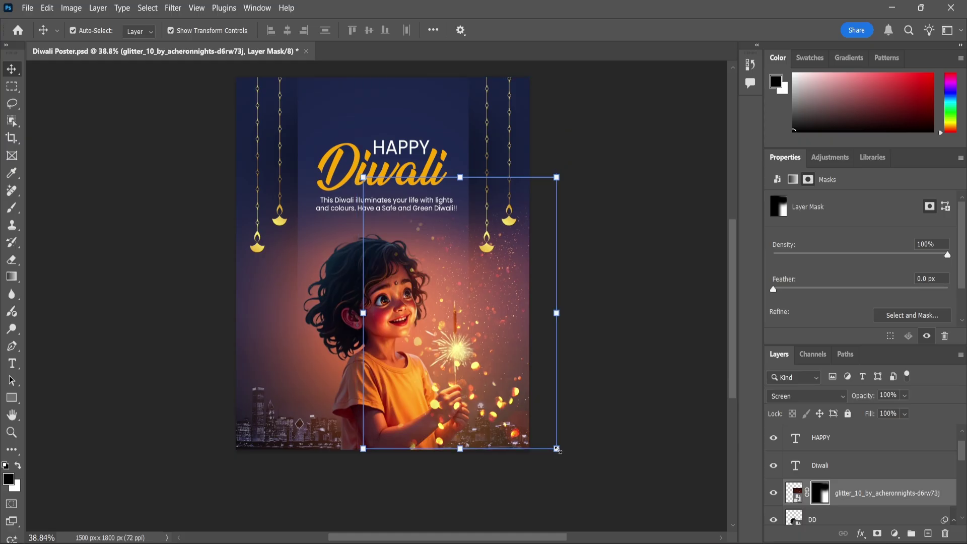
drag(557, 452, 563, 460)
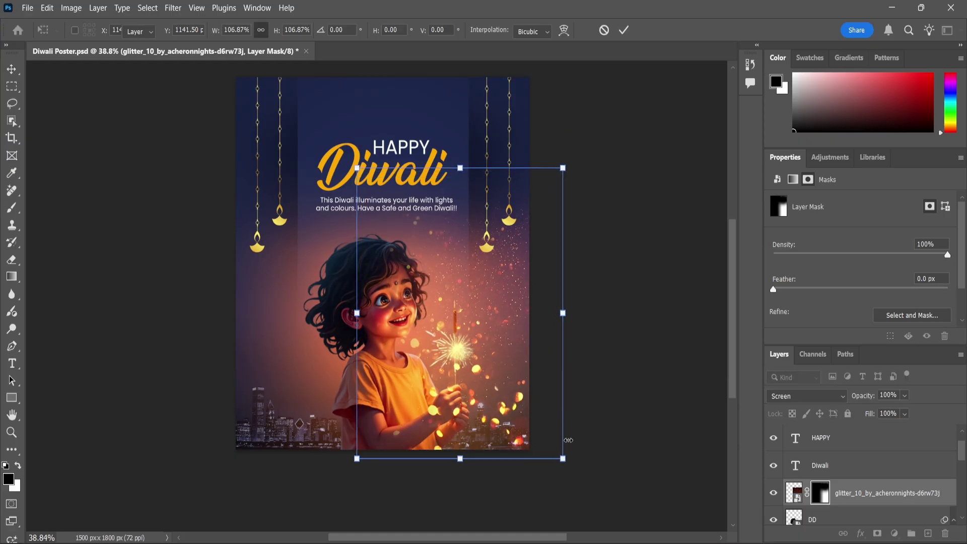
key(Return)
Bring the particlesystem_advance image into the poster and enlarge it
key(alt+Tab)
mouse_move(559, 140)
mouse_down()
mouse_move(674, 542)
mouse_move(438, 286)
mouse_up()
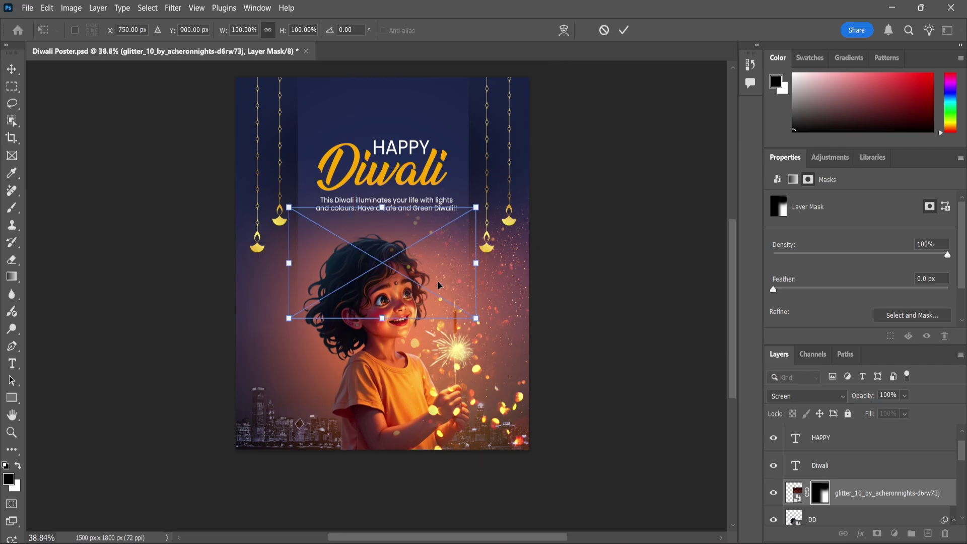
drag(476, 206, 539, 169)
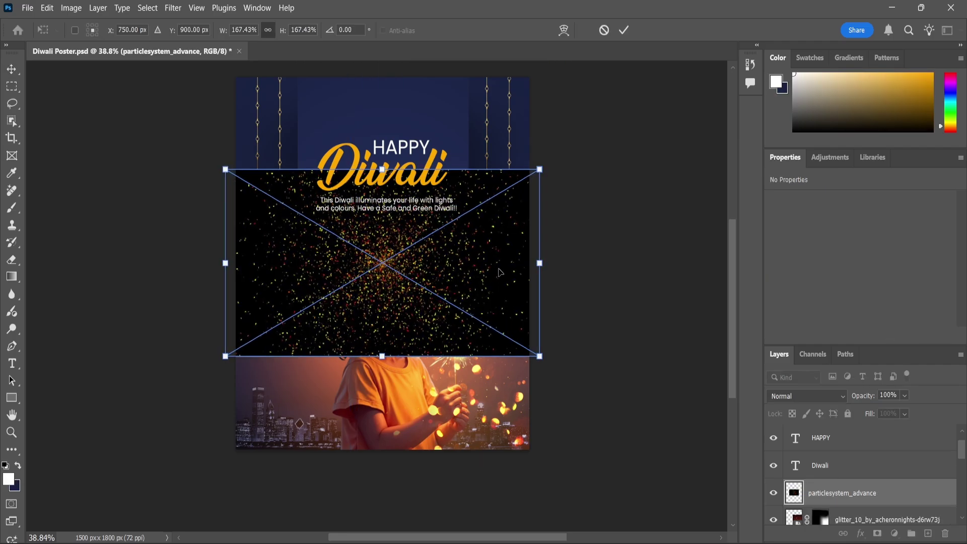
Set the particles over the lower half in Screen mode, below the glitter, with a new mask
drag(500, 273, 482, 392)
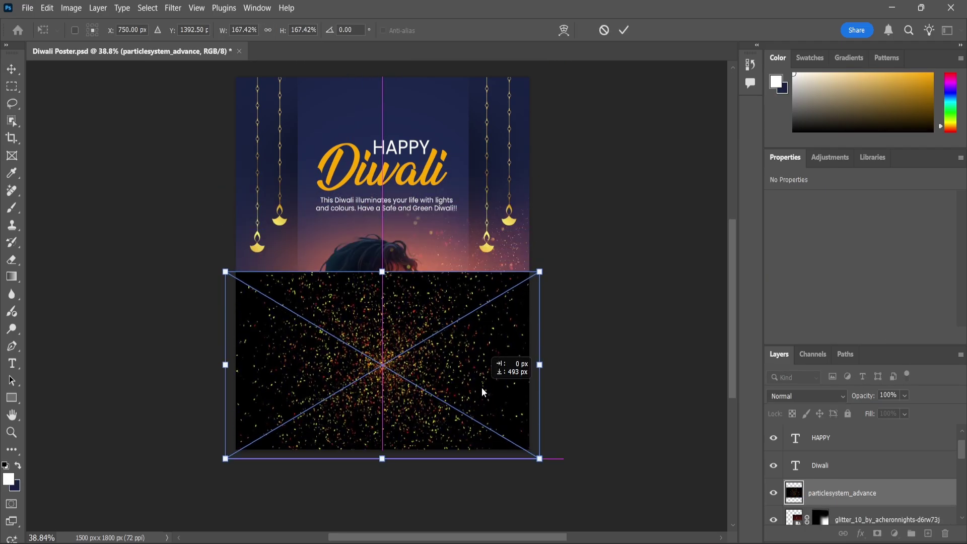
drag(539, 271, 551, 262)
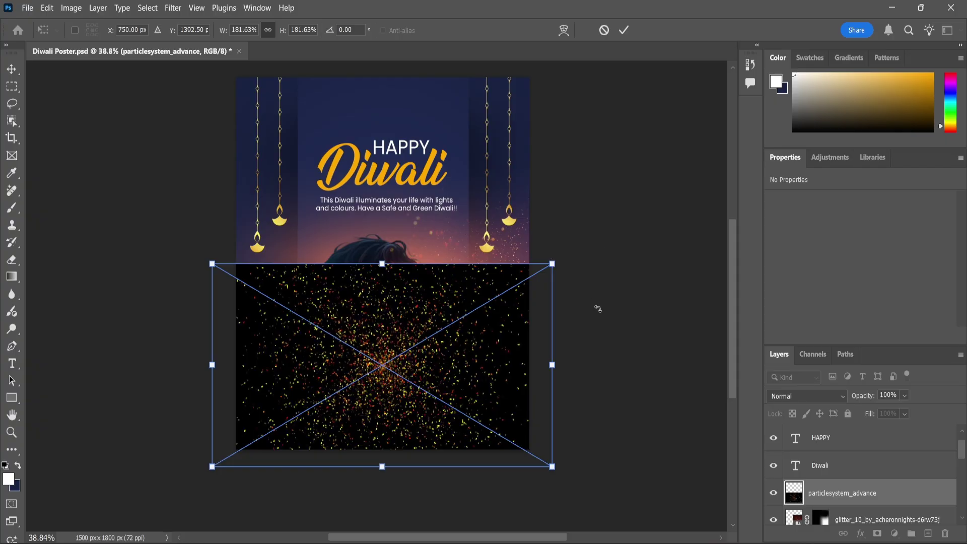
key(Return)
scroll(856, 483, down, 1)
click(806, 396)
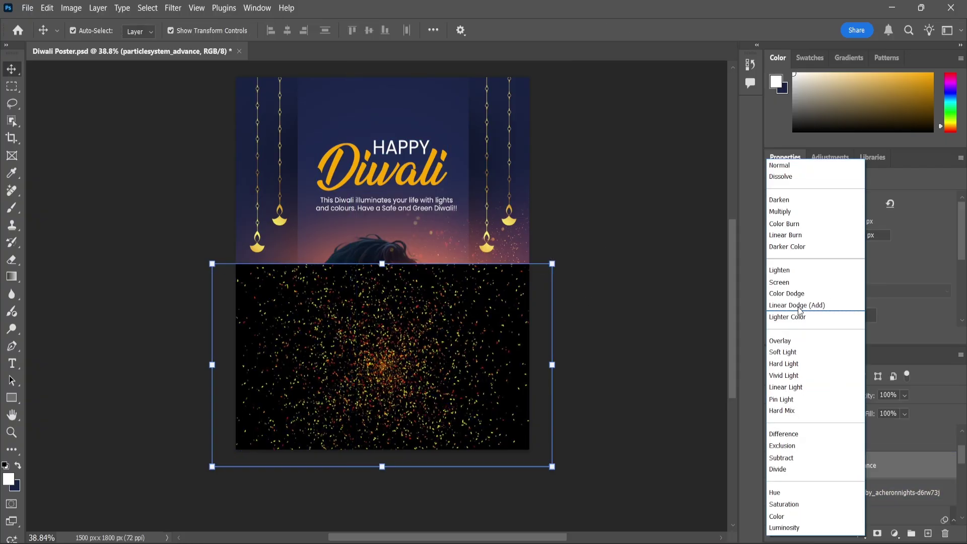
click(788, 283)
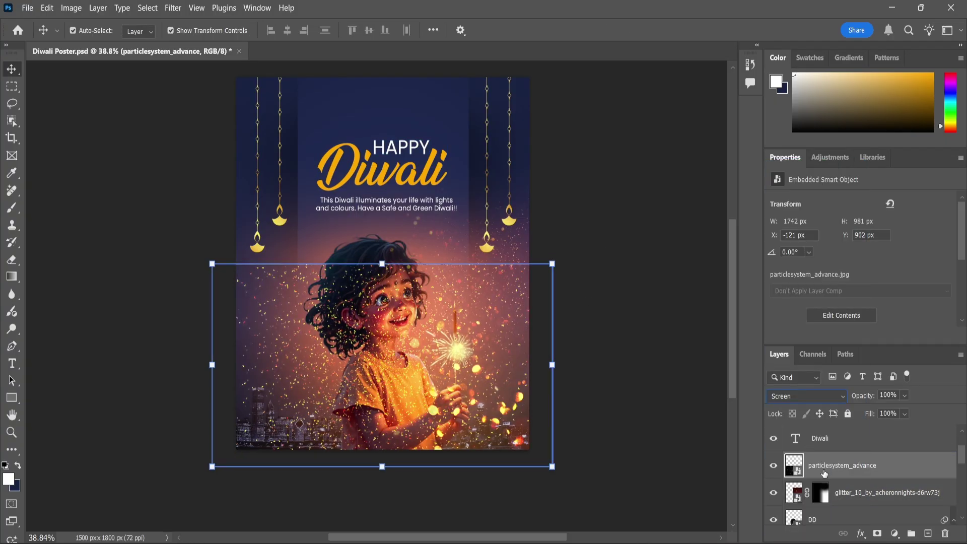
drag(824, 473, 836, 506)
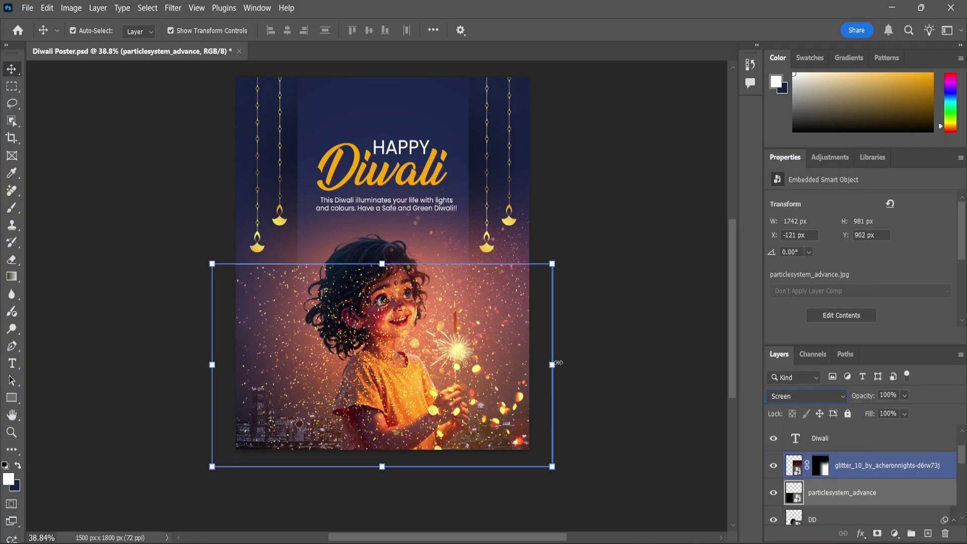
click(877, 533)
Brush the particles off the child and poster edges, then set the layer to 80% opacity
key(b)
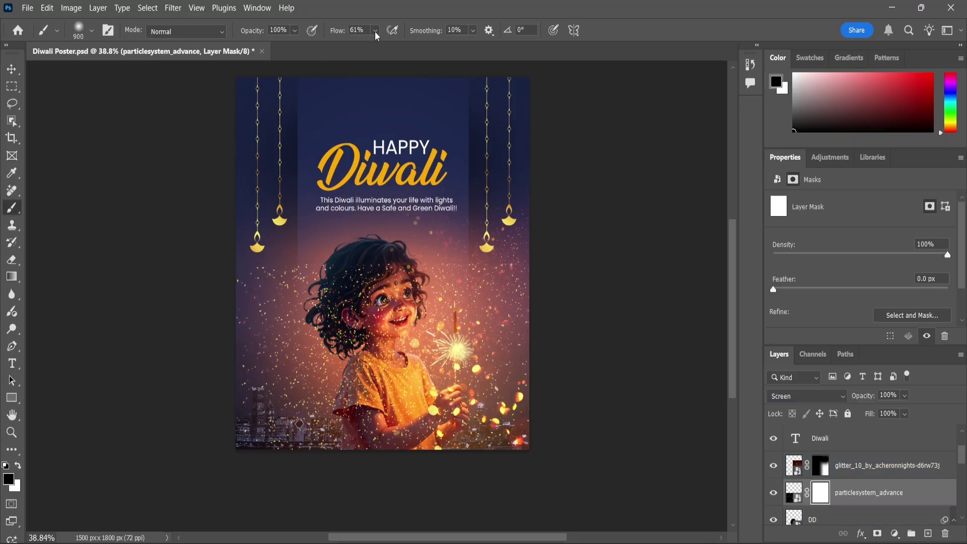
click(375, 31)
drag(386, 47, 434, 47)
click(375, 353)
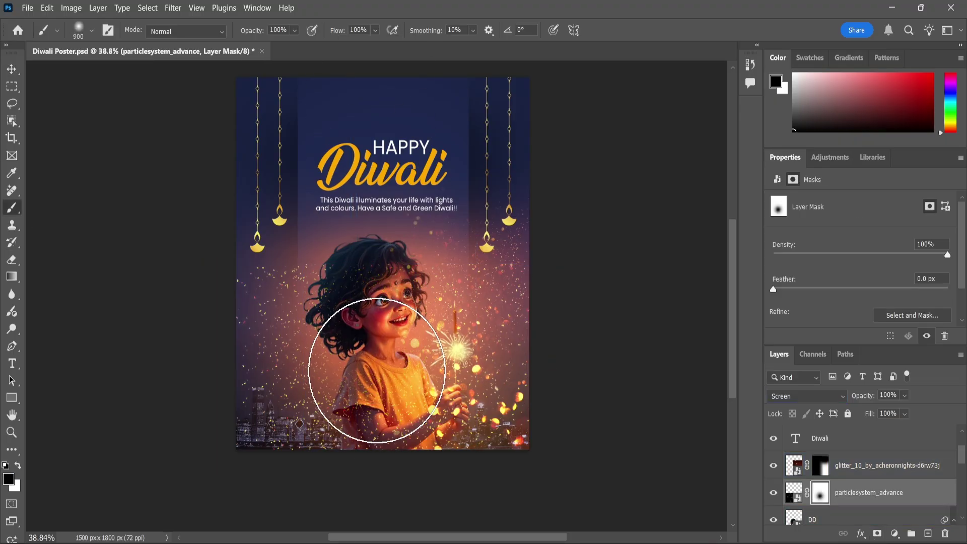
click(377, 370)
click(355, 322)
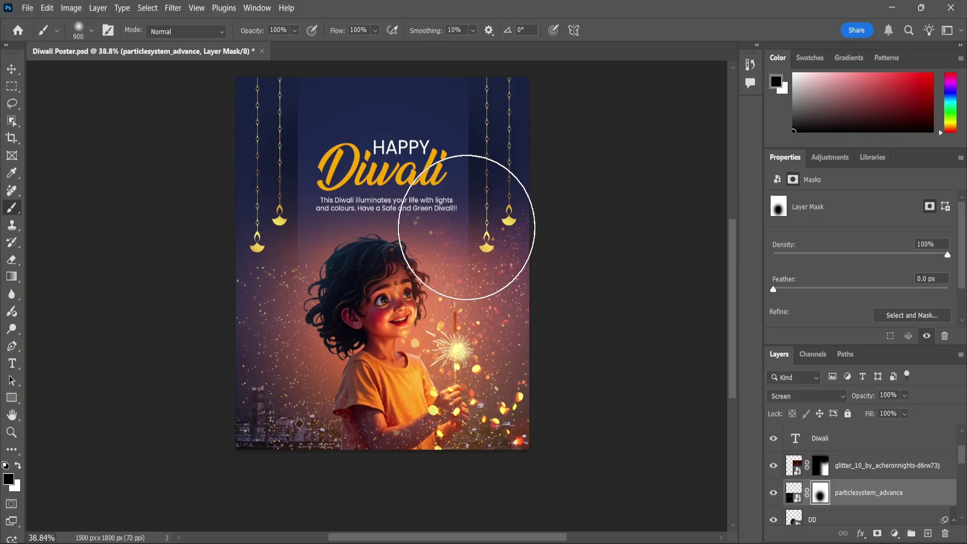
click(466, 227)
click(231, 240)
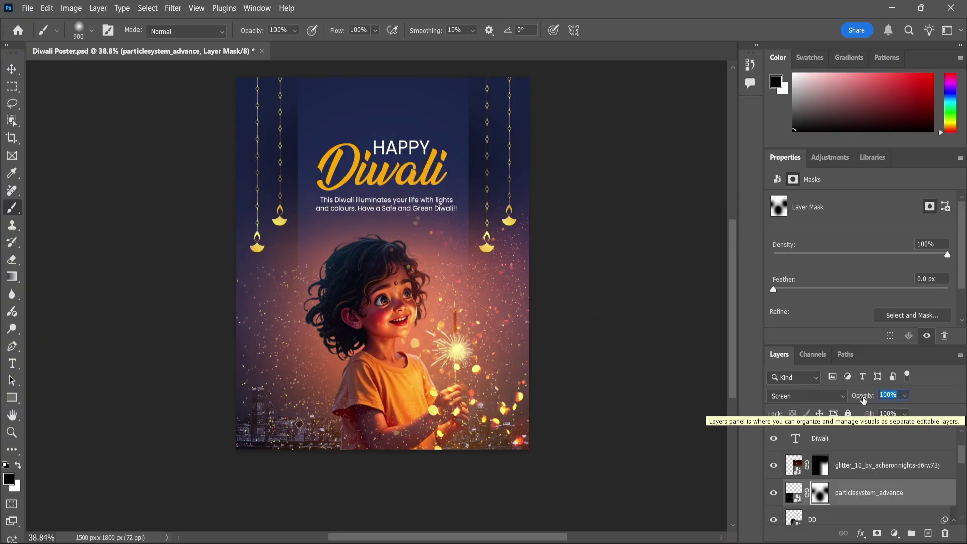
text(80)
key(Return)
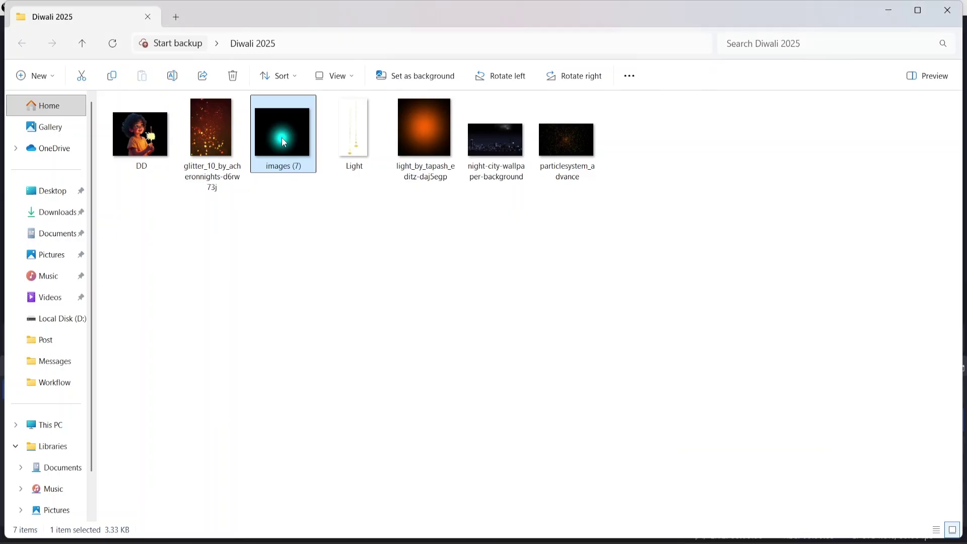
Drop the images (7) glow onto the poster, enlarged and placed above the HAPPY title
mouse_move(285, 141)
mouse_down()
mouse_move(700, 533)
mouse_move(448, 146)
mouse_up()
drag(424, 224, 445, 195)
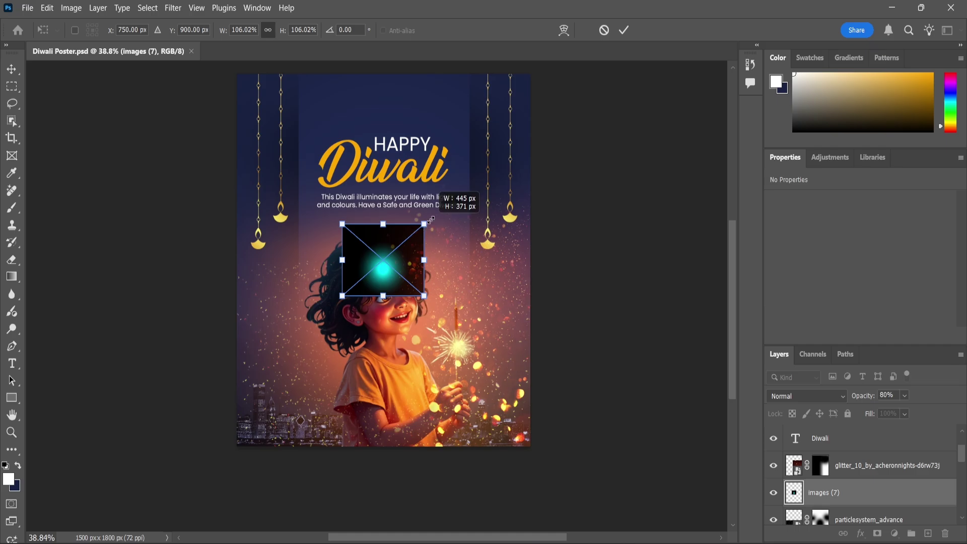
mouse_move(405, 244)
mouse_down()
mouse_move(446, 107)
mouse_move(464, 78)
mouse_up()
key(z)
Set the glow layer's blend mode to Linear Dodge (Add)
click(844, 396)
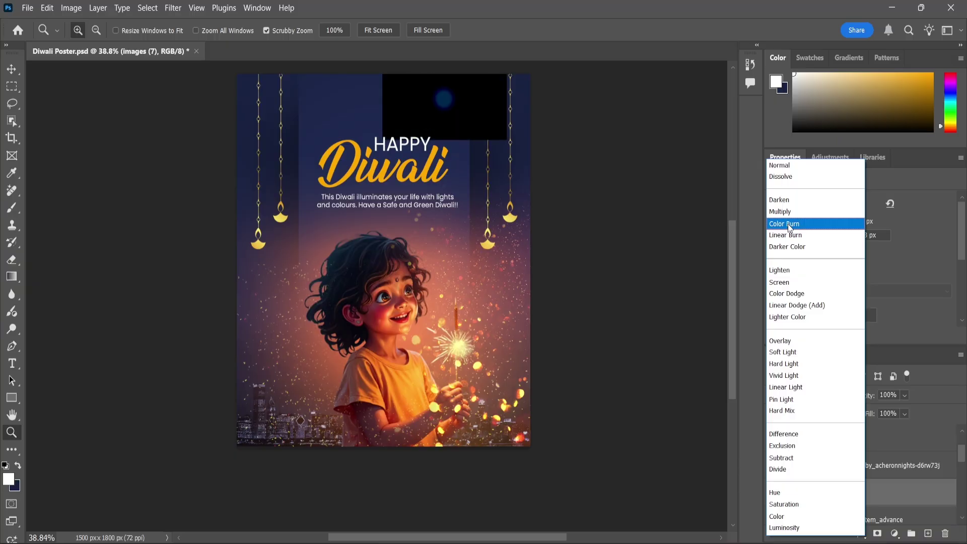
click(788, 305)
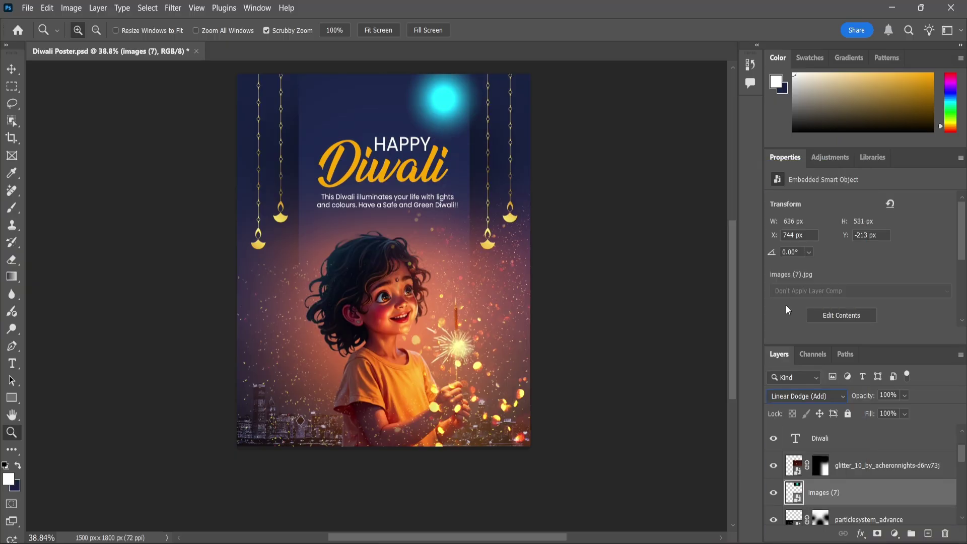
click(815, 396)
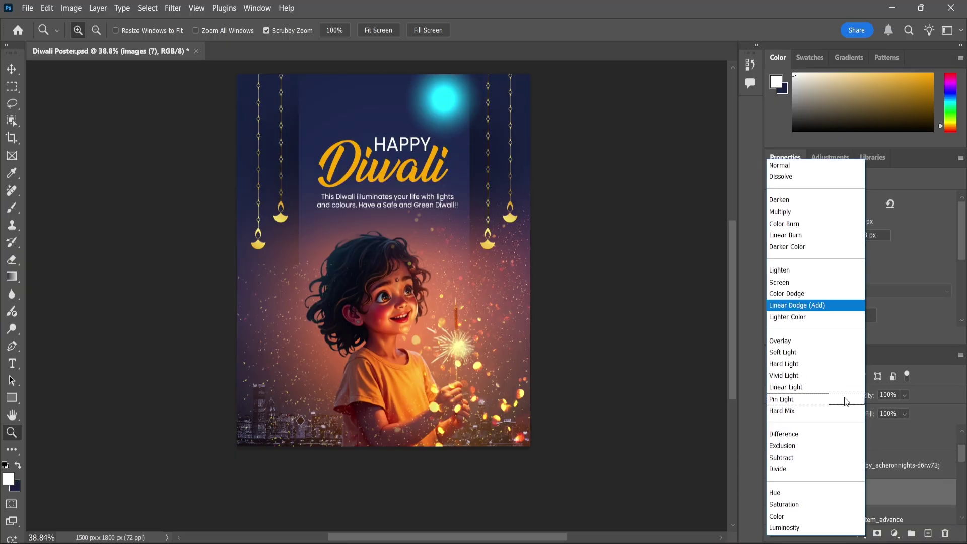
click(793, 306)
Shrink the glow slightly and nudge it lower and right above the title
key(v)
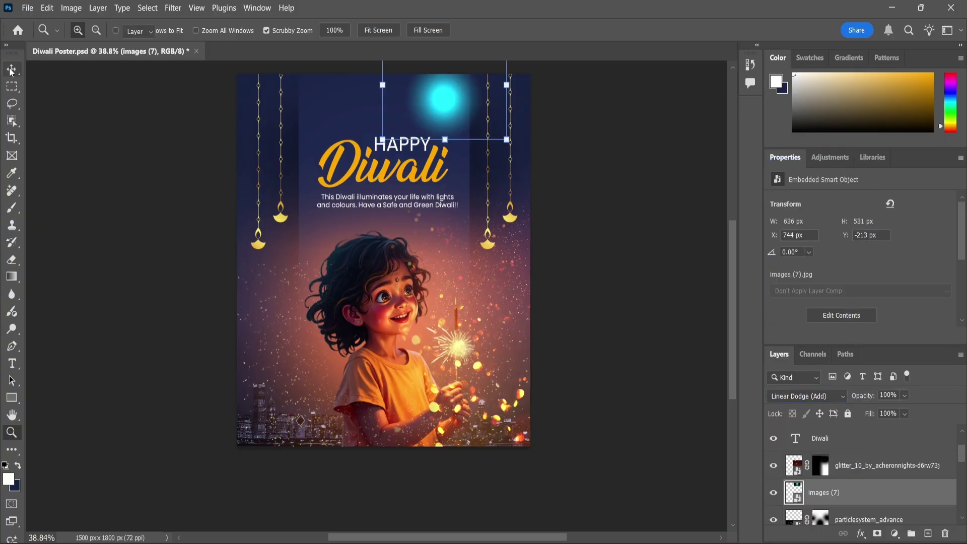
scroll(500, 127, up, 2)
drag(508, 142, 493, 132)
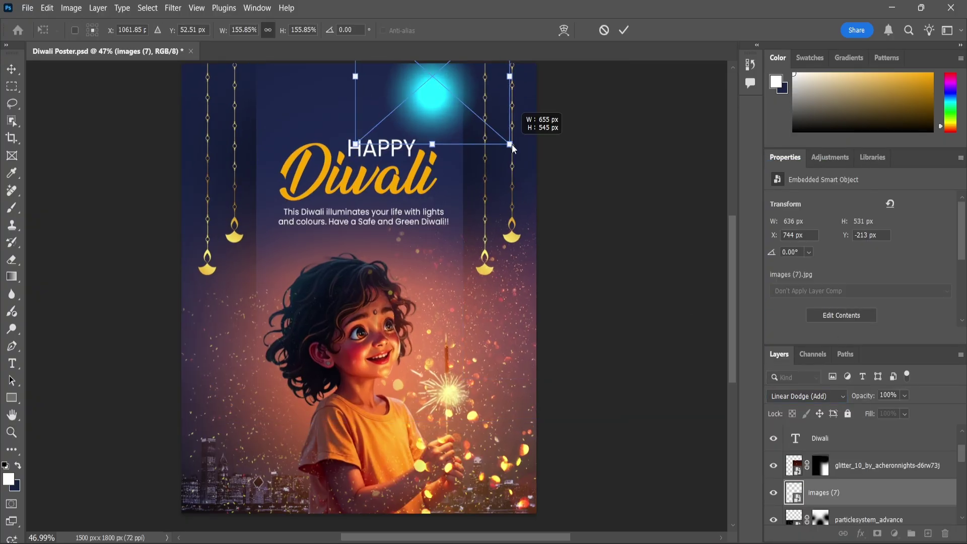
drag(443, 90, 443, 104)
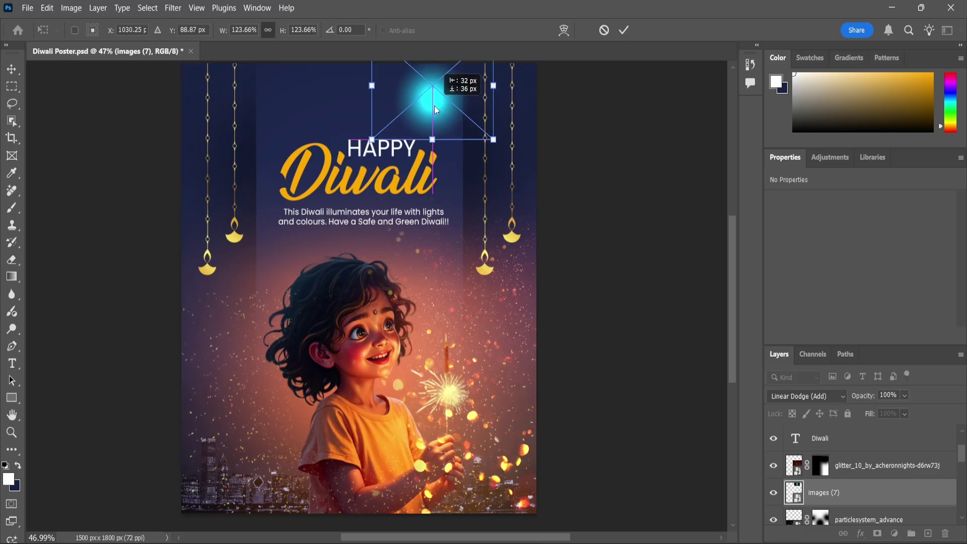
drag(492, 136, 473, 132)
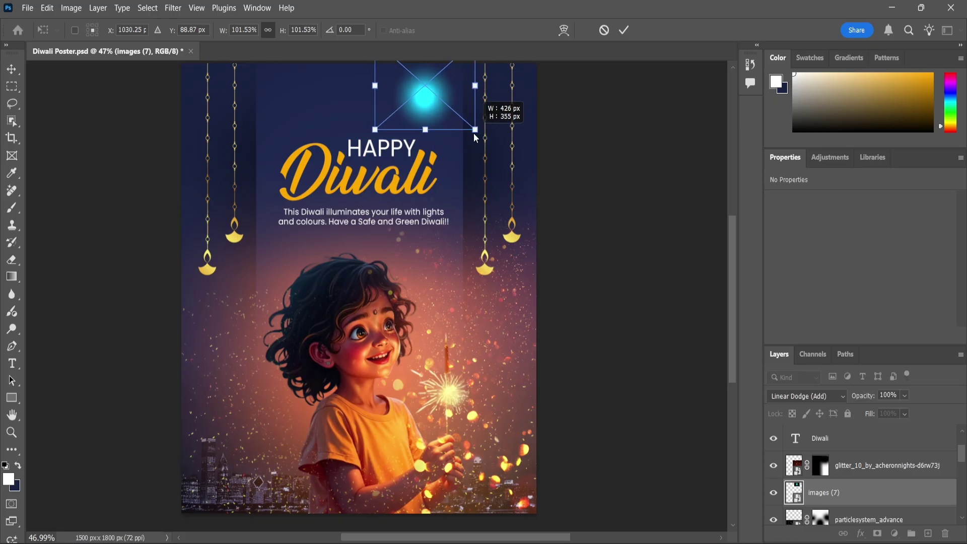
drag(432, 104, 439, 108)
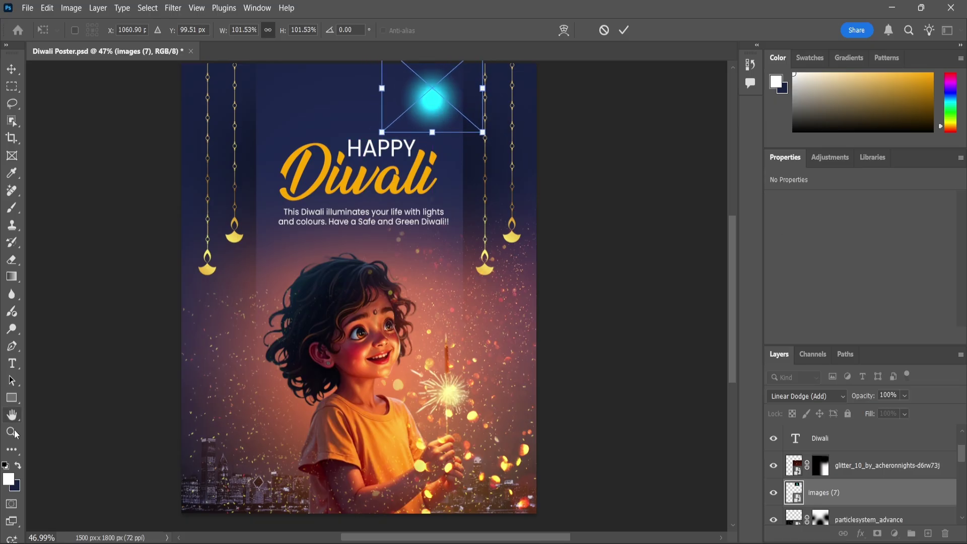
key(Return)
Change the glow layer's blend mode to Color Dodge
key(z)
scroll(580, 278, down, 2)
scroll(580, 278, up, 2)
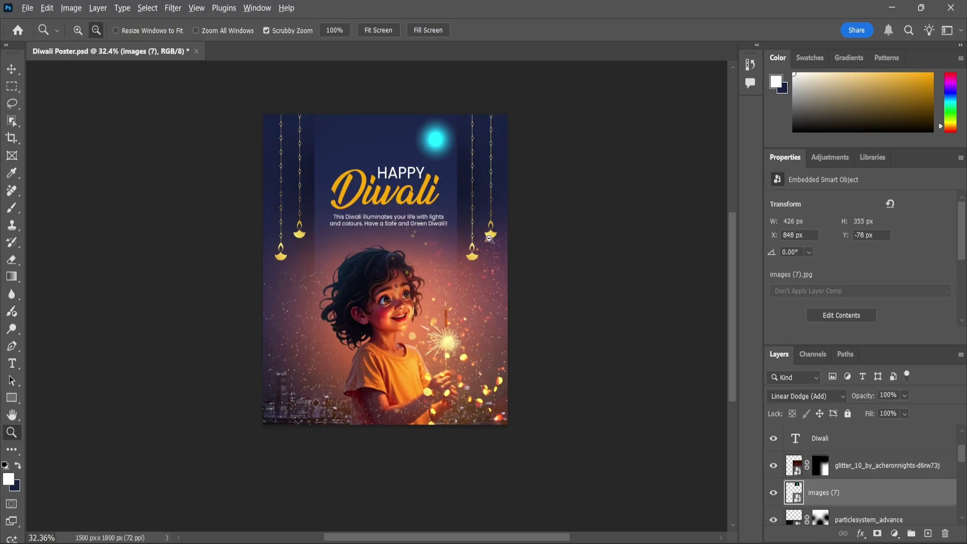
click(836, 396)
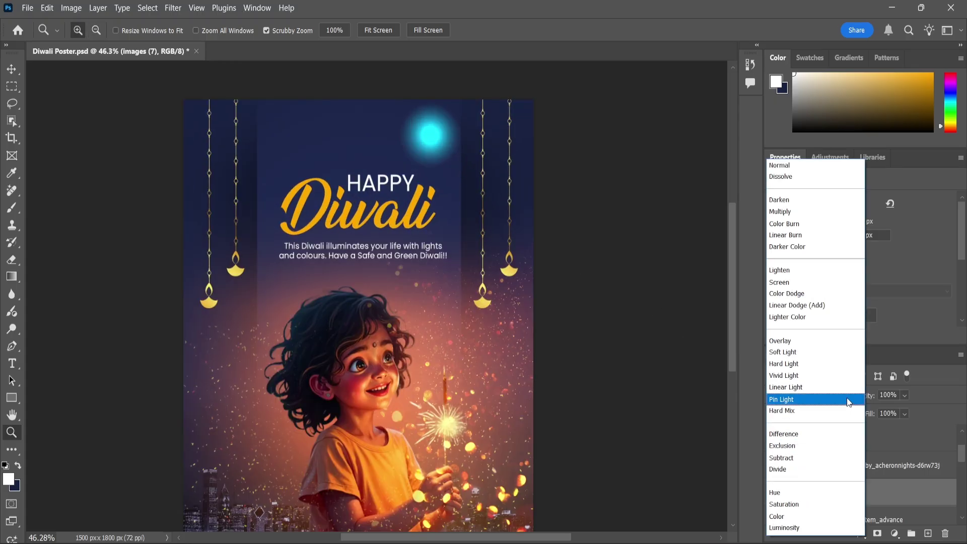
click(796, 294)
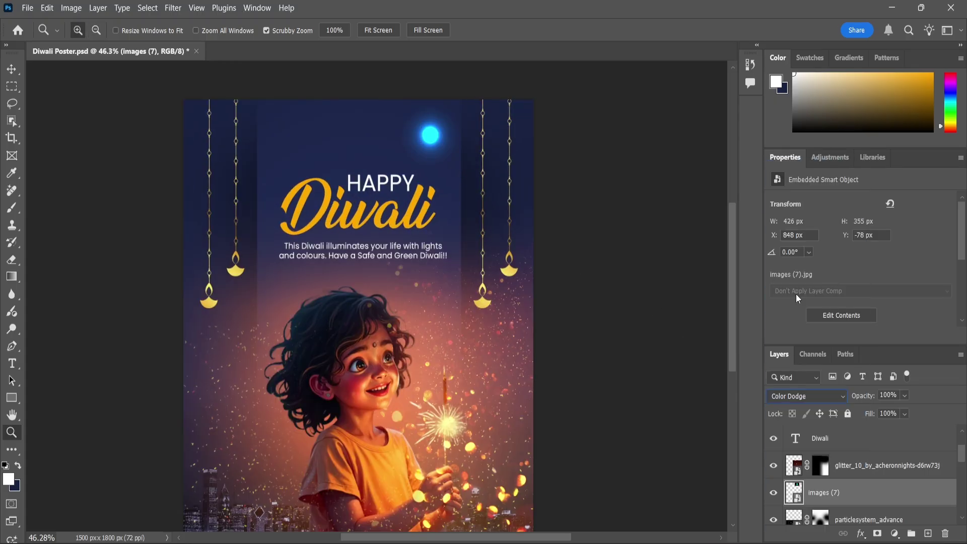
Move the glow up to the top centre and enlarge it to about 130%
click(10, 62)
drag(478, 169, 488, 174)
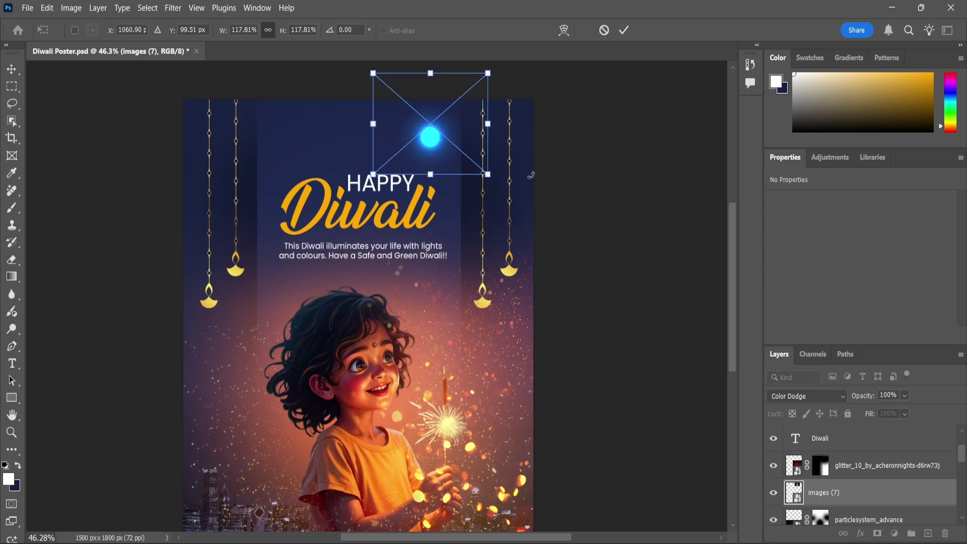
drag(431, 141, 429, 130)
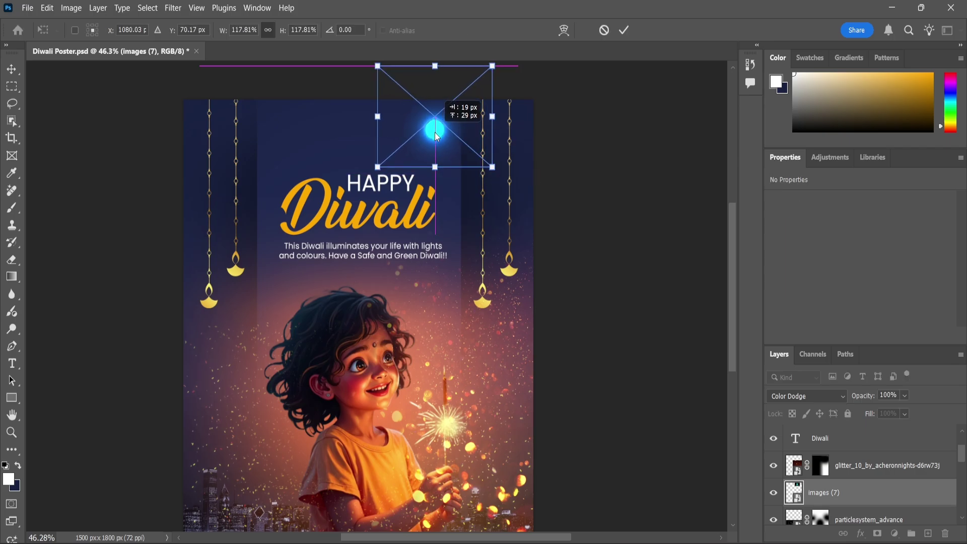
drag(486, 163, 501, 174)
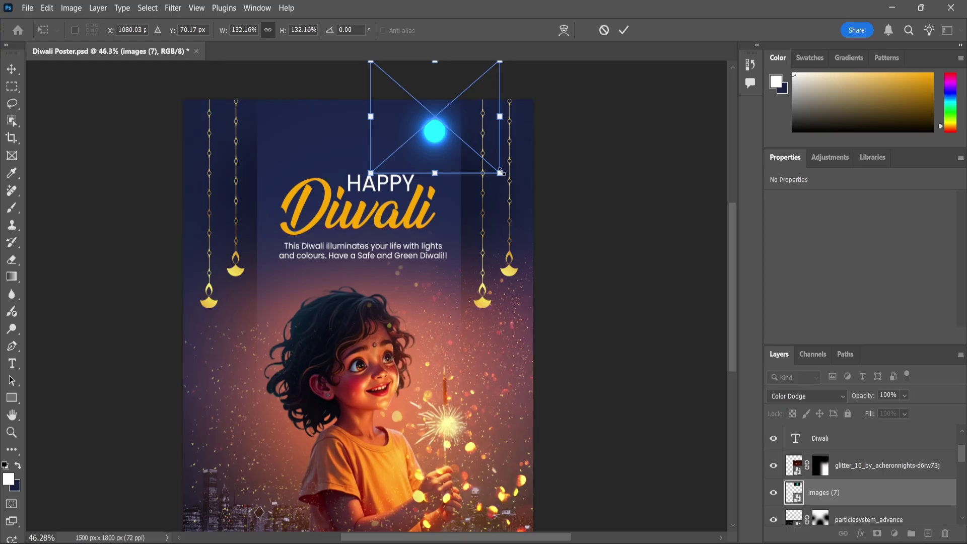
drag(500, 173, 507, 180)
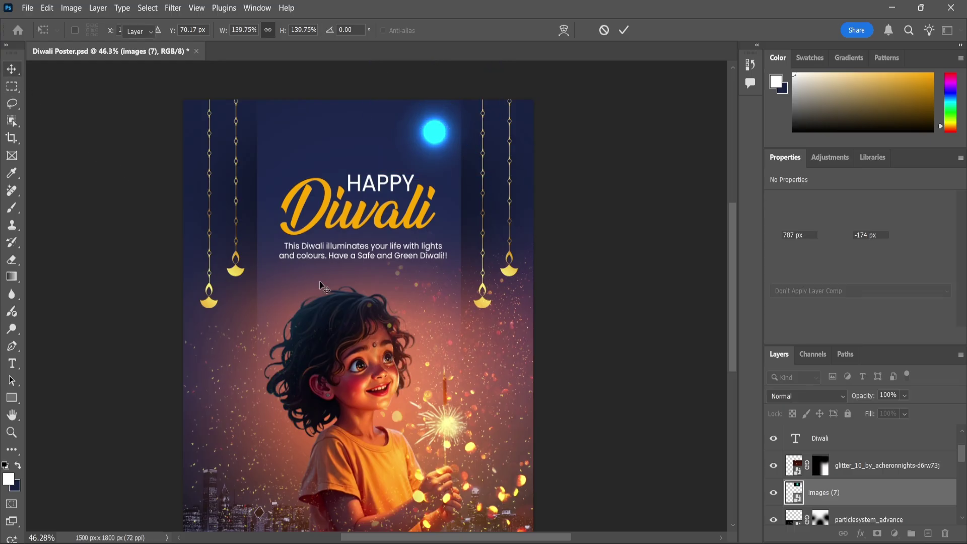
key(Return)
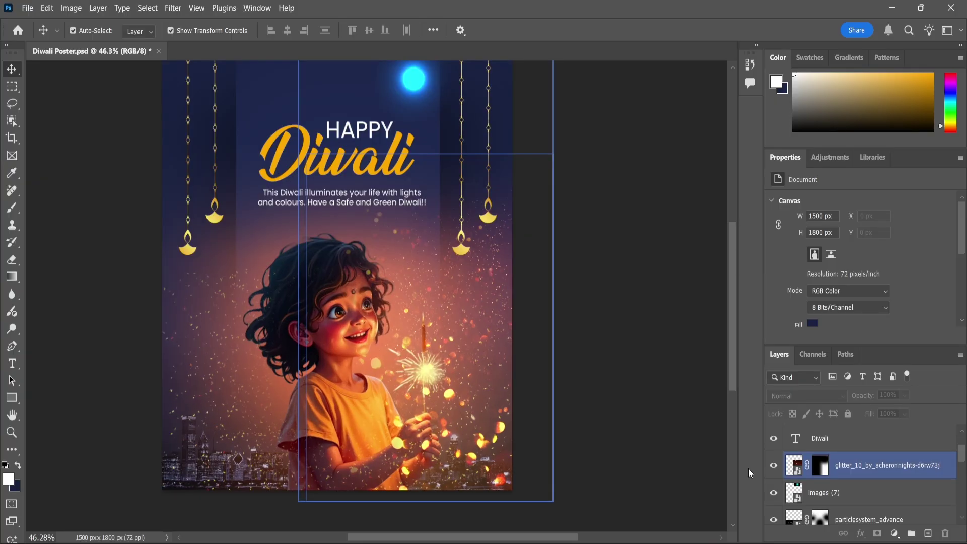
Draw a full-width rectangle bar across the lower part of the poster
scroll(856, 463, up, 2)
click(866, 438)
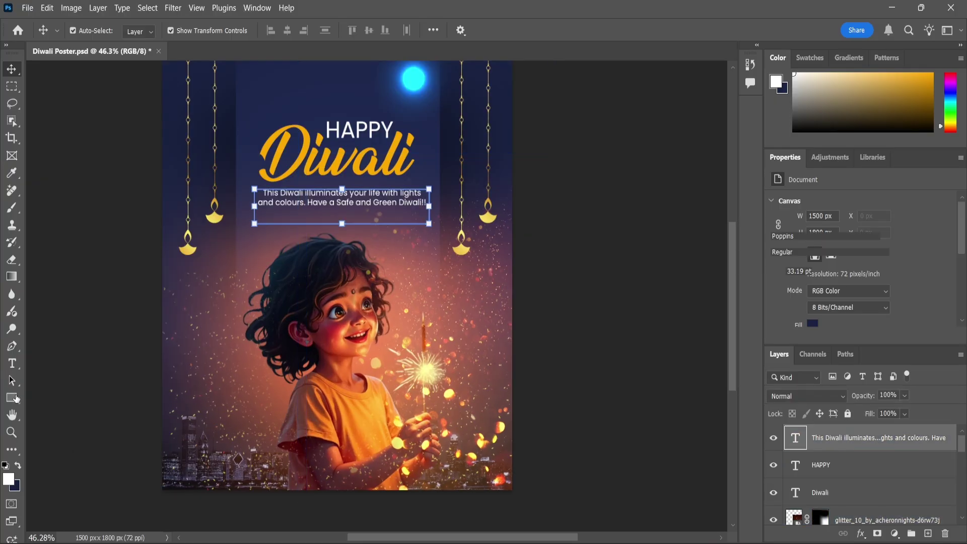
key(u)
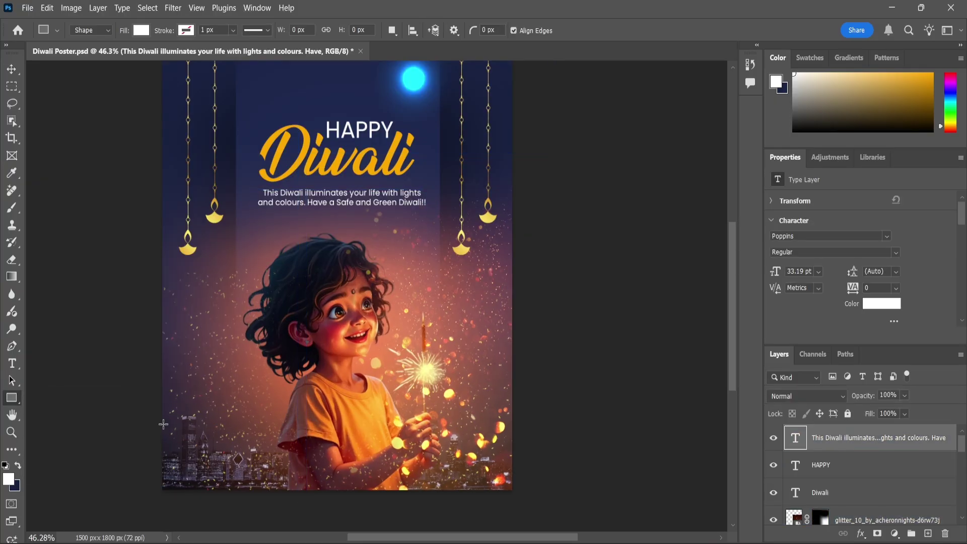
drag(158, 430, 523, 449)
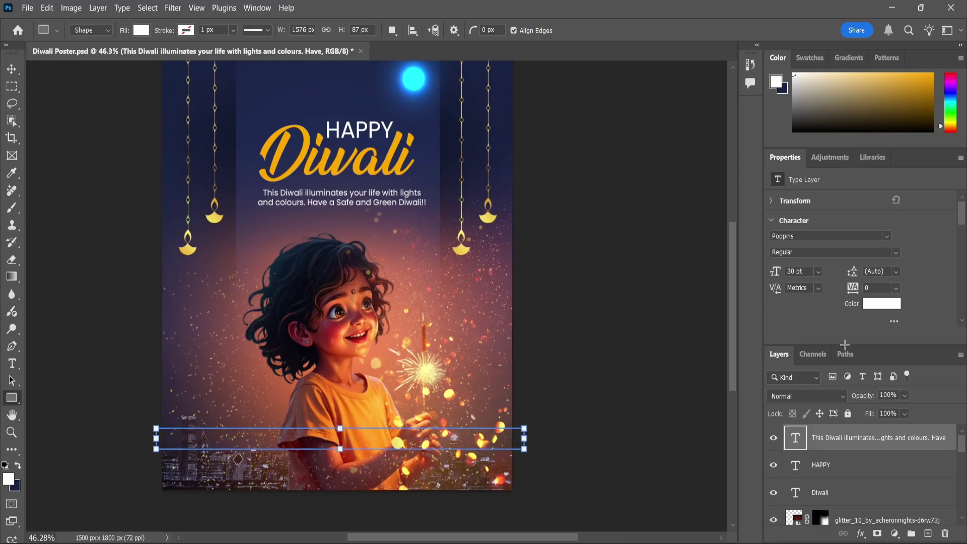
Fill the rectangle bar with black
click(809, 298)
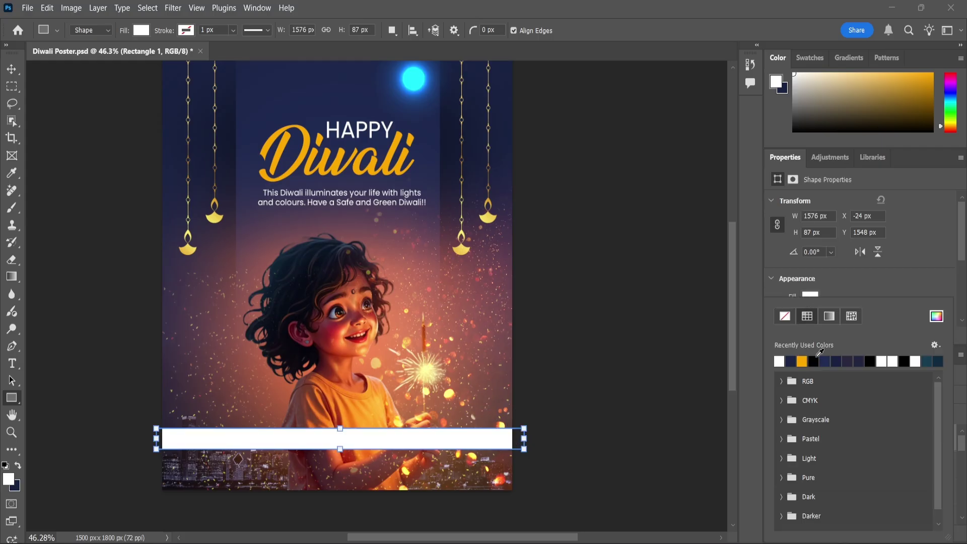
click(815, 359)
key(Escape)
key(v)
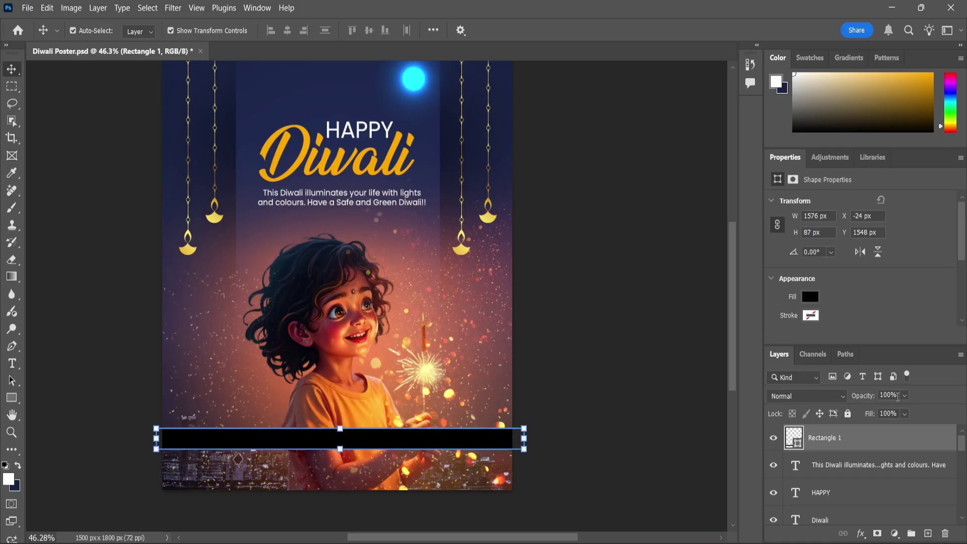
Set the black bar's layer opacity to 55%
click(905, 396)
drag(918, 410, 887, 411)
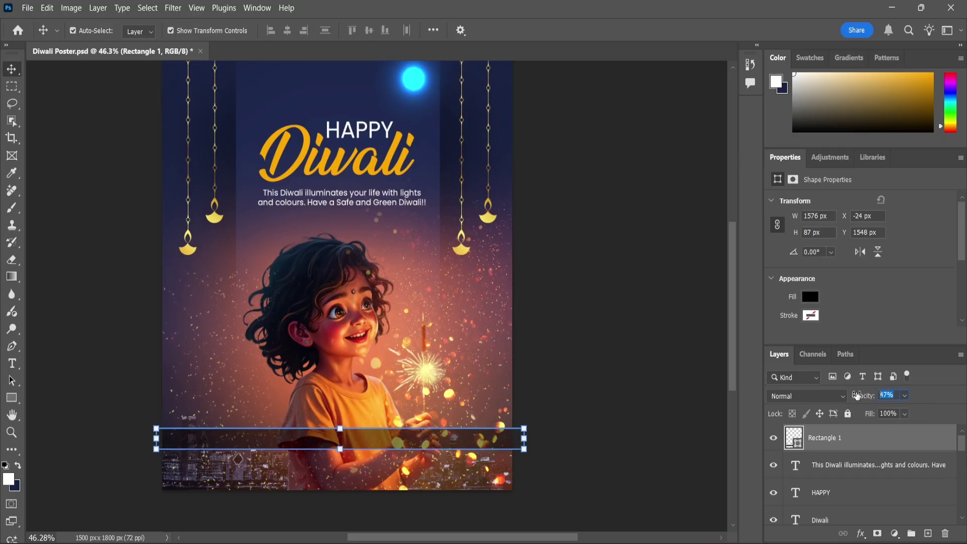
drag(854, 395, 859, 396)
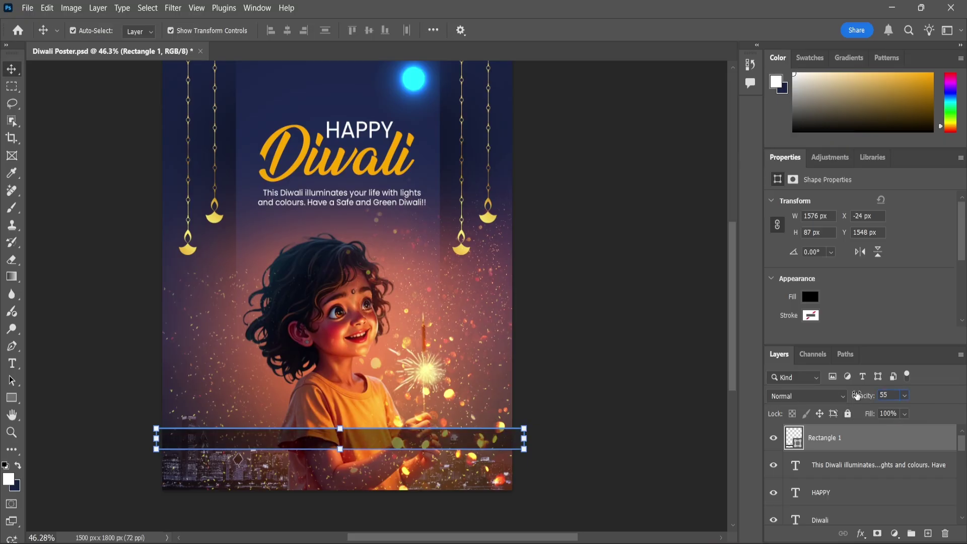
click(11, 363)
Add the text 'DESIGN BY NEET CREATIONZ' and enlarge it onto the dark band
click(216, 372)
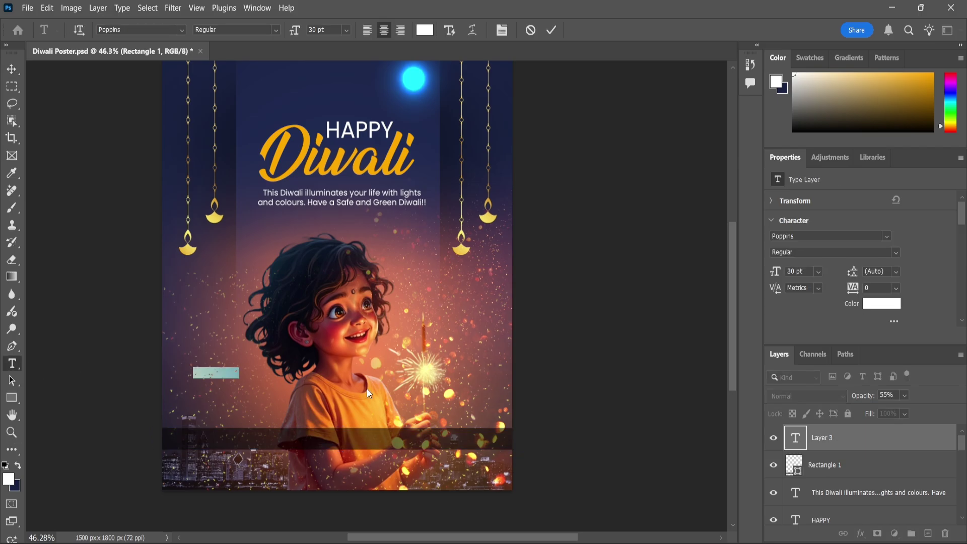
text(DESIGN)
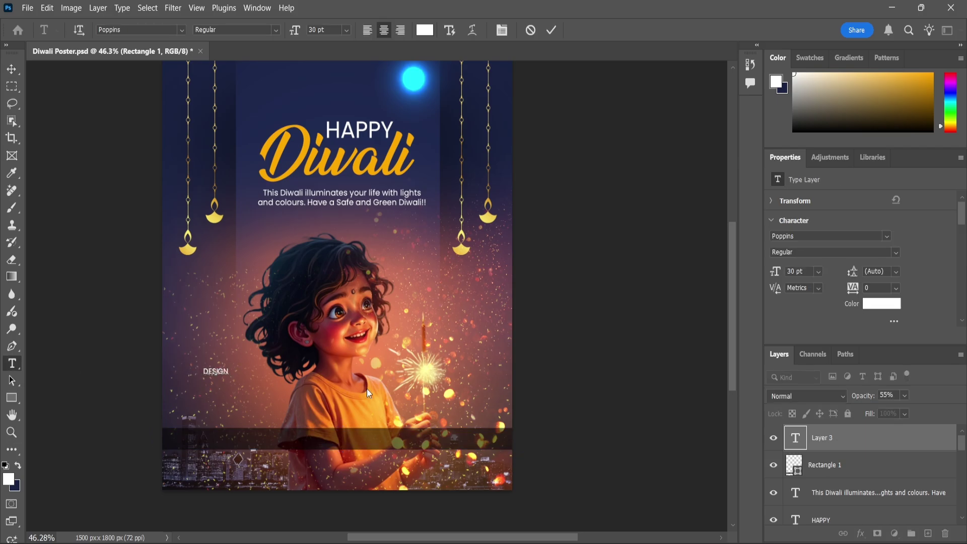
text( BY)
text( NEET CREATIONZ)
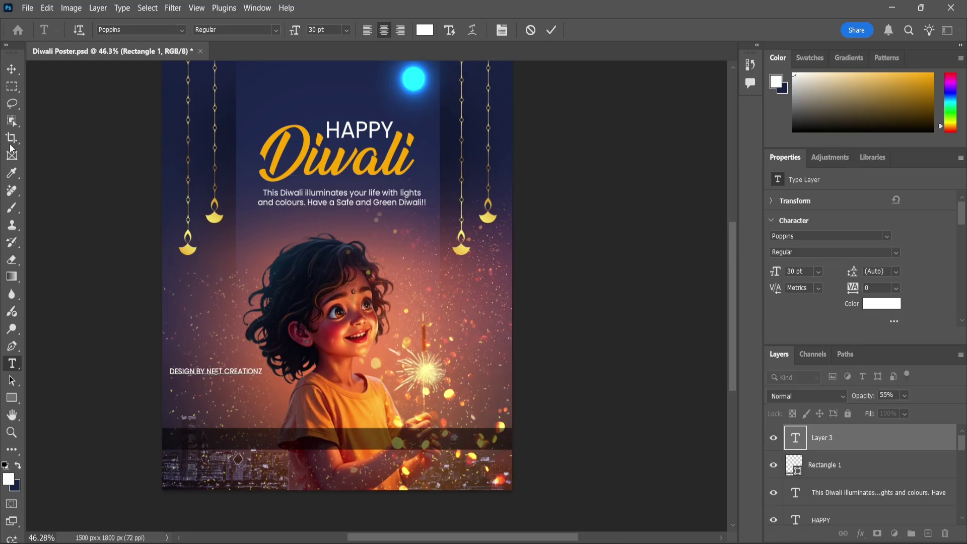
click(10, 72)
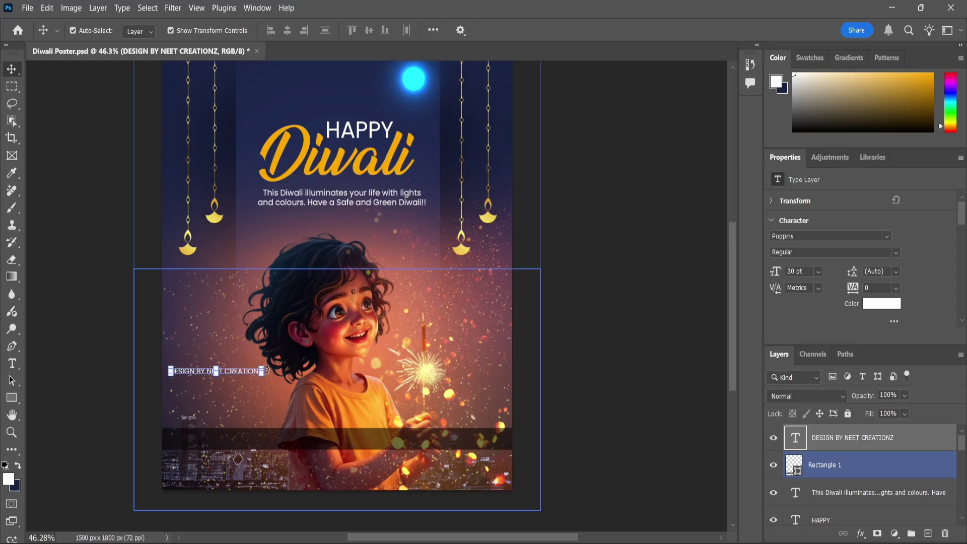
mouse_move(265, 363)
mouse_down()
mouse_move(304, 363)
mouse_move(377, 441)
mouse_up()
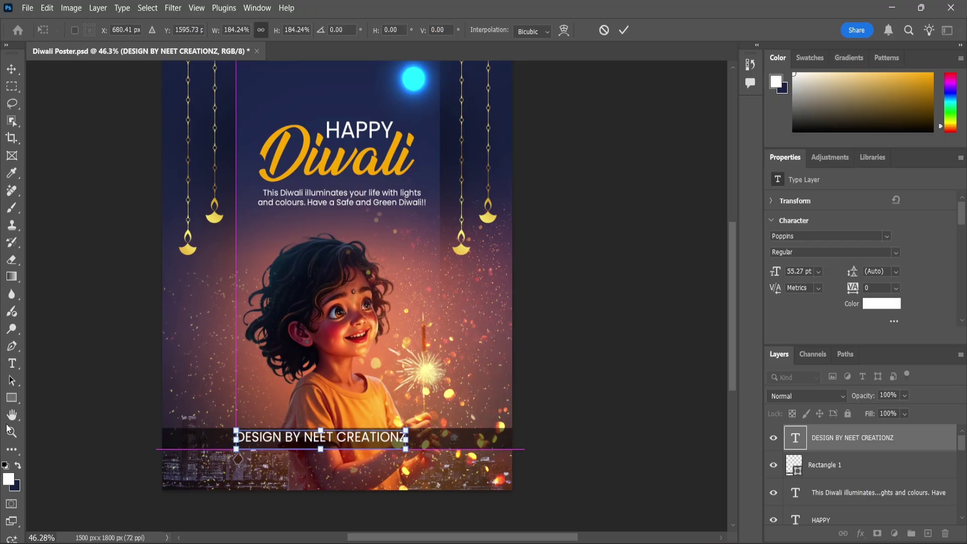
click(12, 363)
Set the credit text's tracking to 220 and shrink it slightly
click(283, 437)
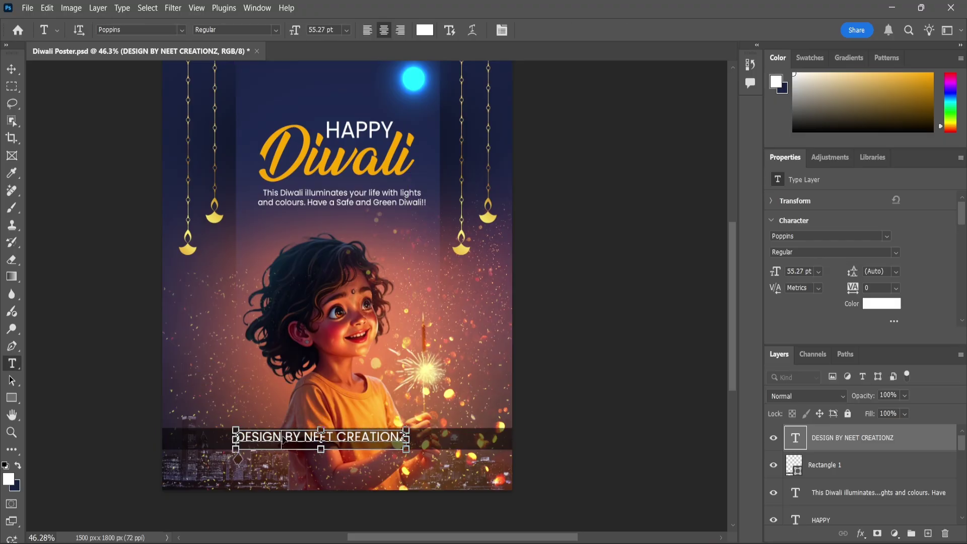
key(ctrl+a)
drag(856, 293, 45, 108)
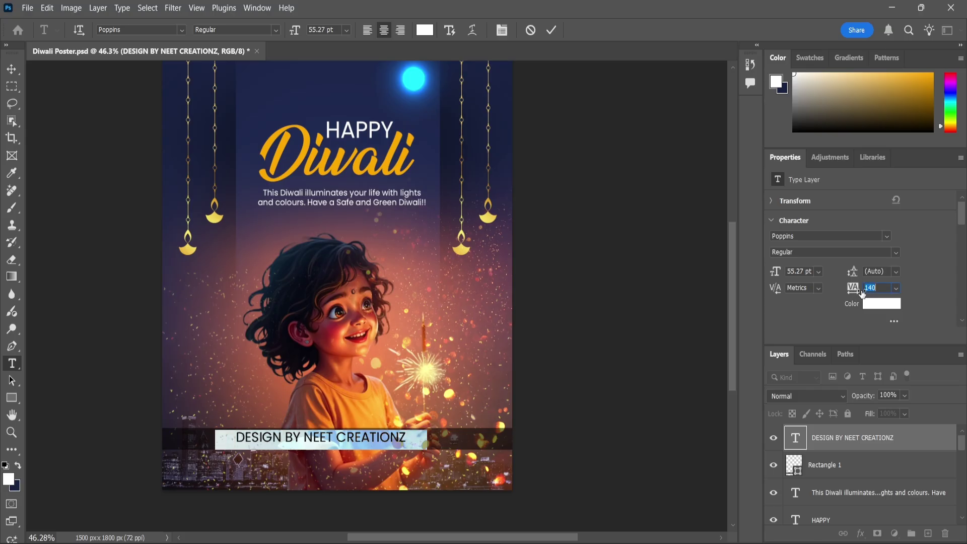
text(220)
click(11, 69)
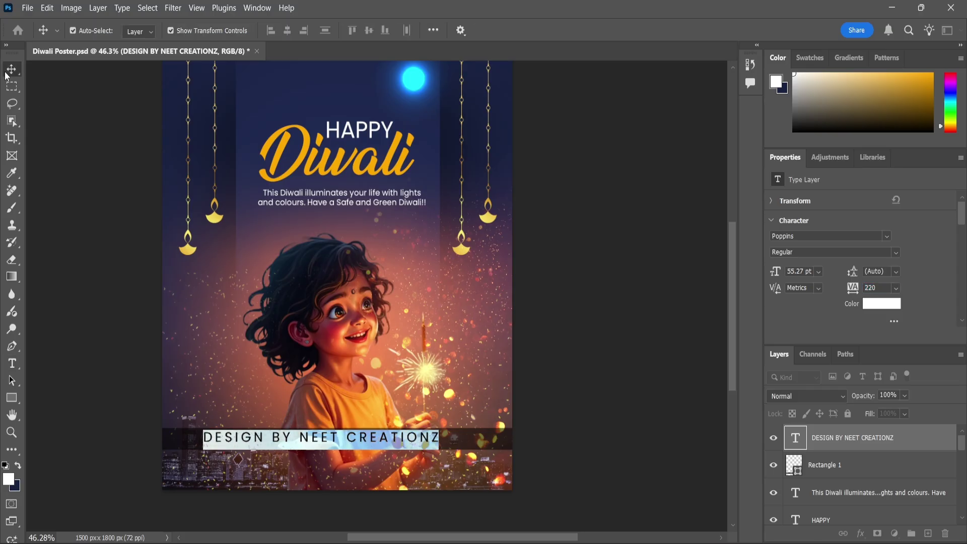
scroll(440, 448, up, 2)
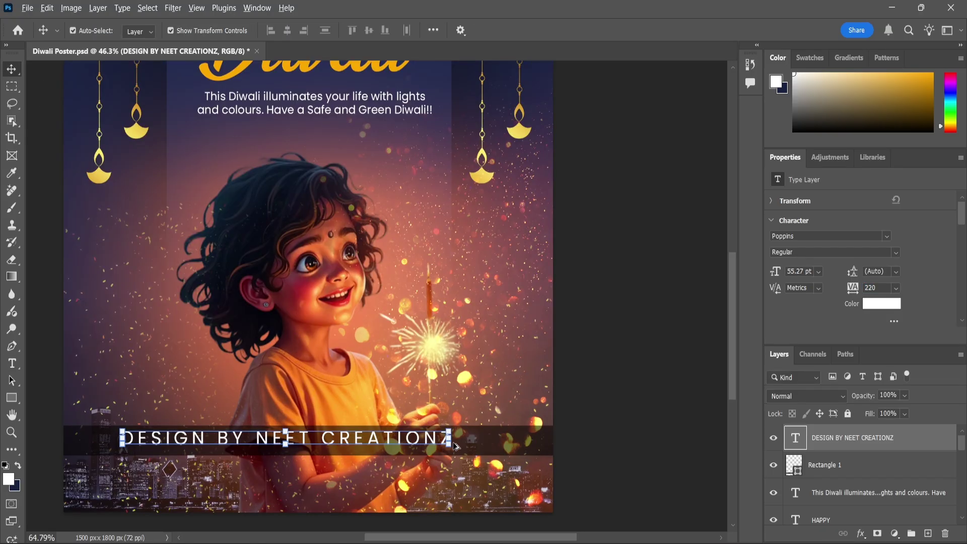
drag(450, 431, 434, 439)
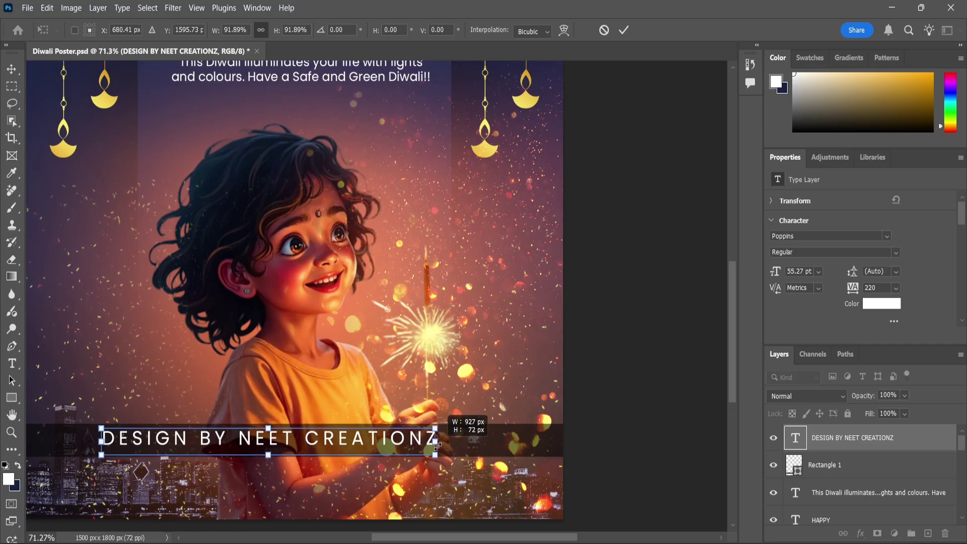
key(Return)
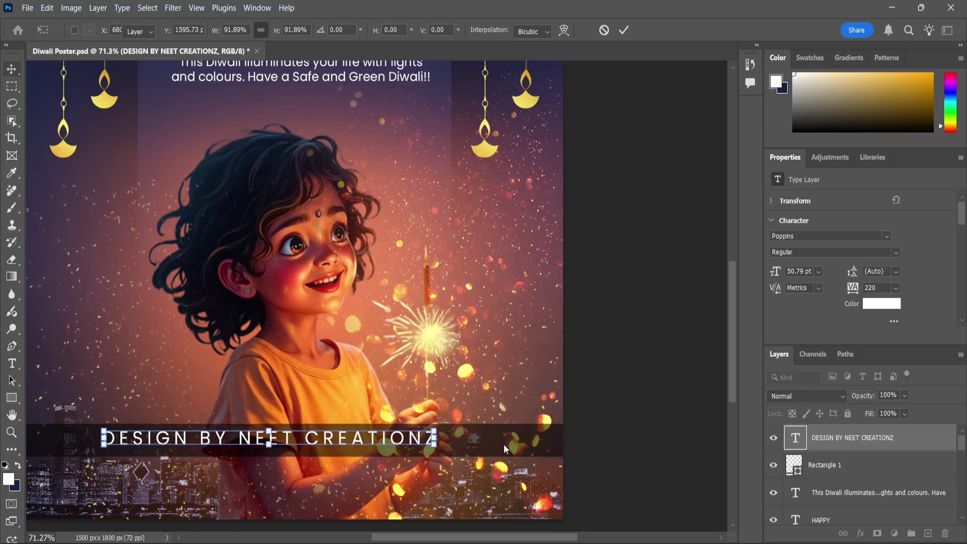
Centre the credit within Rectangle 1 and move both down to the poster bottom
shift+click(503, 444)
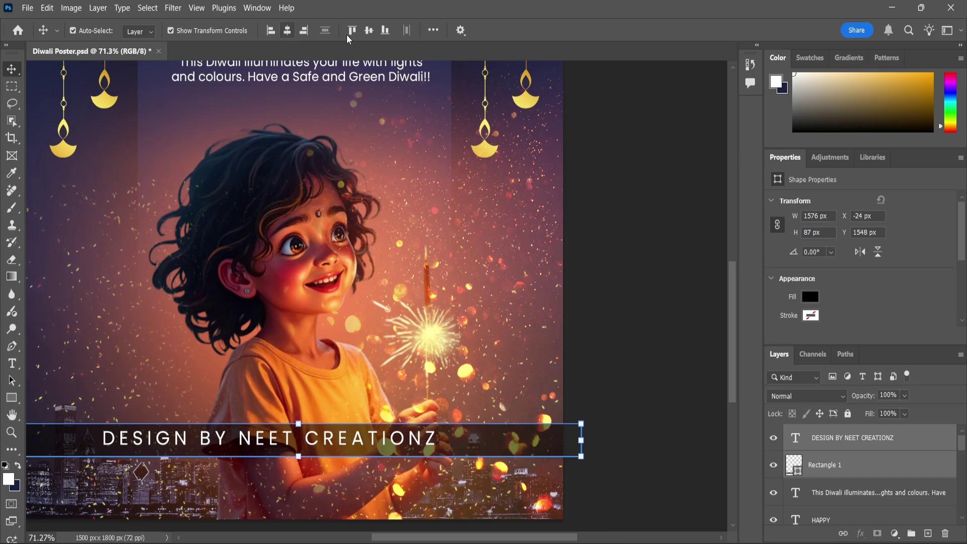
click(287, 30)
click(369, 30)
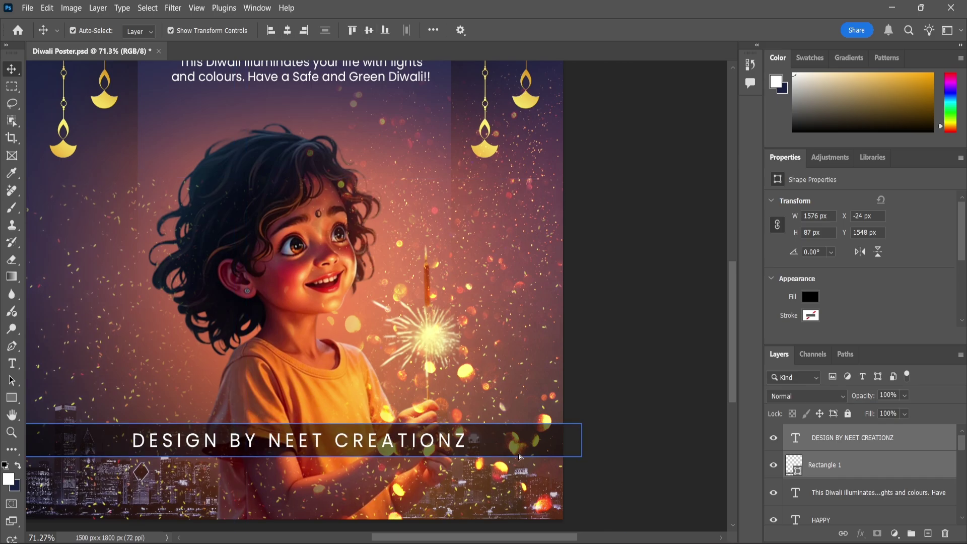
drag(521, 456, 517, 481)
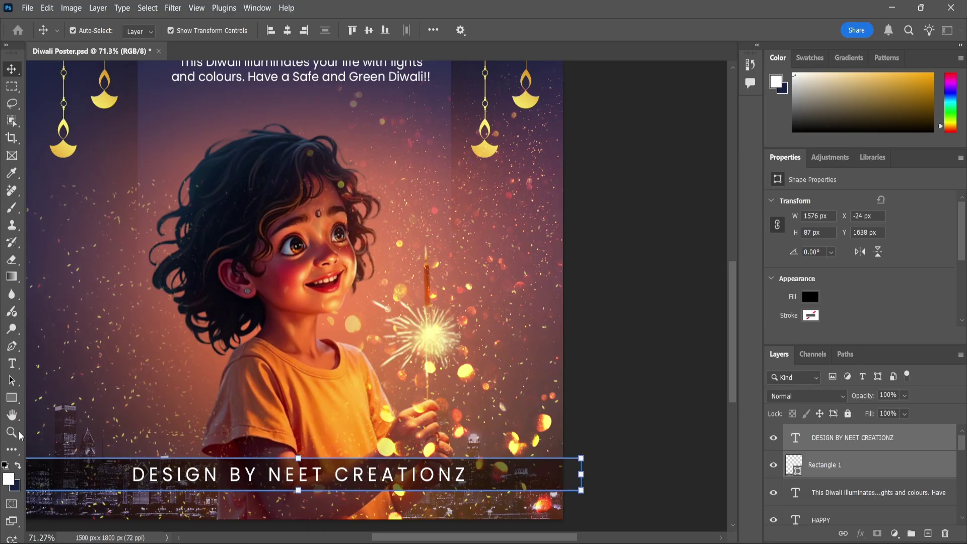
Scale the credit text down a little more
right_click(13, 363)
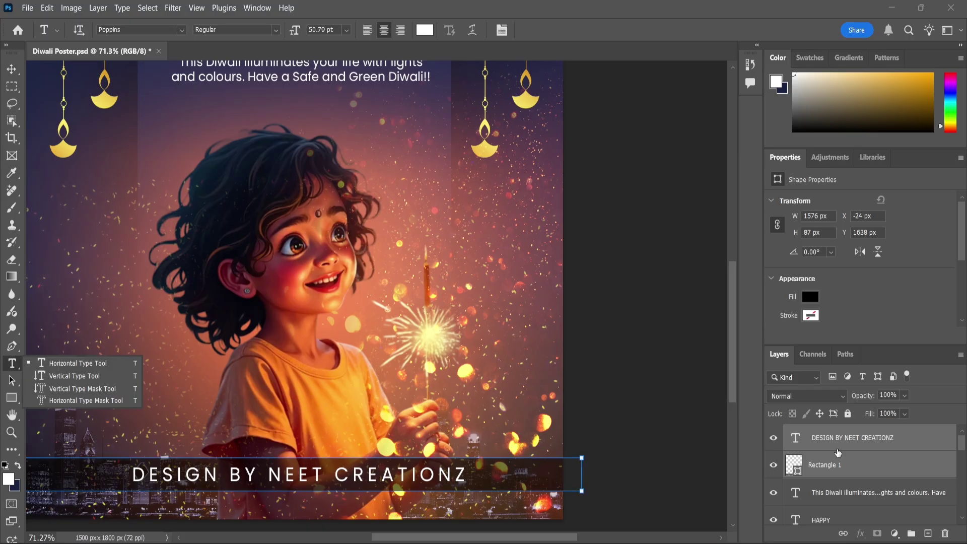
click(56, 361)
key(ctrl+t)
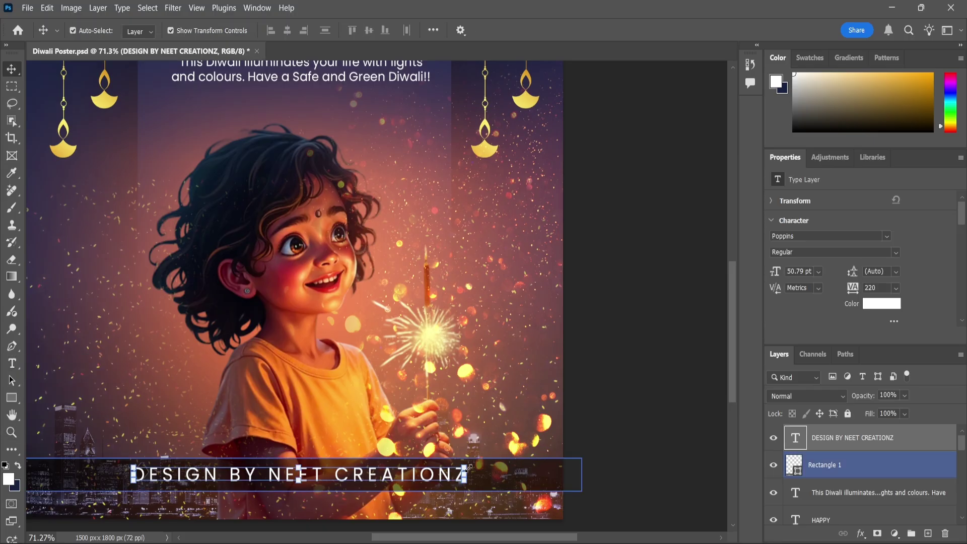
drag(464, 463, 442, 476)
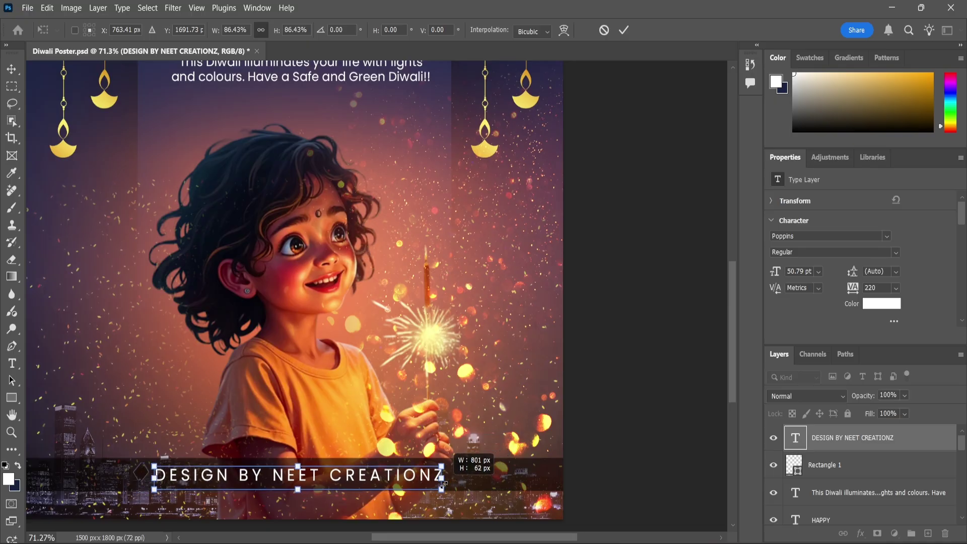
click(19, 73)
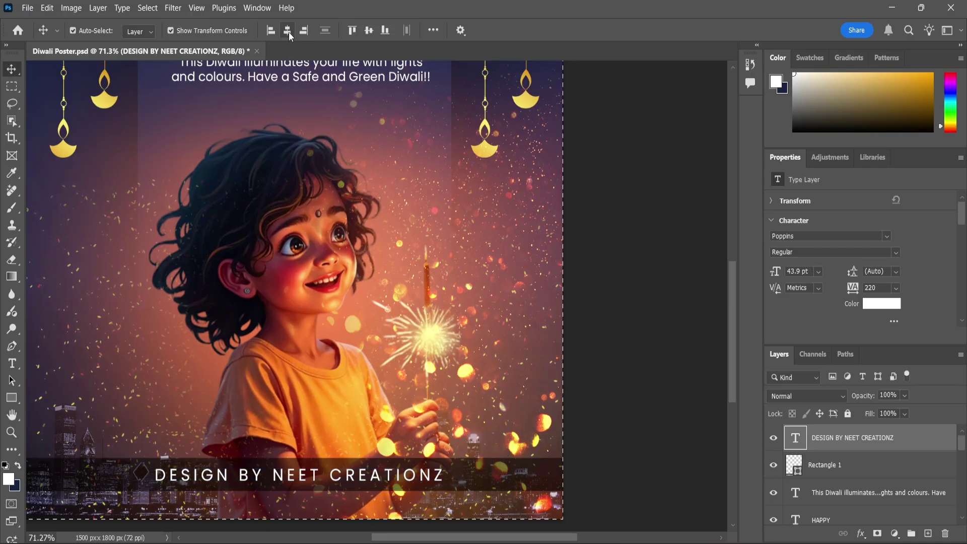
Make the Rectangle 1 footer bar shorter in height
ctrl+click(546, 482)
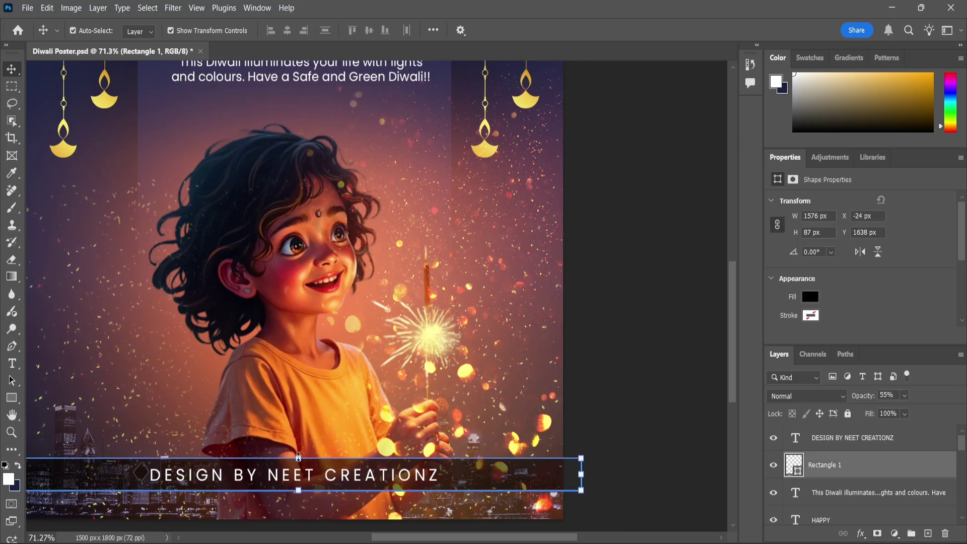
drag(298, 456, 298, 462)
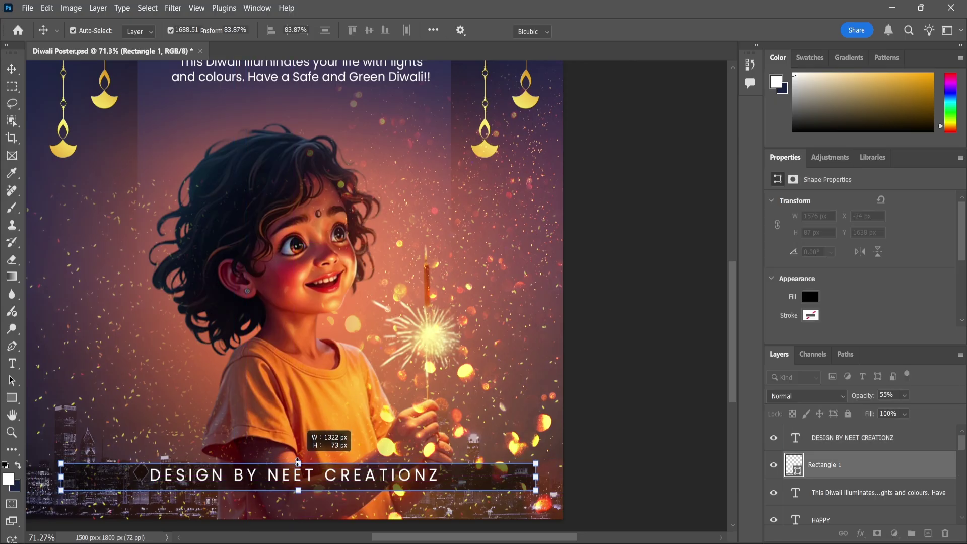
key(ctrl+z)
drag(299, 491, 300, 462)
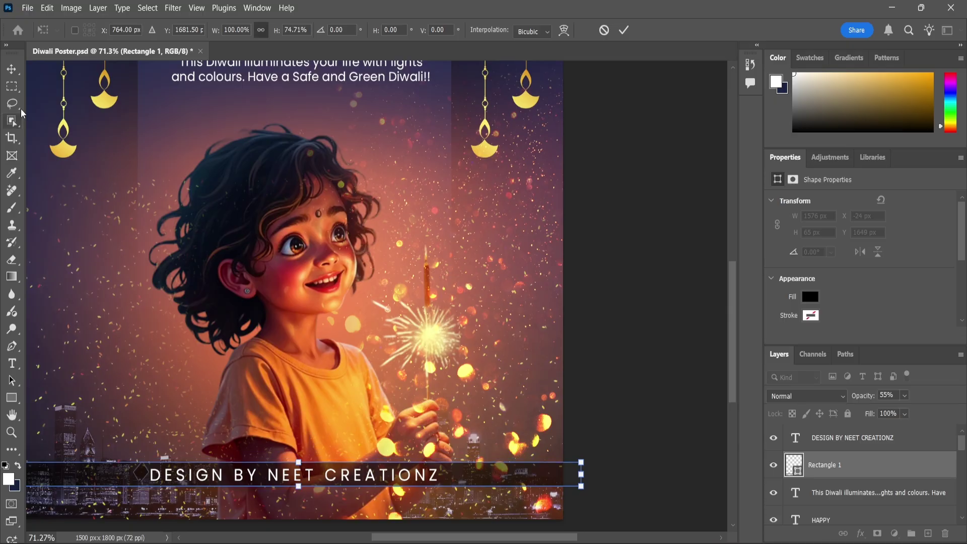
key(Return)
Shrink the credit text to fit inside the thinner bar
scroll(507, 314, down, 3)
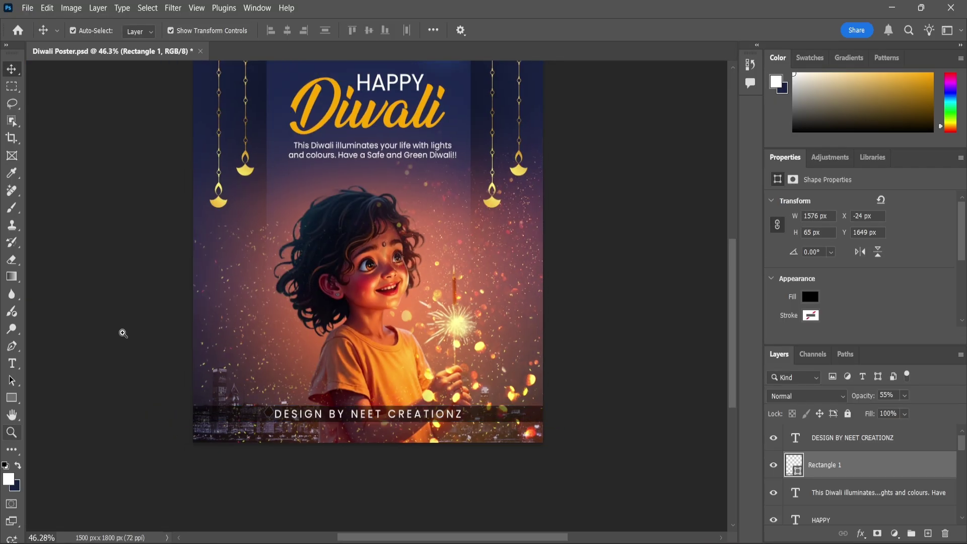
key(z)
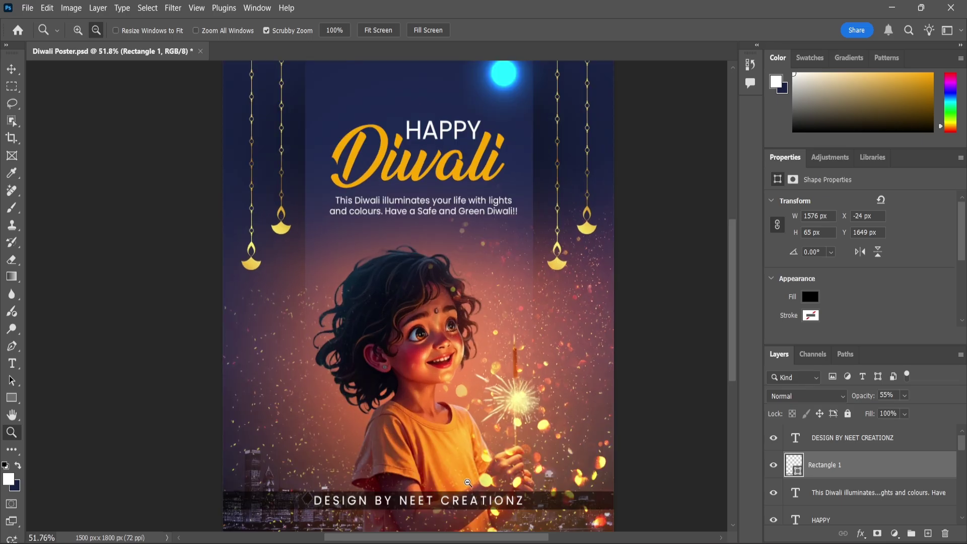
mouse_move(524, 233)
mouse_down()
mouse_move(499, 421)
mouse_move(529, 421)
mouse_up()
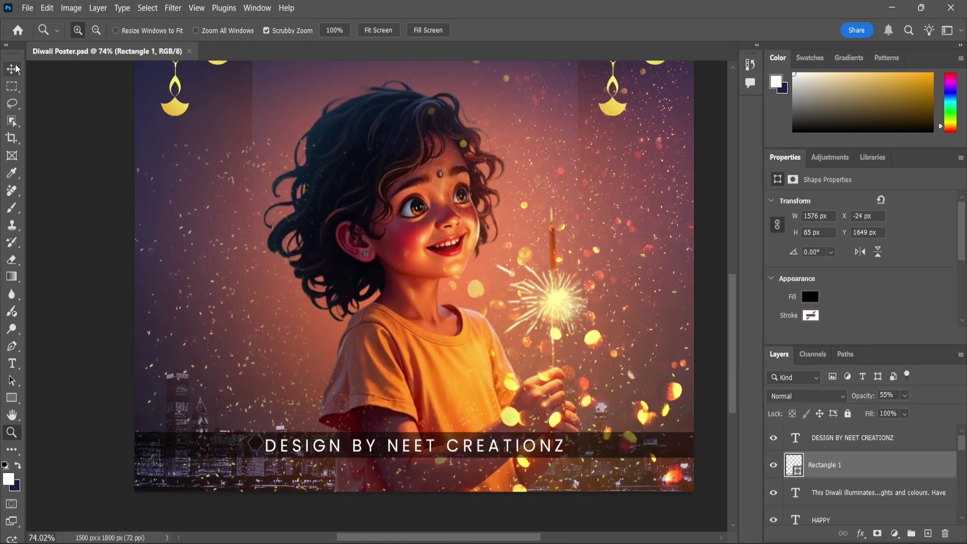
key(v)
click(823, 436)
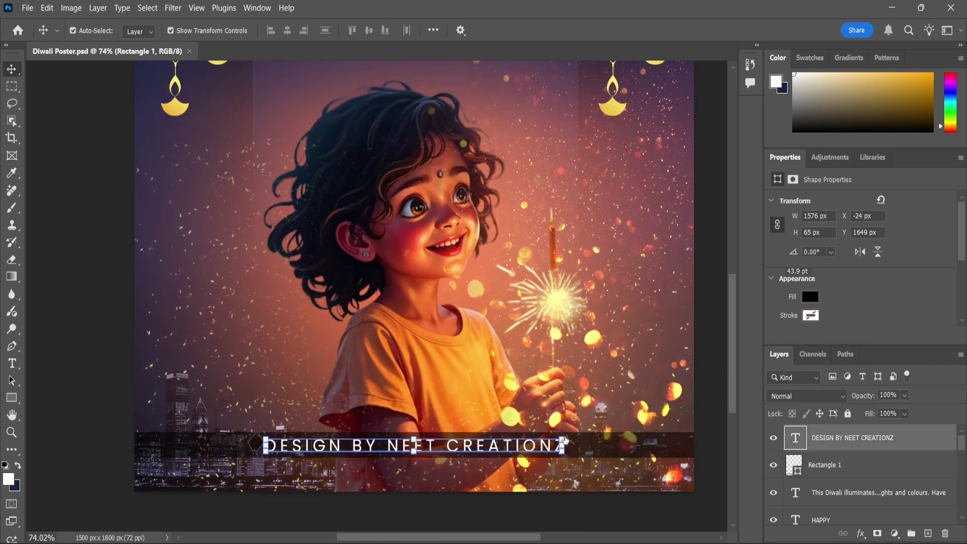
drag(564, 440, 537, 452)
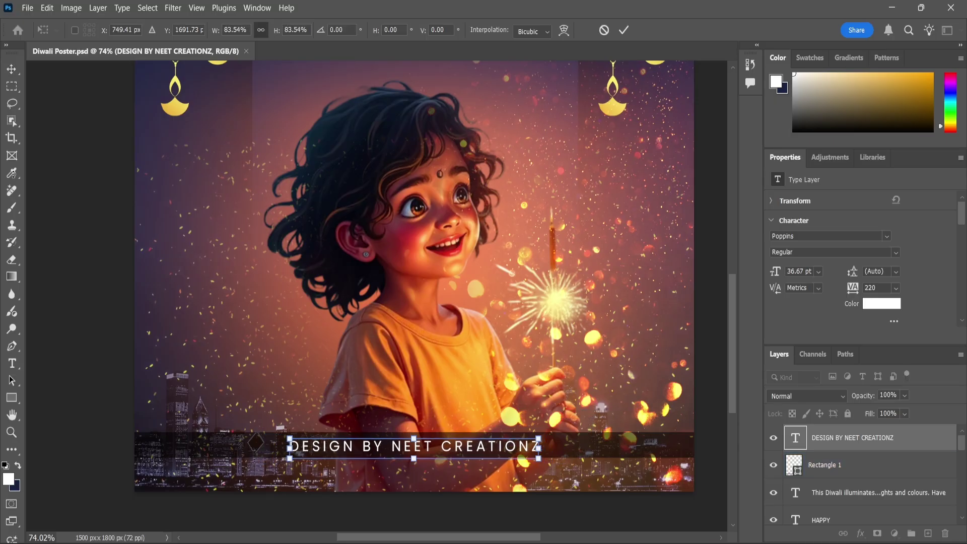
key(Return)
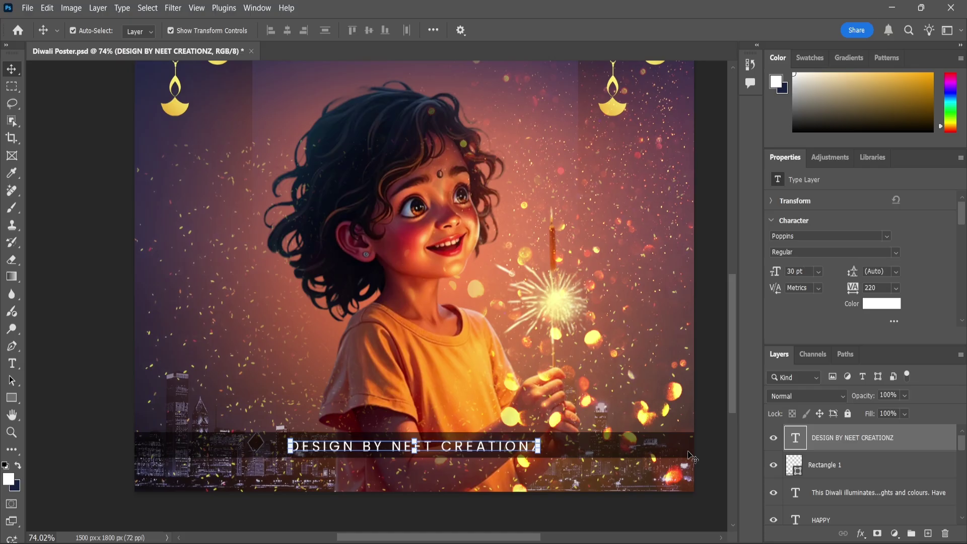
Lower the footer bar's layer opacity to 30%
click(826, 464)
drag(871, 396, 867, 395)
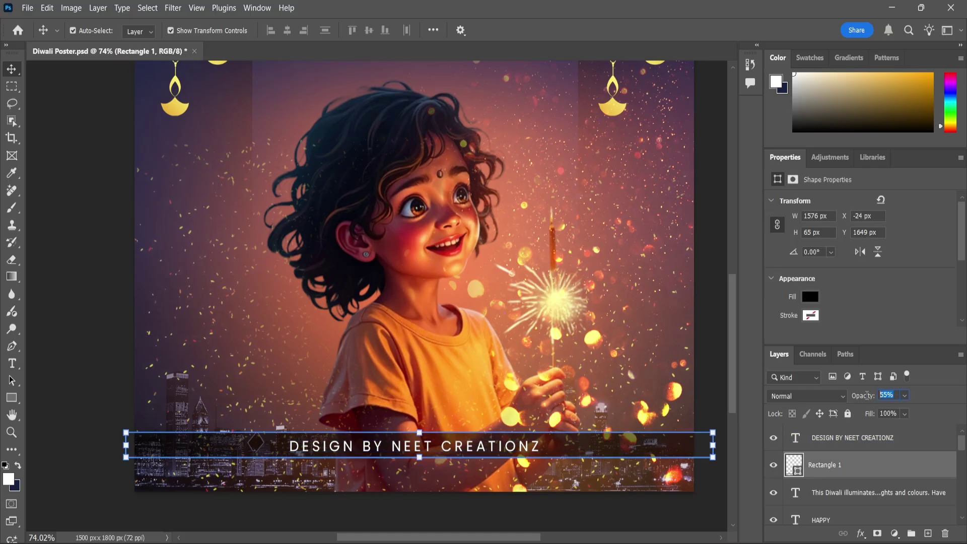
text(30)
key(Return)
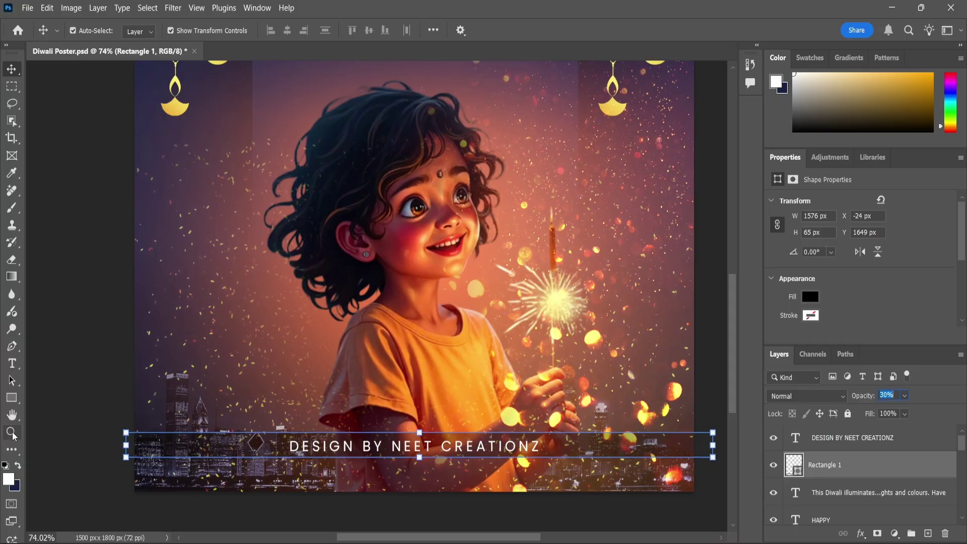
click(11, 432)
scroll(411, 282, down, 1)
scroll(411, 282, up, 3)
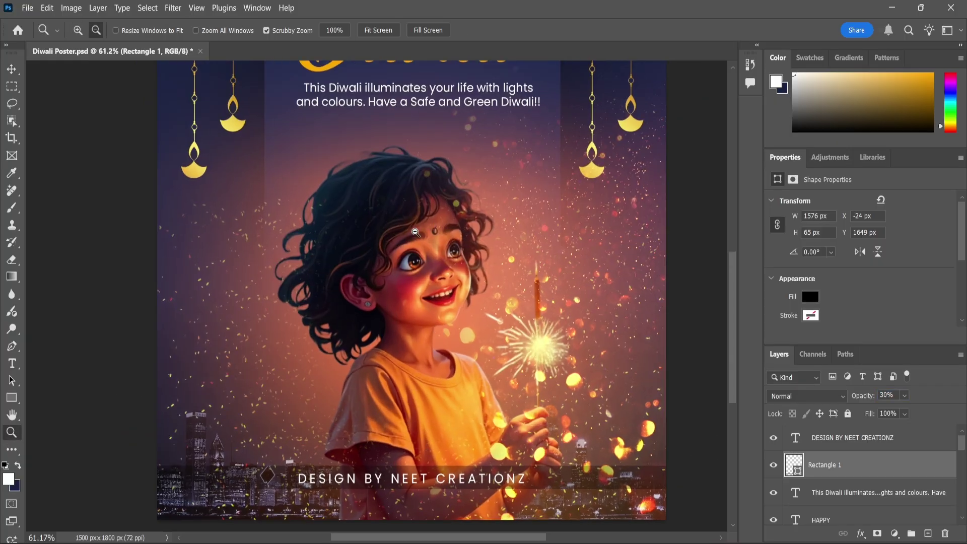
click(12, 69)
mouse_move(826, 465)
mouse_down()
mouse_move(834, 503)
mouse_move(814, 471)
mouse_up()
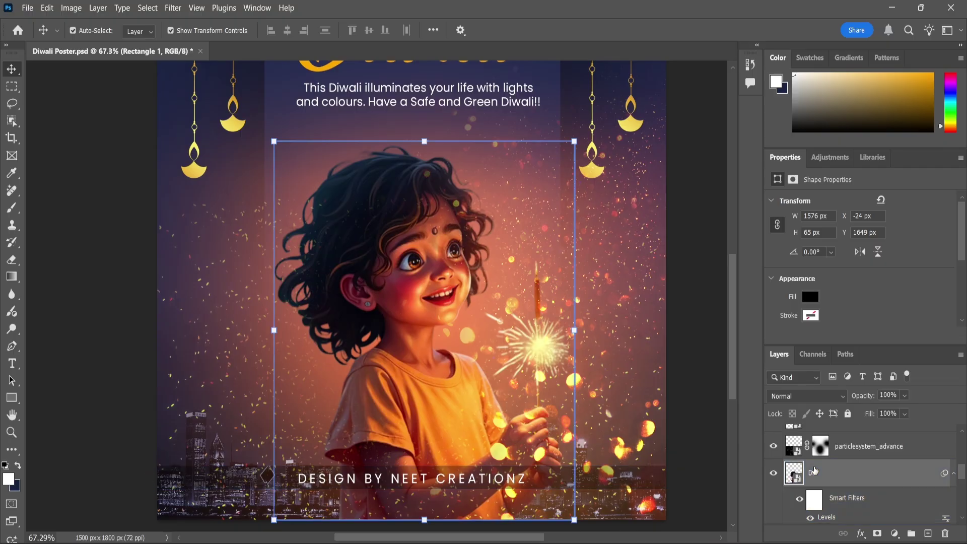
Enlarge the DD child image to about 142% and shift it slightly up and right
click(814, 471)
click(564, 292)
key(Return)
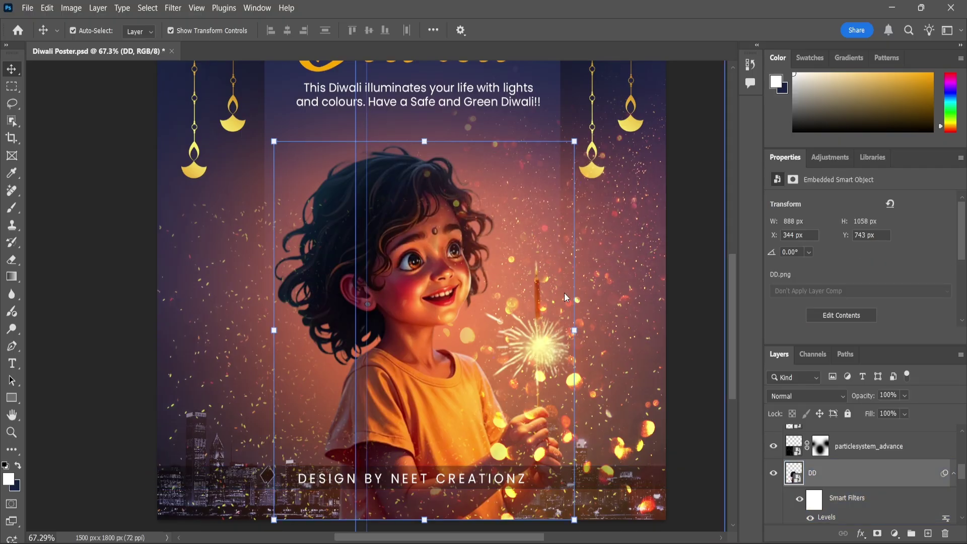
key(ctrl+t)
drag(677, 328, 699, 316)
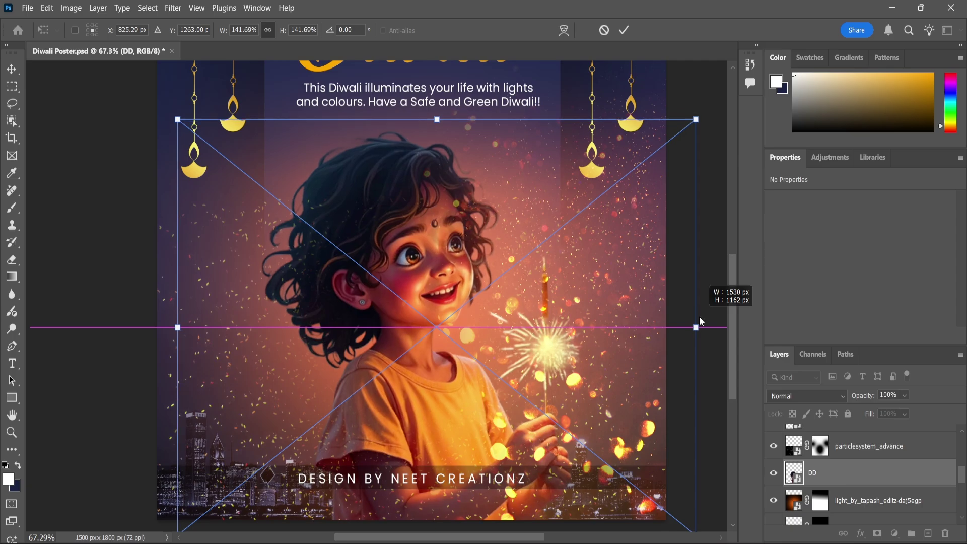
drag(402, 192, 391, 179)
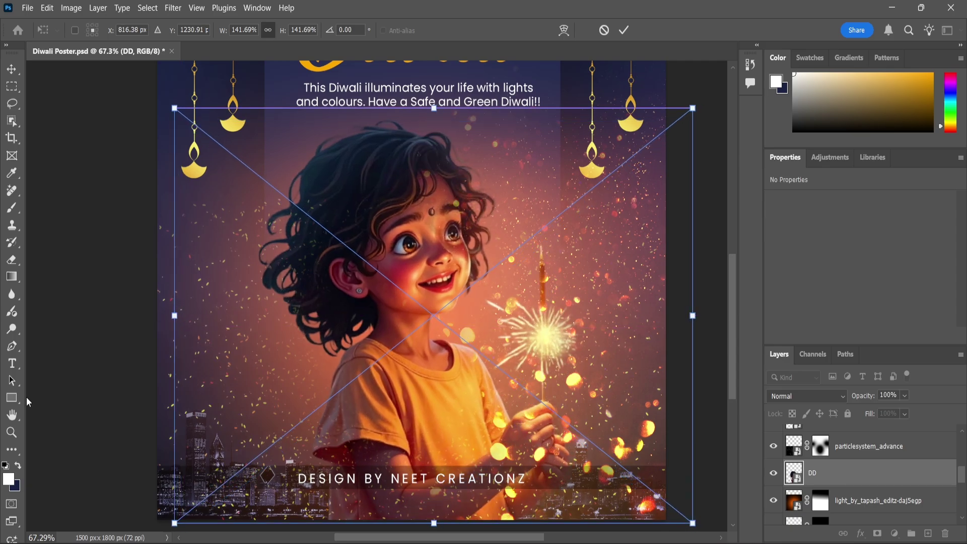
click(12, 431)
click(386, 31)
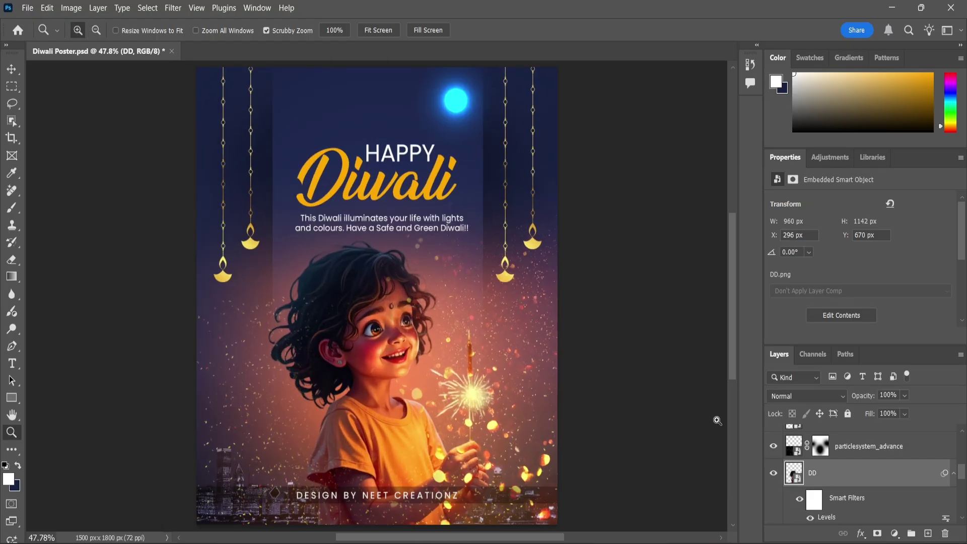
Save the poster and set the glitter layer's opacity to 40%
key(ctrl+s)
scroll(818, 472, down, 2)
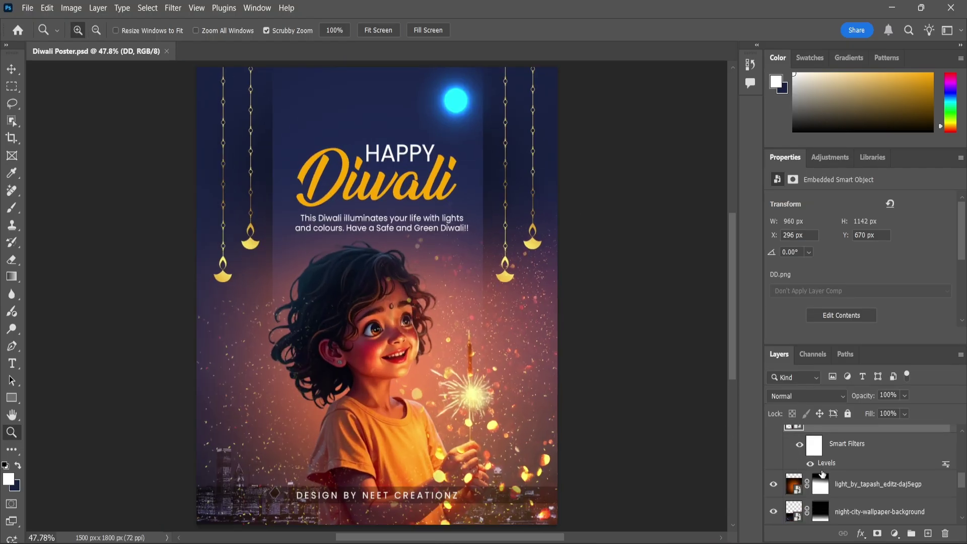
scroll(816, 472, up, 1)
scroll(824, 461, up, 1)
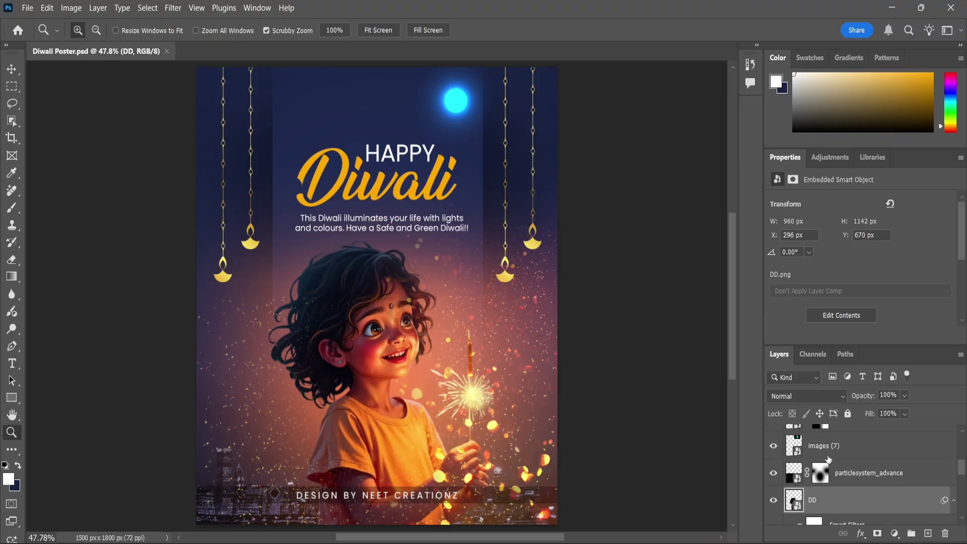
scroll(828, 466, up, 1)
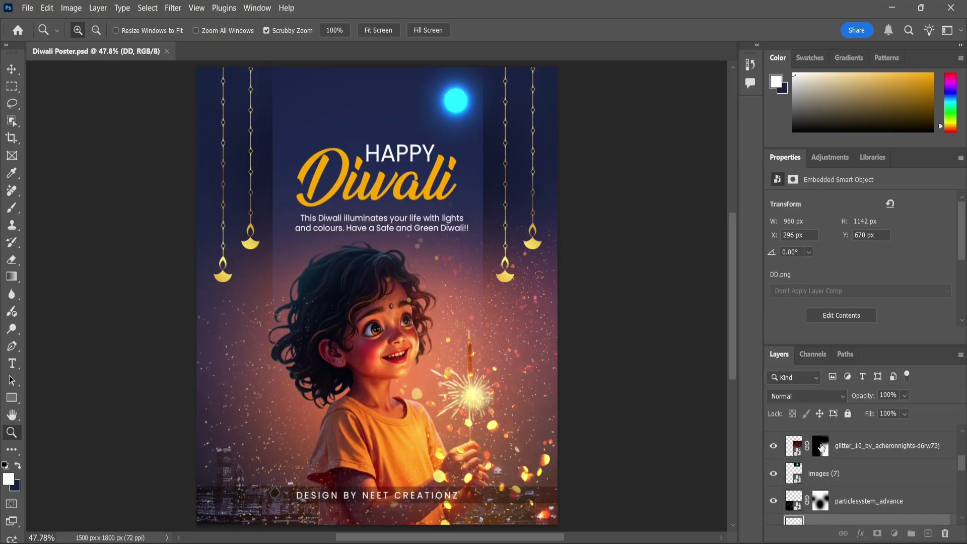
click(820, 447)
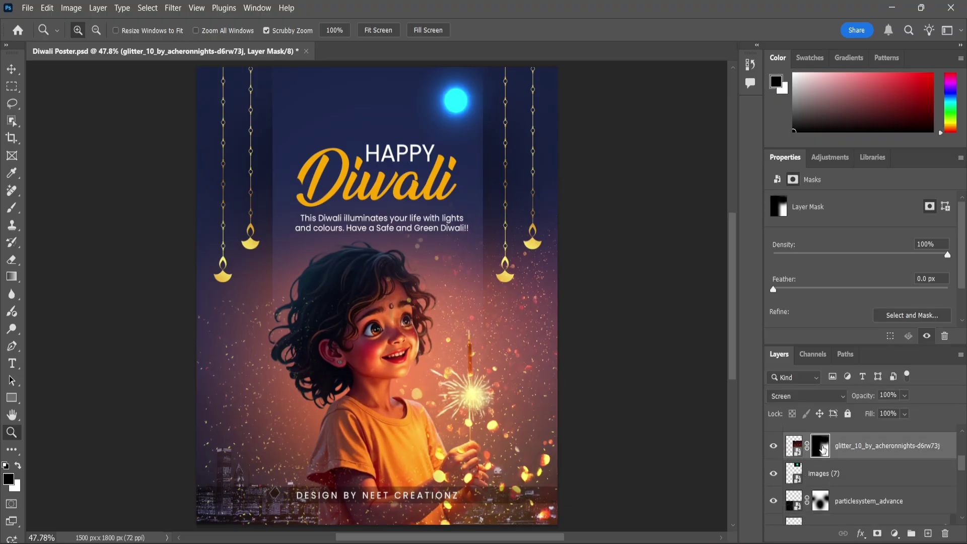
click(905, 396)
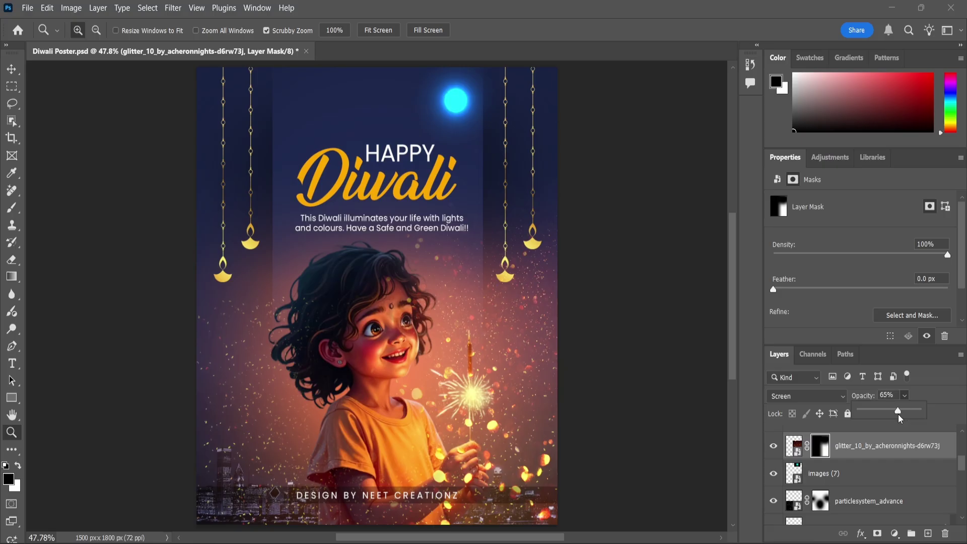
drag(898, 416, 898, 415)
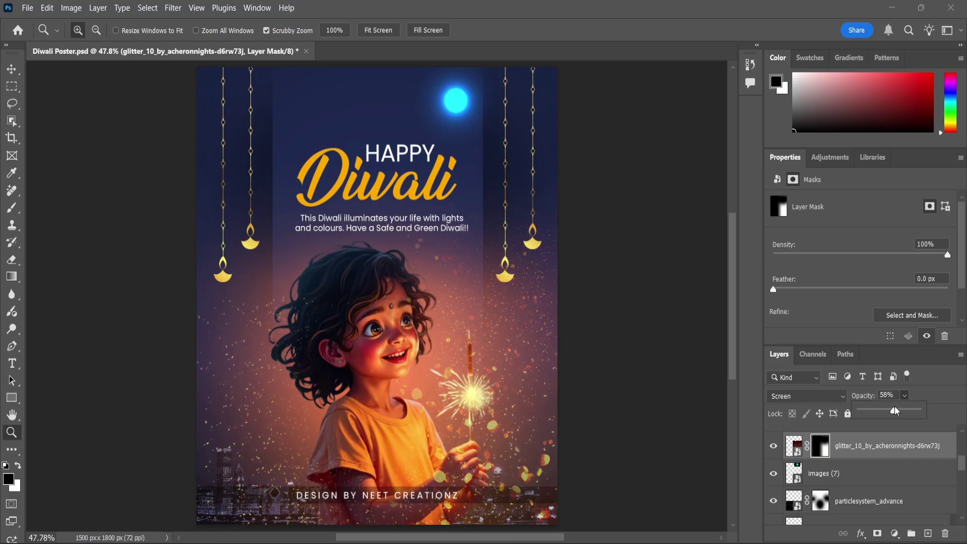
click(862, 398)
text(40)
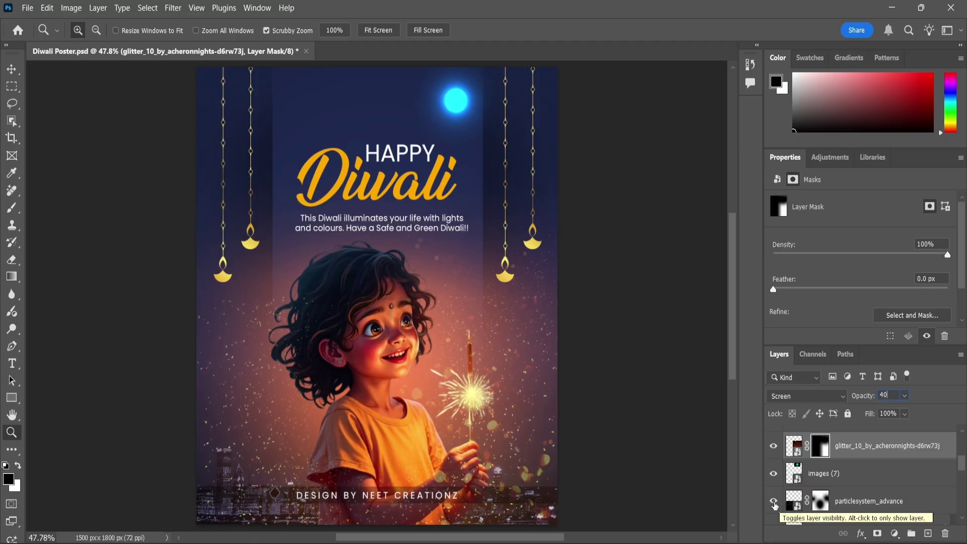
key(Return)
Set the light_by_tapash_editz-daj5egp layer's opacity to 80%
scroll(793, 503, down, 1)
scroll(805, 498, down, 1)
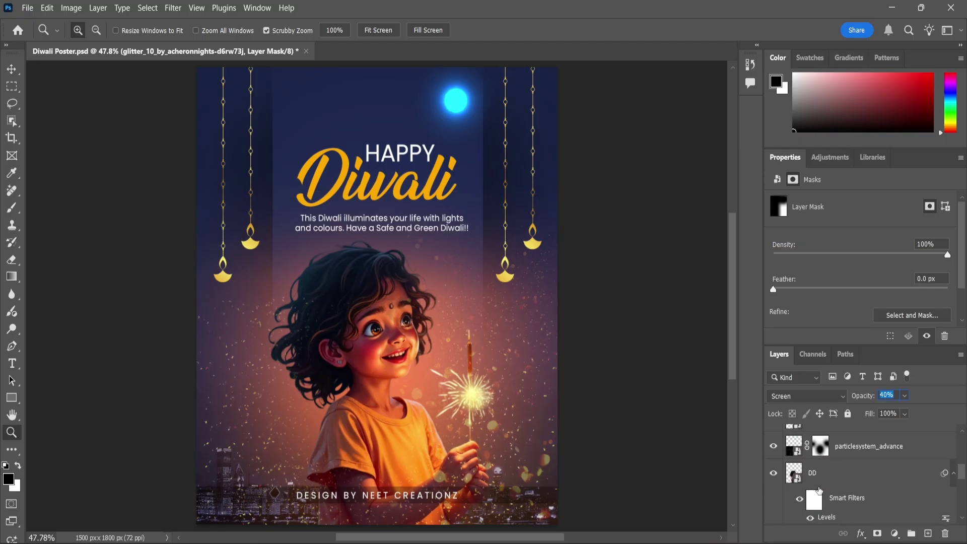
scroll(826, 494, down, 1)
scroll(848, 488, down, 1)
click(849, 485)
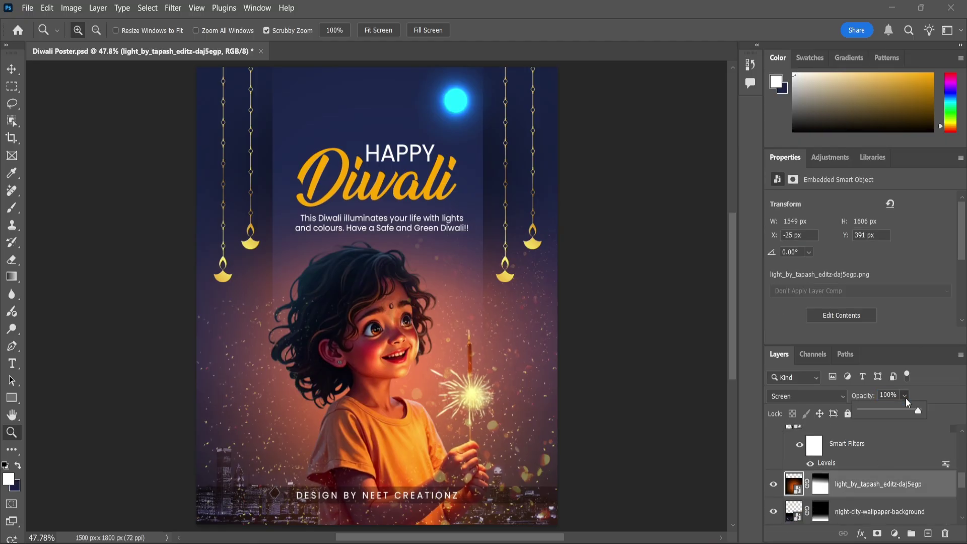
drag(912, 412, 906, 416)
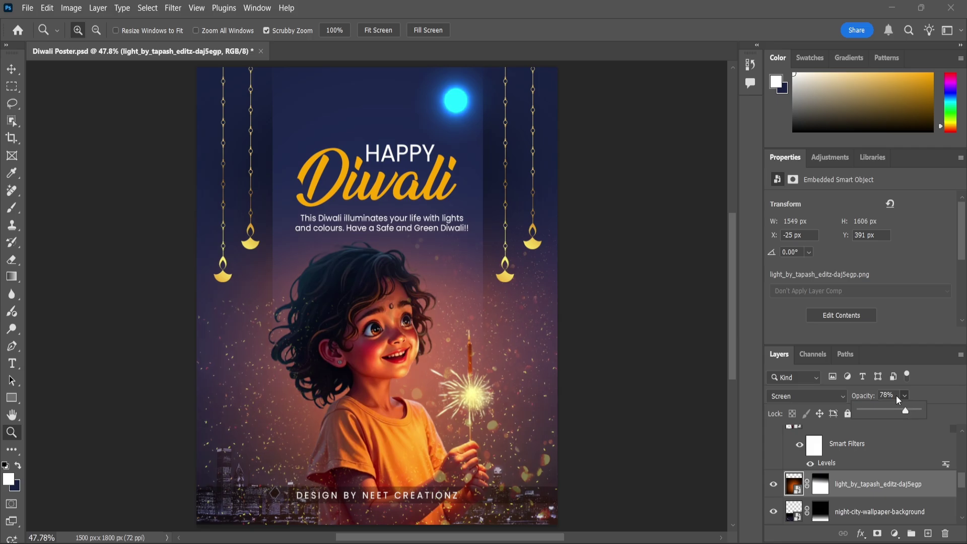
click(896, 395)
text(80)
Re-apply 40% opacity to the glitter layer
alt+click(529, 295)
click(533, 423)
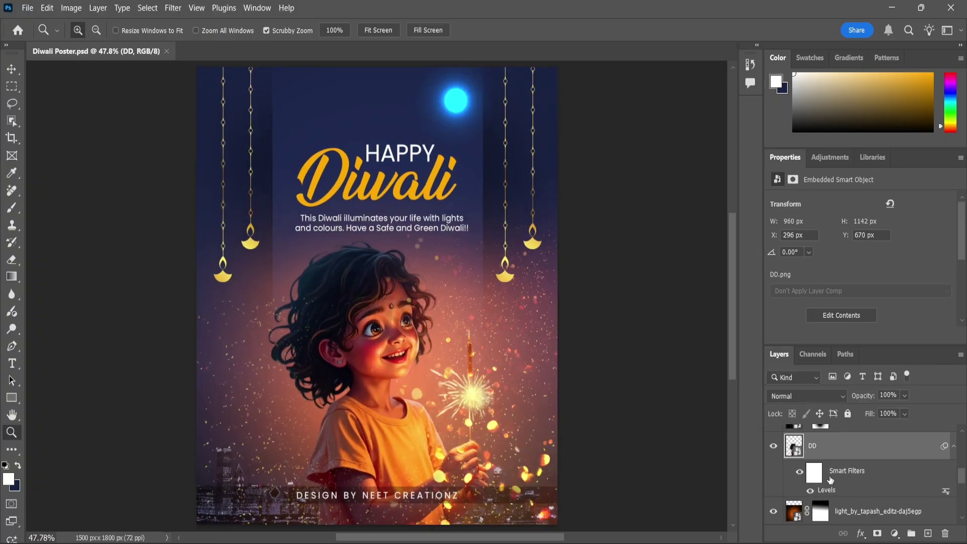
scroll(821, 476, up, 1)
scroll(812, 456, up, 1)
scroll(826, 456, up, 1)
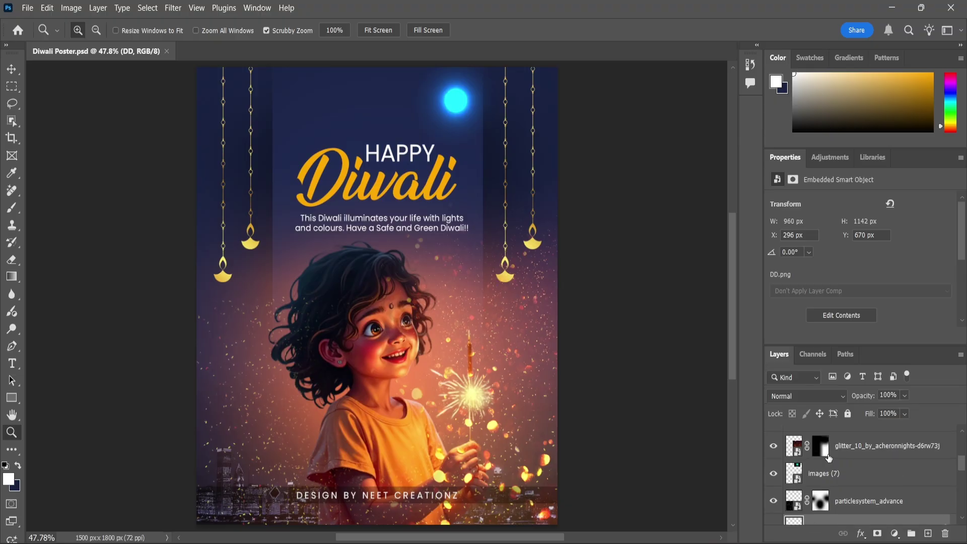
click(821, 447)
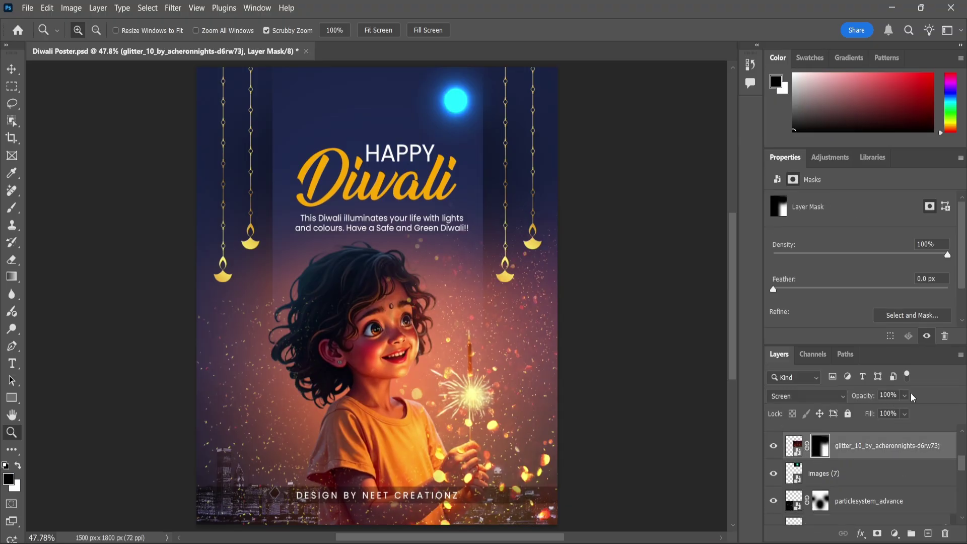
click(905, 395)
drag(920, 412, 896, 418)
click(862, 398)
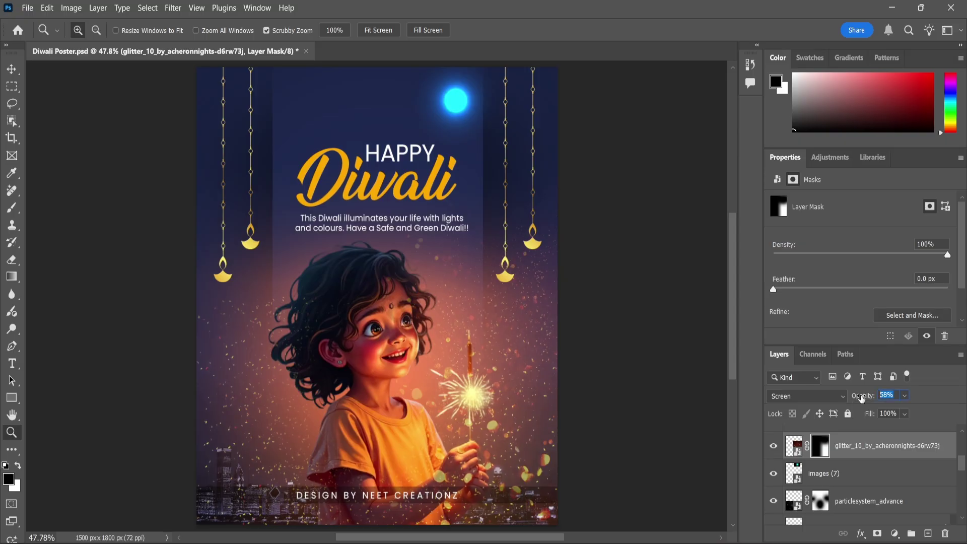
text(0)
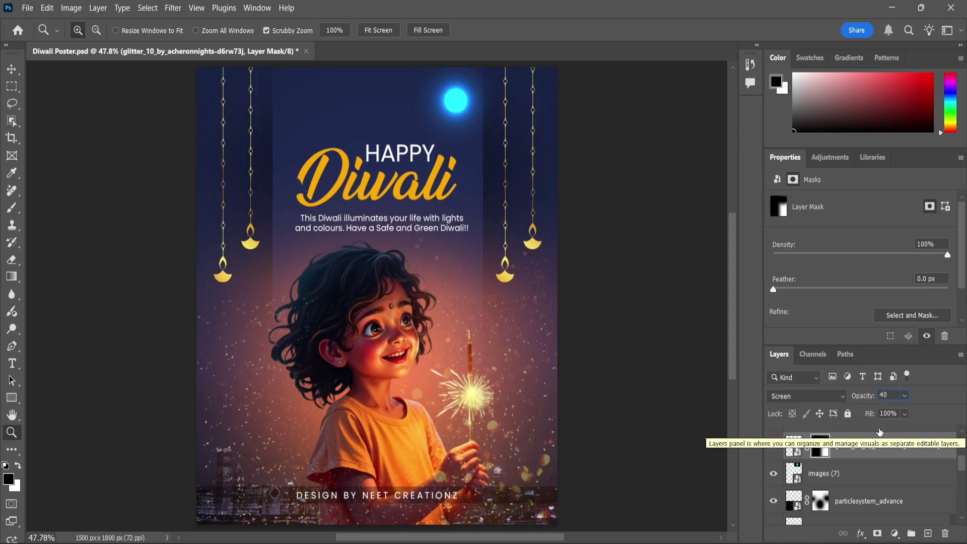
key(Return)
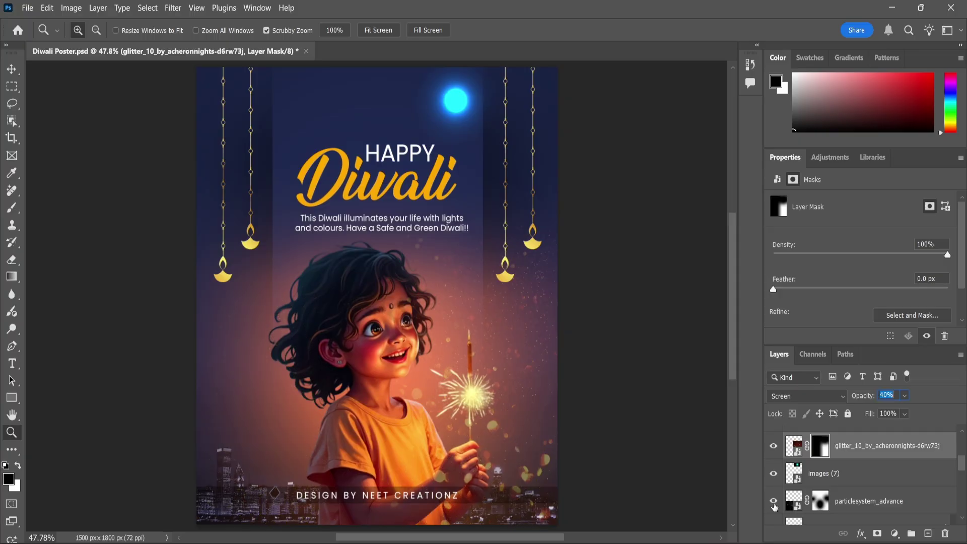
Re-enter 80% opacity for the warm light layer and refit the poster in view
scroll(804, 499, down, 2)
scroll(806, 498, down, 1)
scroll(826, 494, down, 1)
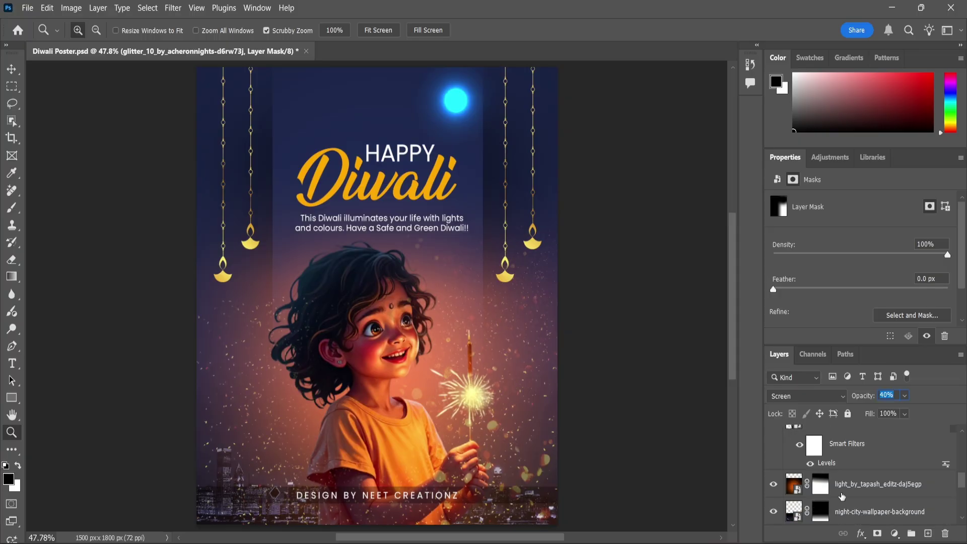
click(850, 487)
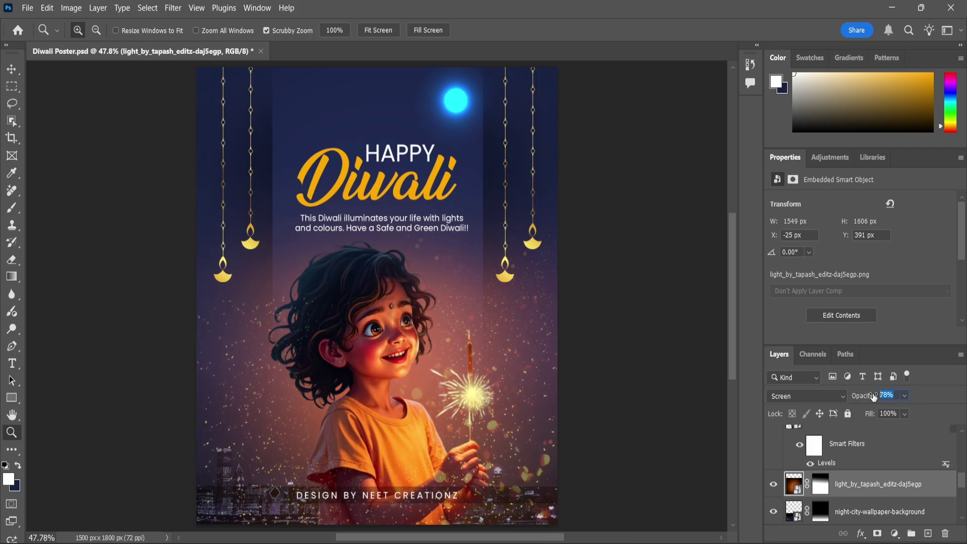
text(80)
click(382, 30)
alt+click(529, 296)
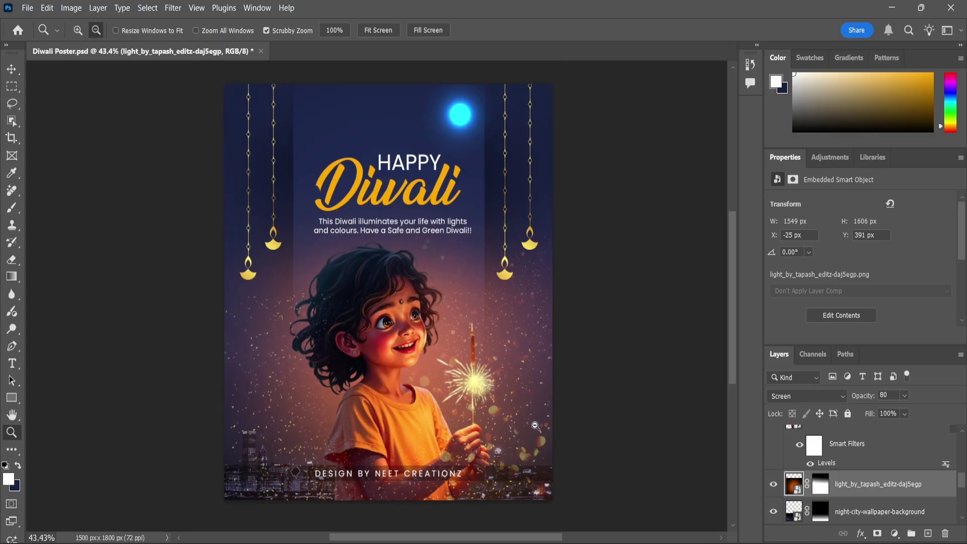
click(535, 426)
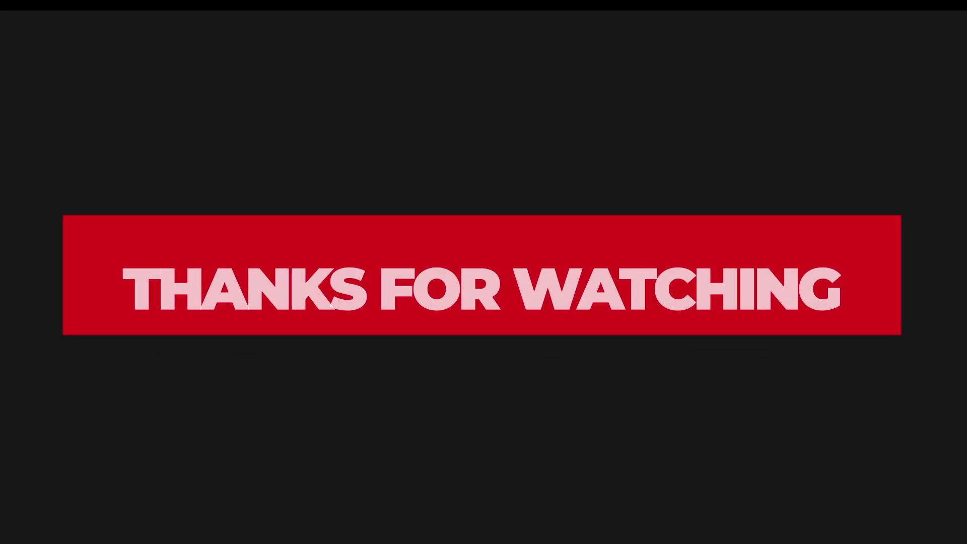